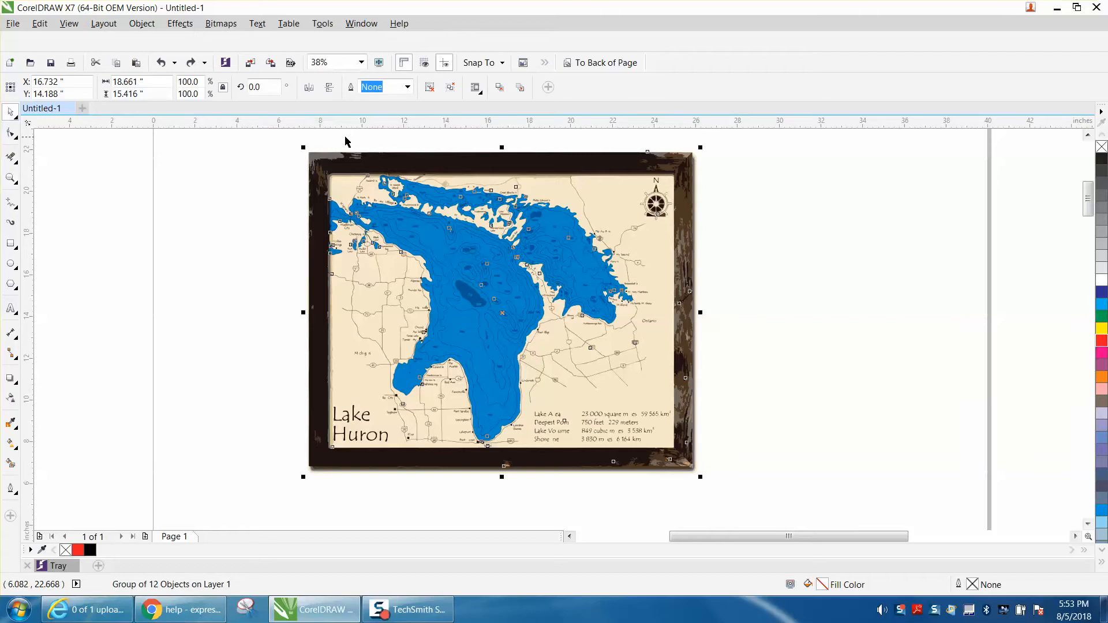
pyautogui.click(221, 24)
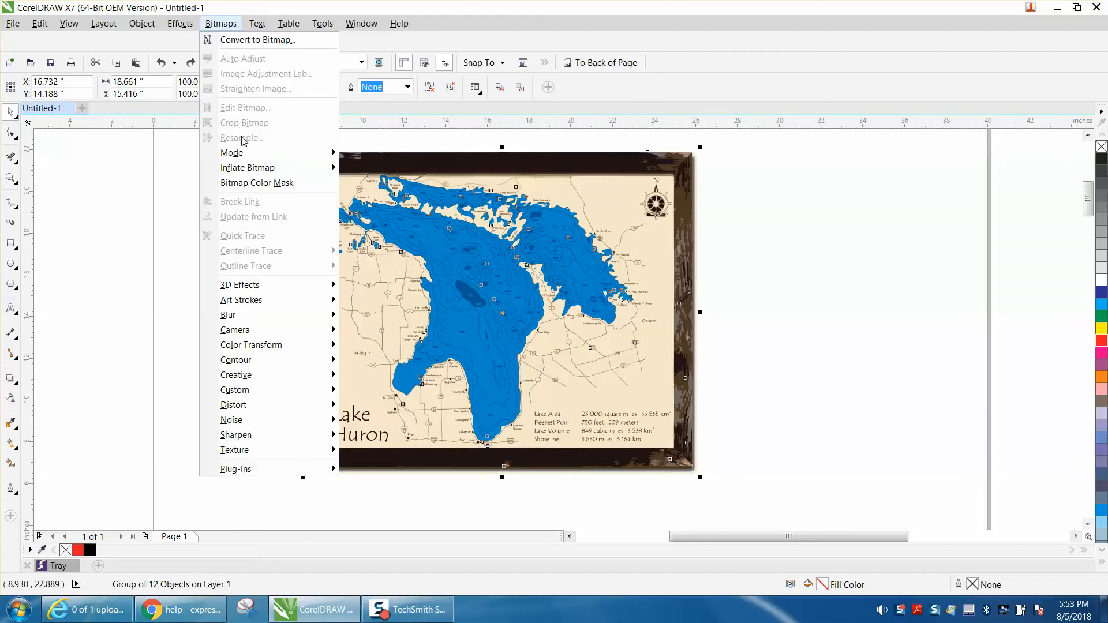
pyautogui.click(258, 40)
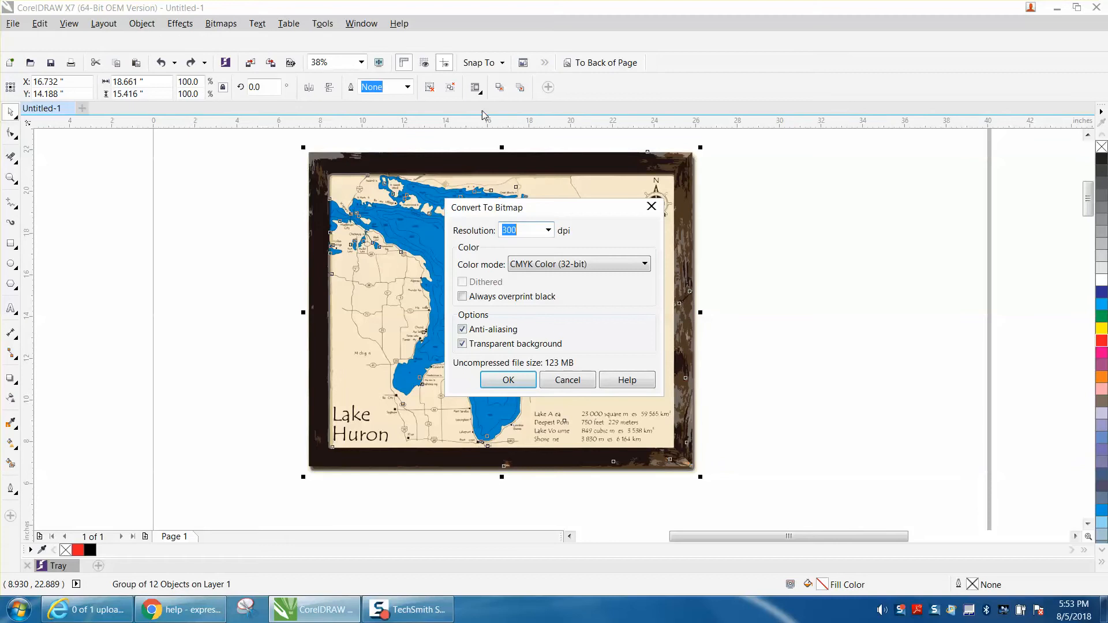
pyautogui.click(577, 383)
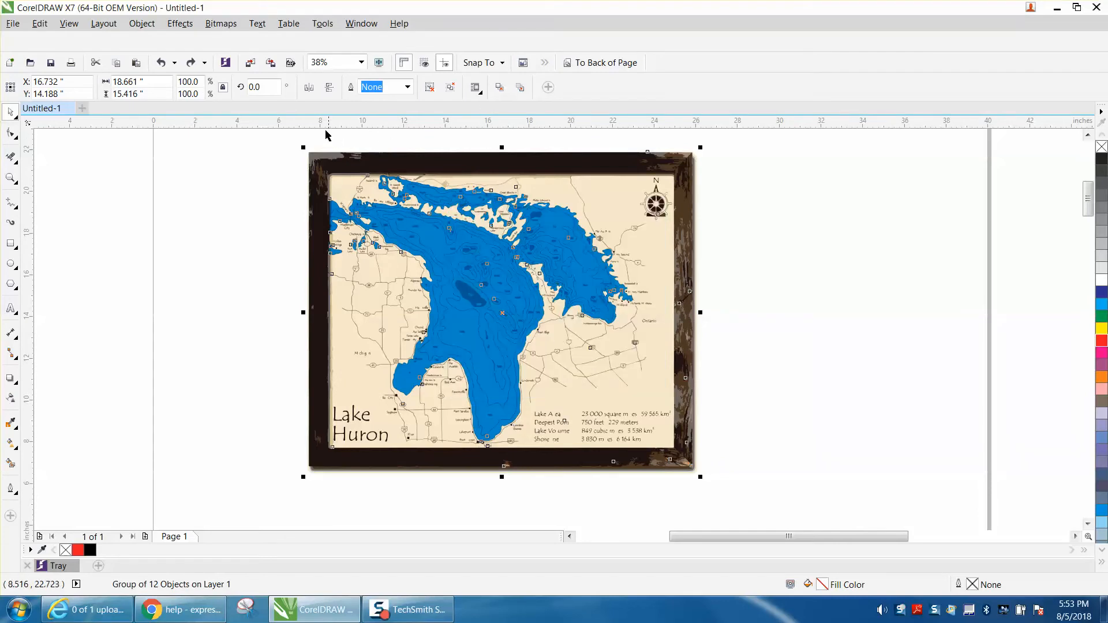
# Step: Convert the framed Lake Huron map group to a 300 dpi CMYK bitmap with anti-aliasing and a transparent background
pyautogui.click(232, 26)
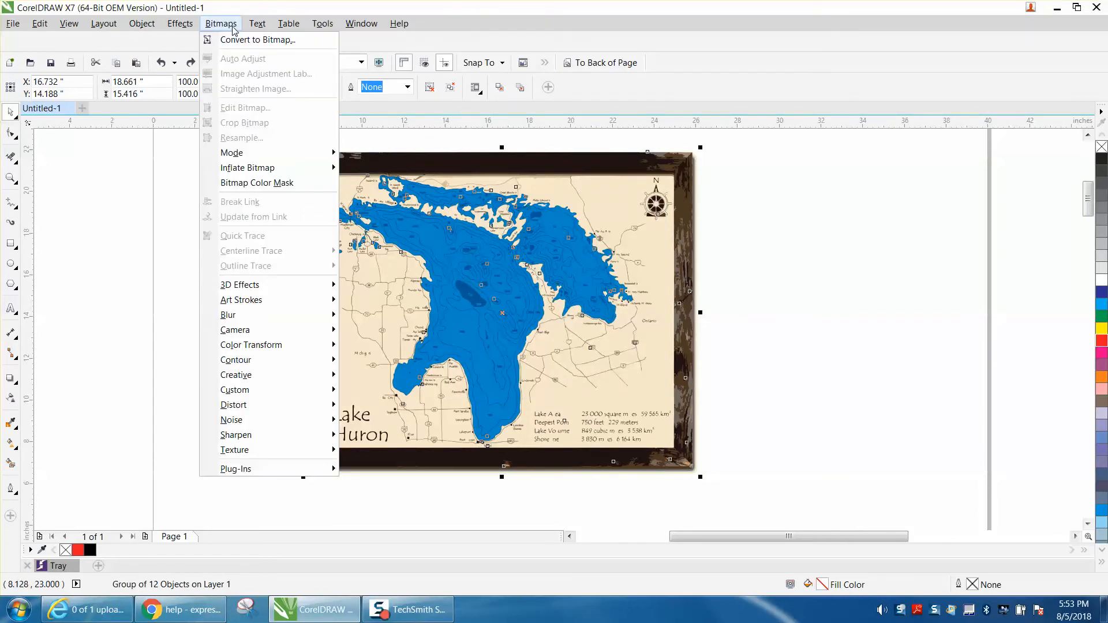
pyautogui.click(238, 42)
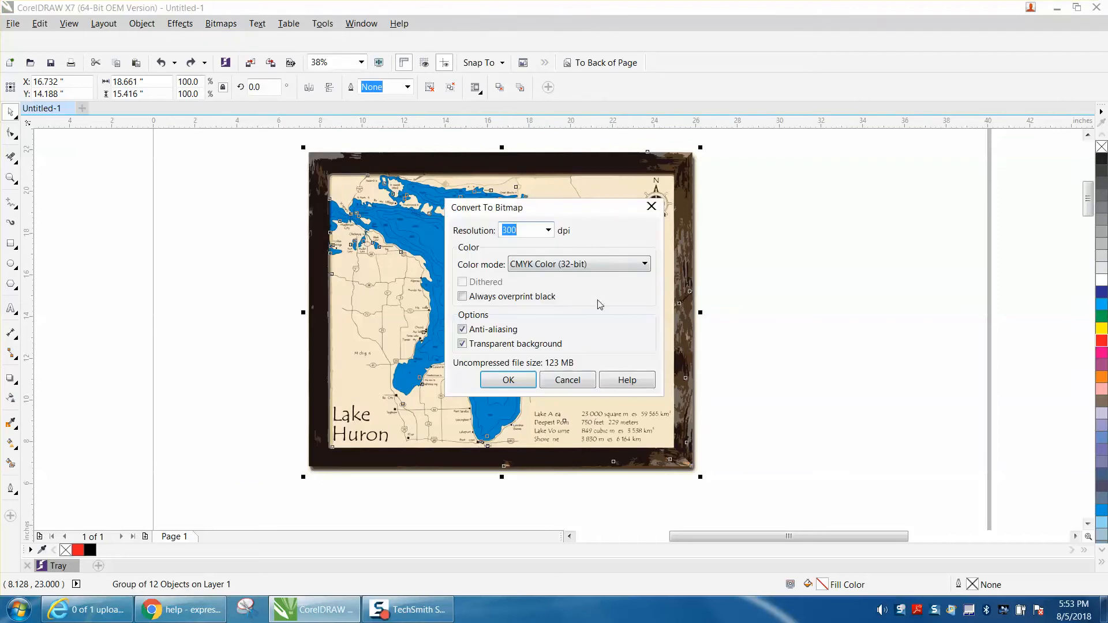
pyautogui.click(508, 380)
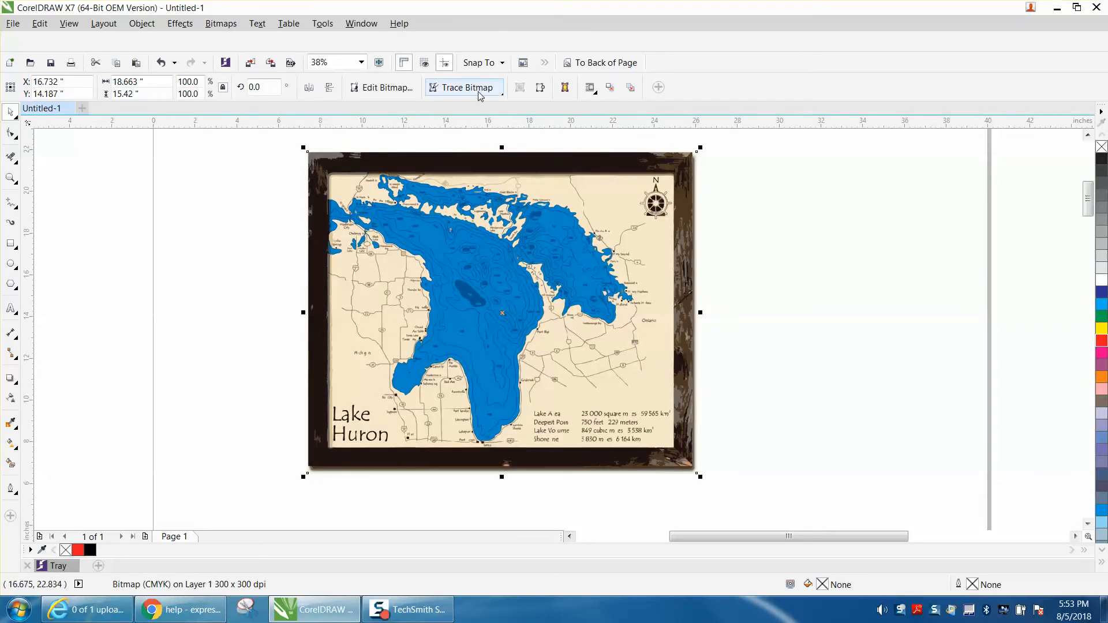
# Step: Outline-trace the map bitmap as Line art, allowing the bitmap to be reduced and keeping the original image
pyautogui.click(479, 93)
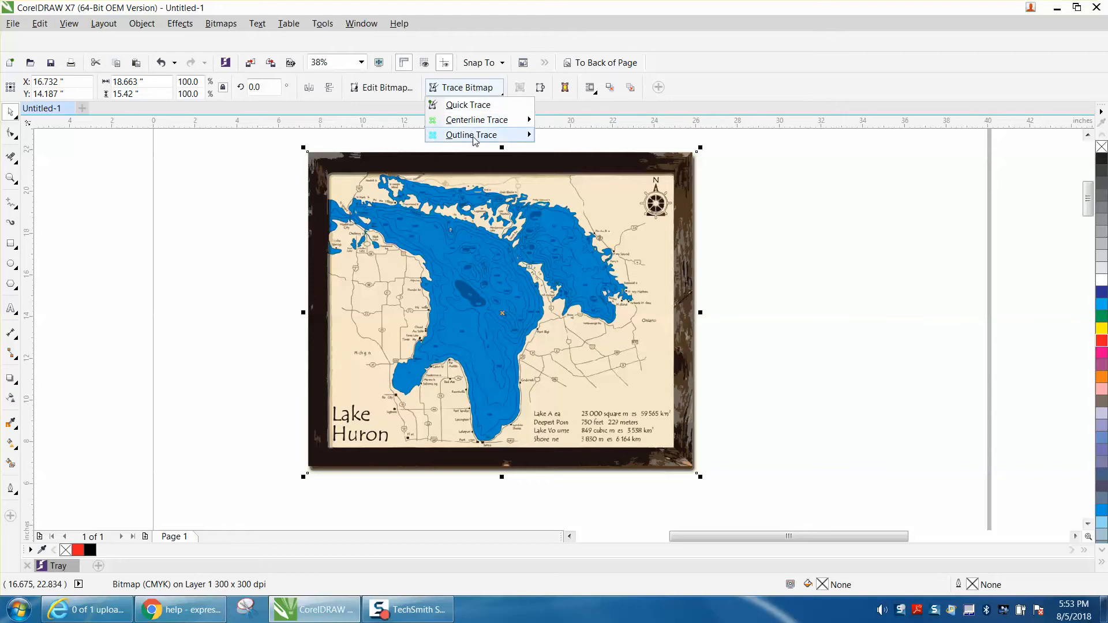
pyautogui.moveTo(462, 135)
pyautogui.click(567, 138)
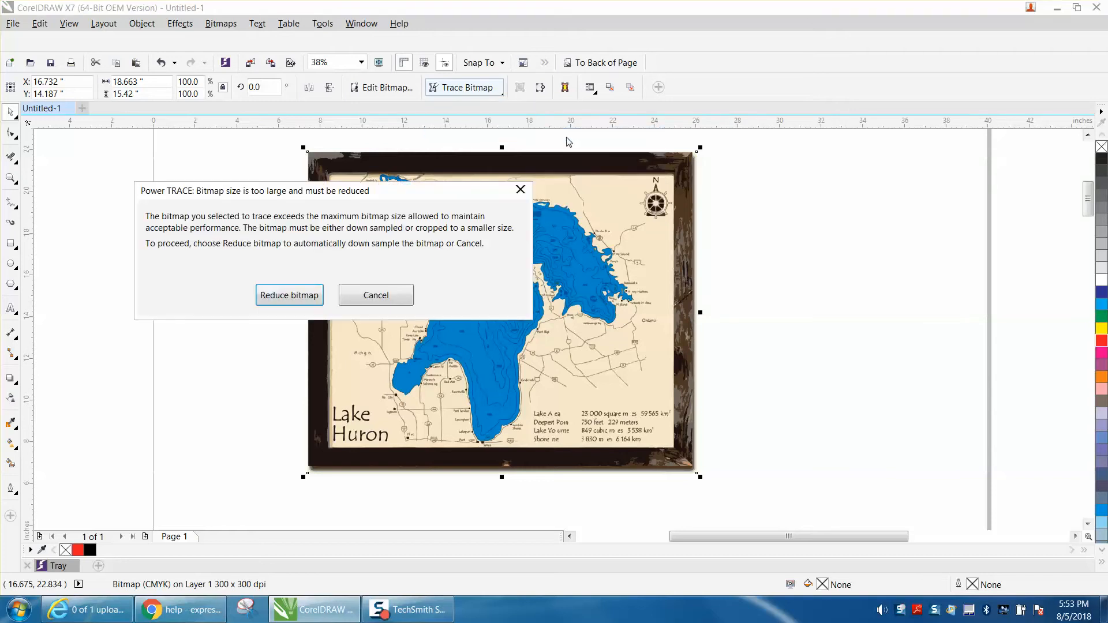
pyautogui.click(300, 296)
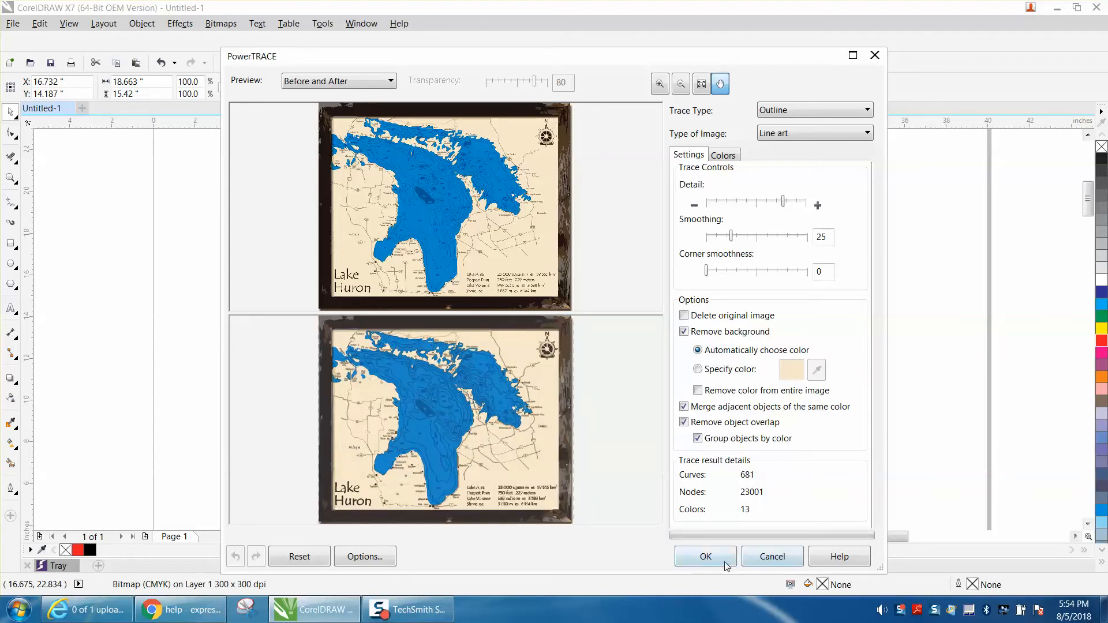
pyautogui.click(725, 562)
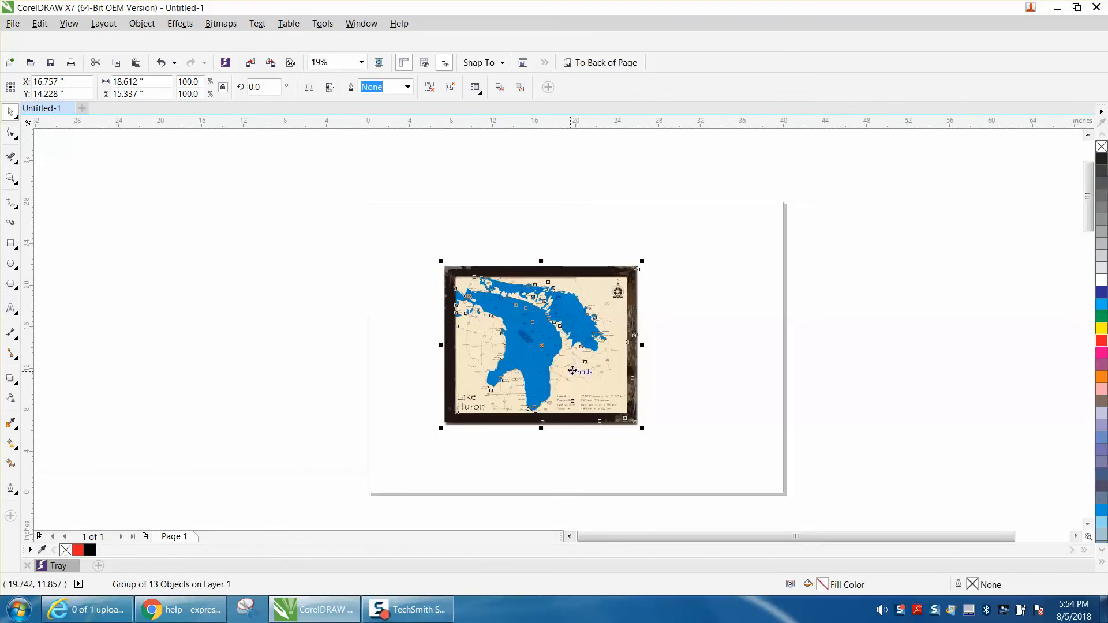
# Step: Move the traced map to the right edge of the page and the bitmap off the page to the left
pyautogui.moveTo(542, 346); pyautogui.dragTo(817, 347)
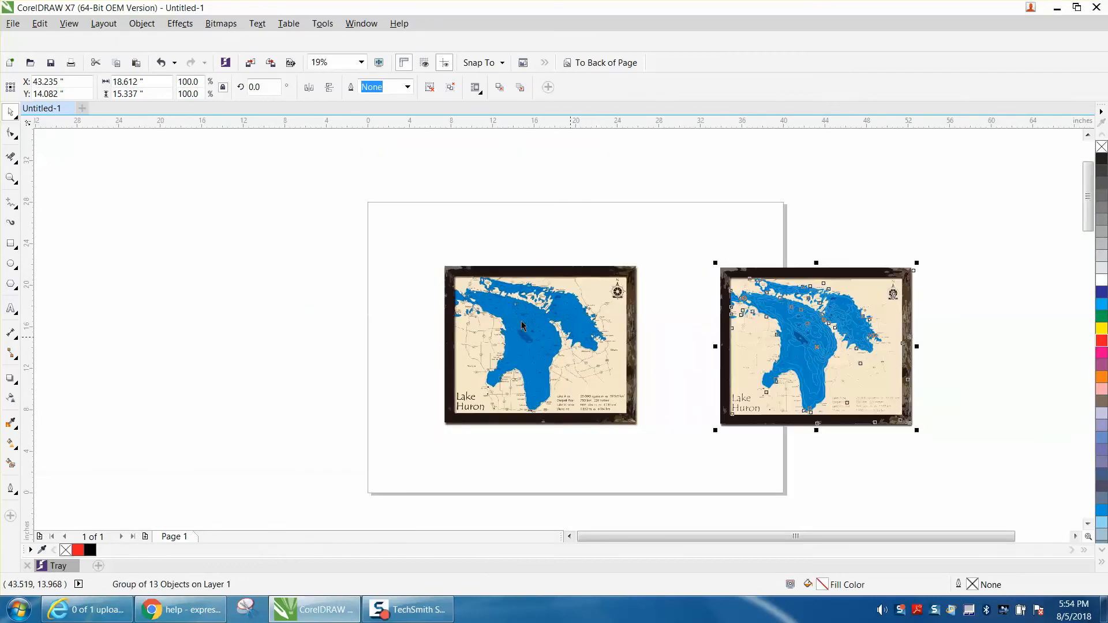
pyautogui.moveTo(424, 253); pyautogui.dragTo(678, 449)
pyautogui.moveTo(575, 357); pyautogui.dragTo(270, 343)
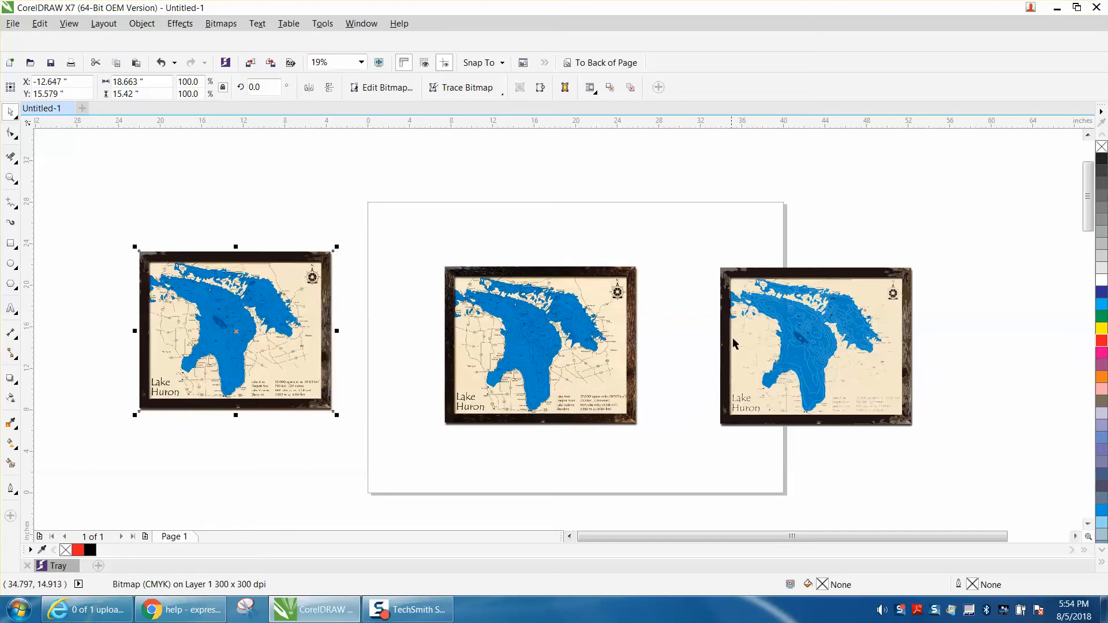
# Step: Delete the map copy remaining in the middle and center the traced map group on the page
pyautogui.click(603, 338)
pyautogui.press('Delete')
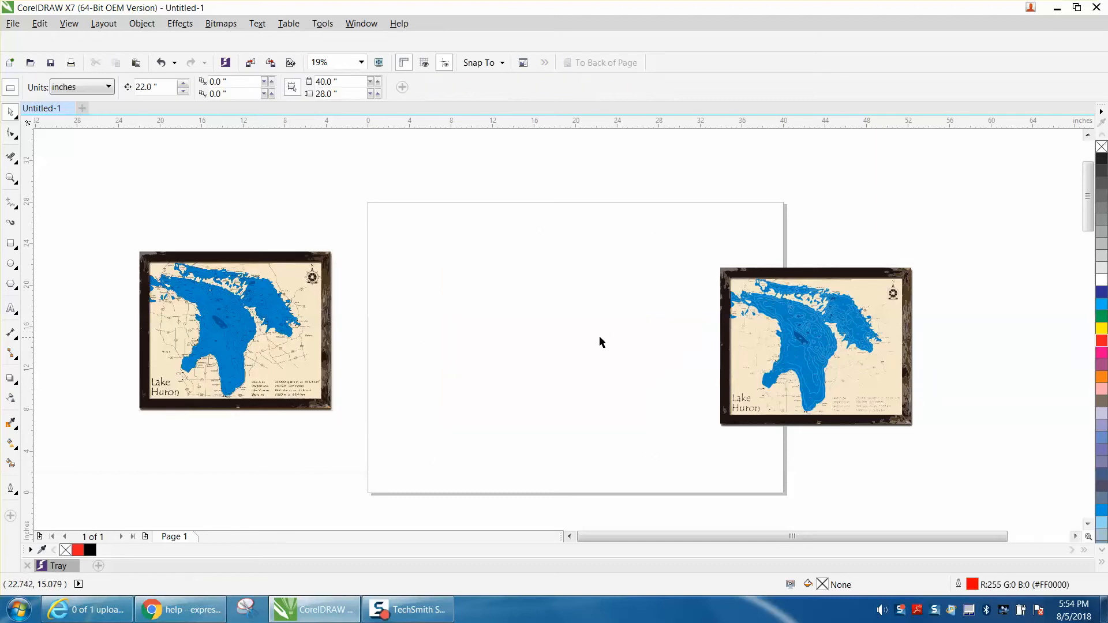
pyautogui.click(755, 337)
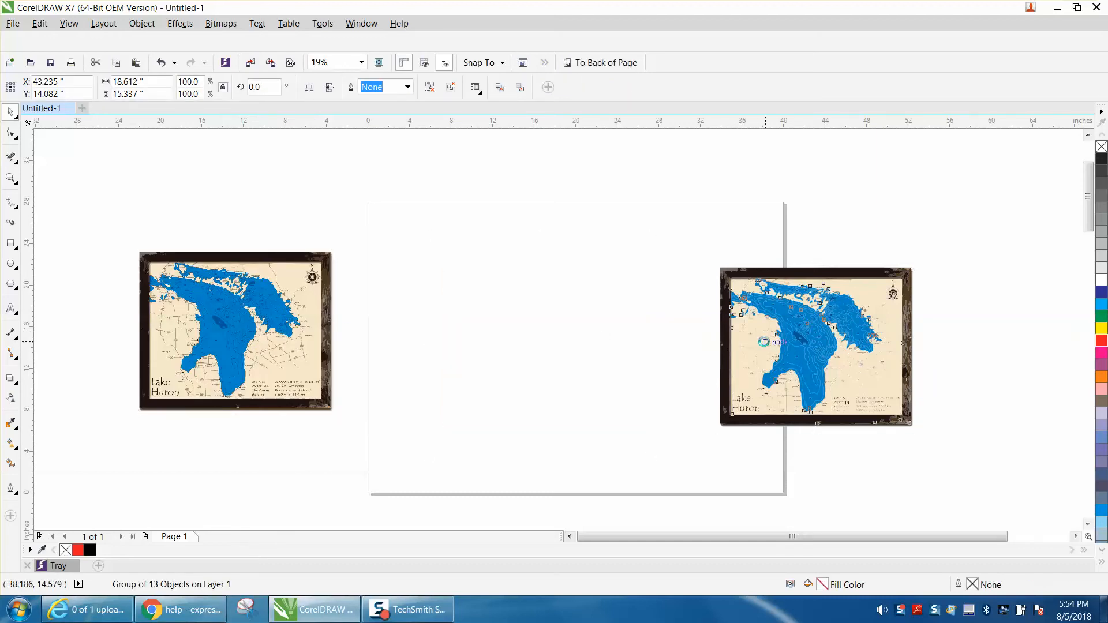
pyautogui.press('p')
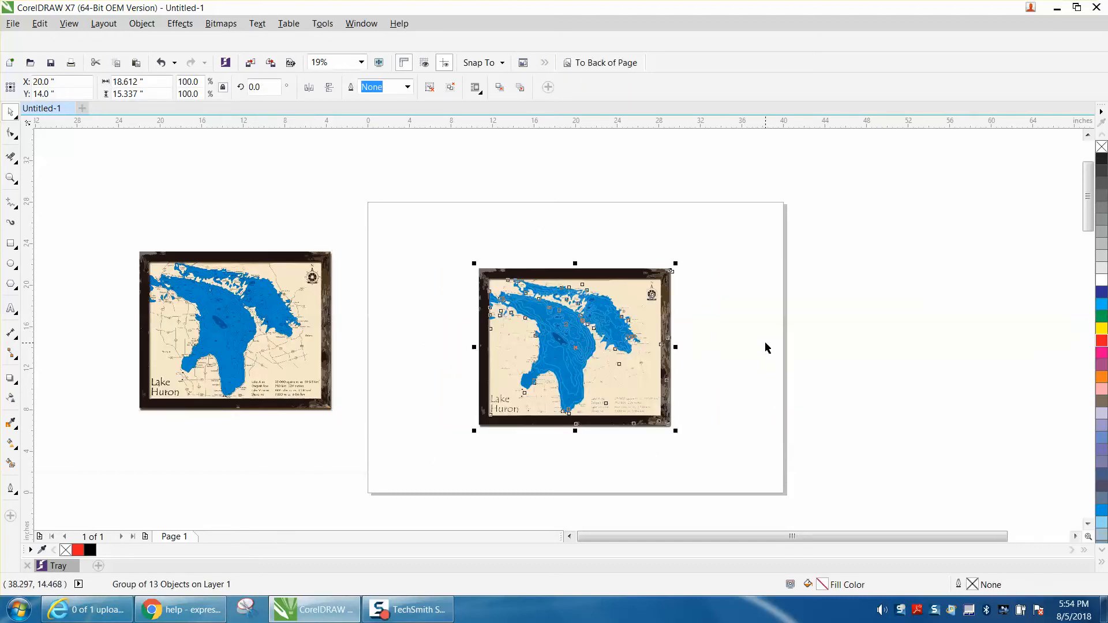
# Step: Ungroup all objects of the traced map
pyautogui.click(143, 24)
pyautogui.moveTo(225, 221)
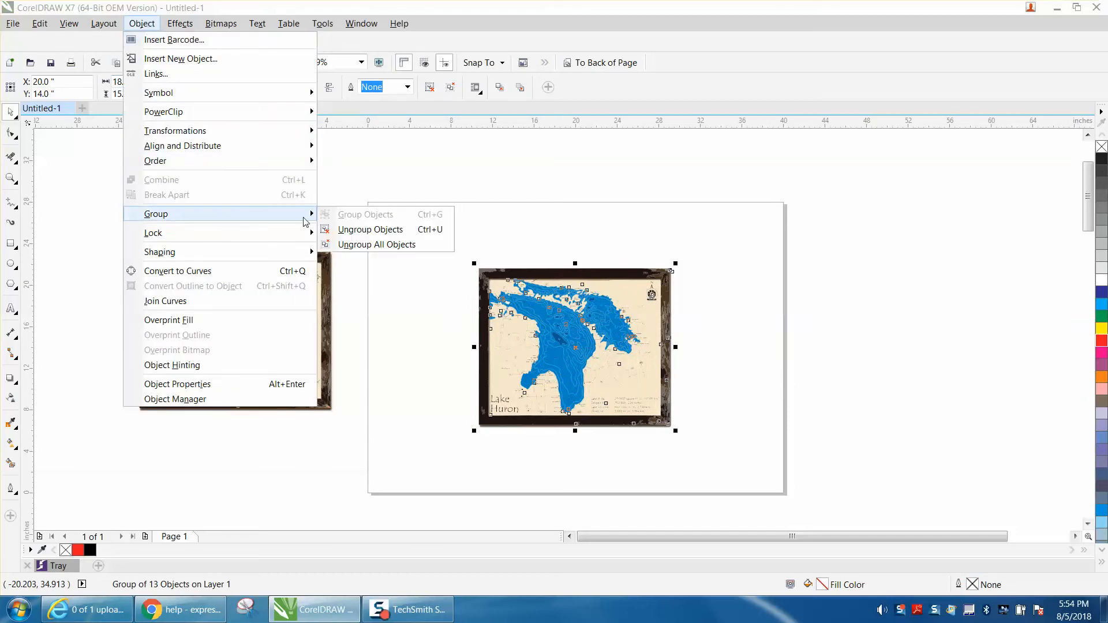
pyautogui.click(348, 247)
# Step: Delete the main dark frame shape around the traced map
pyautogui.click(11, 177)
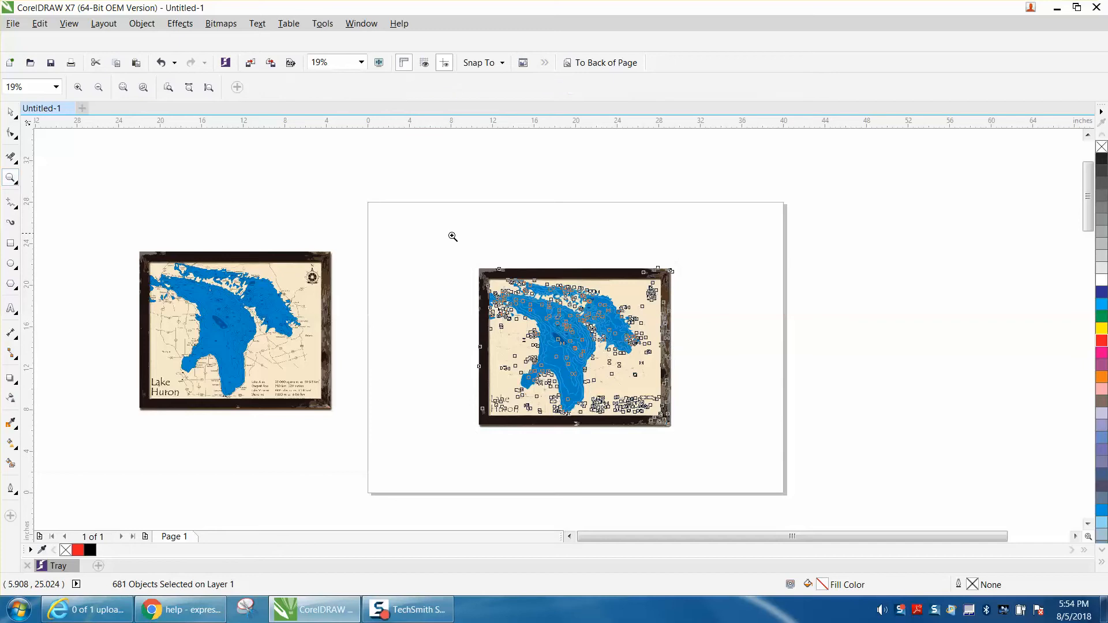
pyautogui.moveTo(463, 244); pyautogui.dragTo(735, 458)
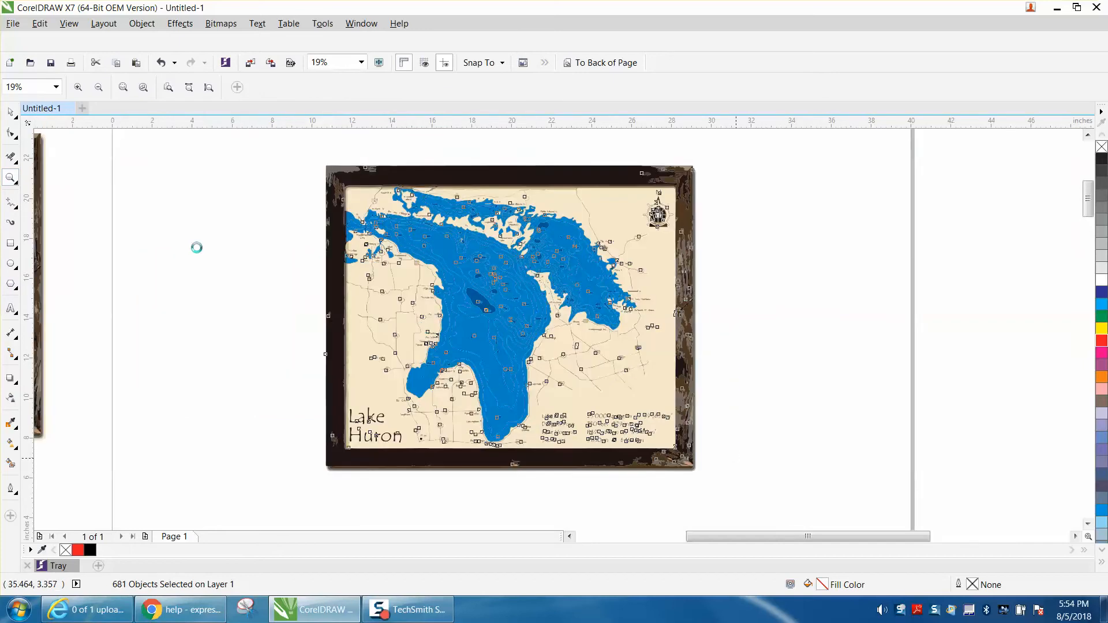
pyautogui.click(12, 115)
pyautogui.click(689, 190)
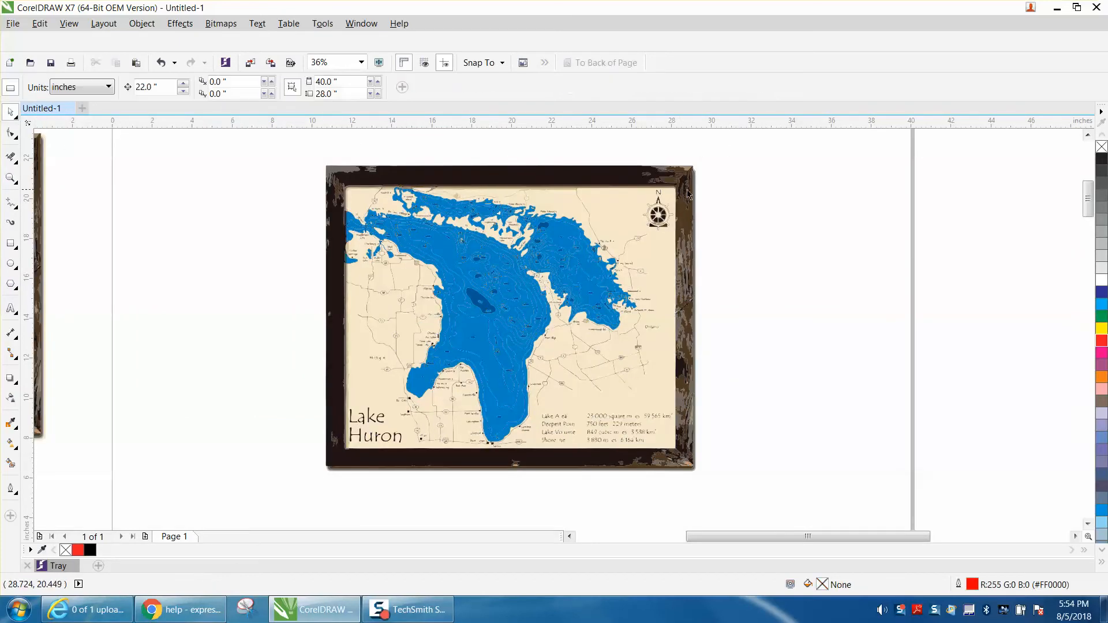
pyautogui.press('Delete')
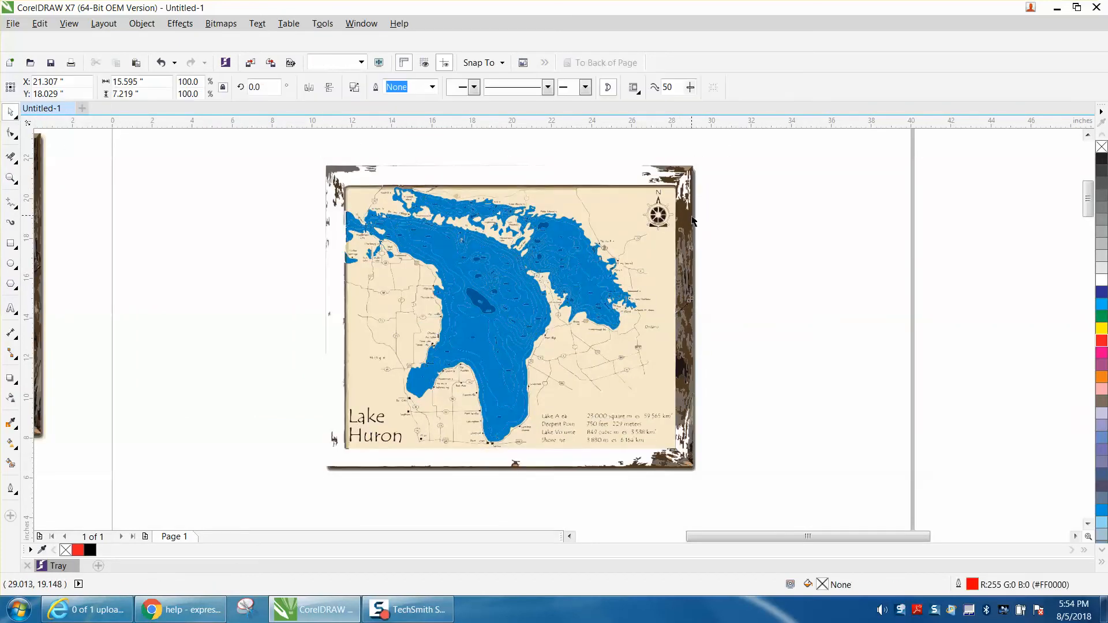
# Step: Delete the brown frame pieces along the map's right side and in its upper-right corner
pyautogui.click(696, 219)
pyautogui.press('Delete')
pyautogui.click(691, 172)
pyautogui.press('Delete')
pyautogui.moveTo(623, 157); pyautogui.dragTo(710, 182)
pyautogui.press('Delete')
pyautogui.click(699, 192)
pyautogui.press('Delete')
# Step: Delete the frame pieces at the map's lower-right corner and along its bottom edge
pyautogui.moveTo(720, 226); pyautogui.dragTo(690, 470)
pyautogui.click(690, 470)
pyautogui.moveTo(722, 434); pyautogui.dragTo(313, 494)
pyautogui.press('Delete')
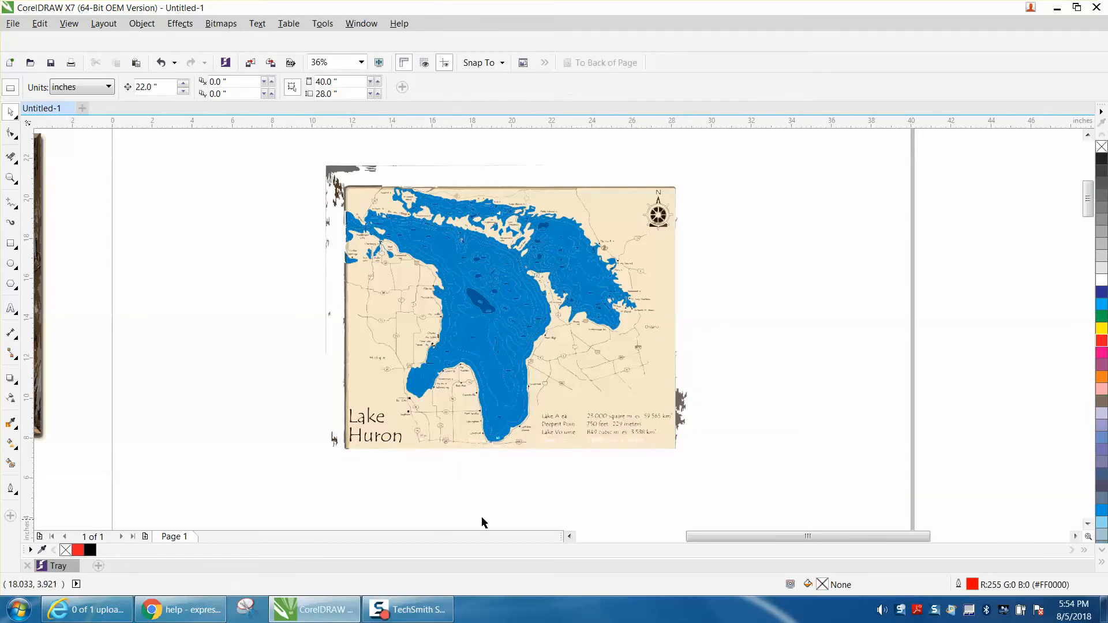
# Step: Delete the frame remnants beside the map's lower-right and lower-left edges
pyautogui.moveTo(687, 433); pyautogui.dragTo(679, 429)
pyautogui.press('Delete')
pyautogui.moveTo(319, 430); pyautogui.dragTo(354, 448)
pyautogui.press('Delete')
pyautogui.click(345, 435)
pyautogui.press('Delete')
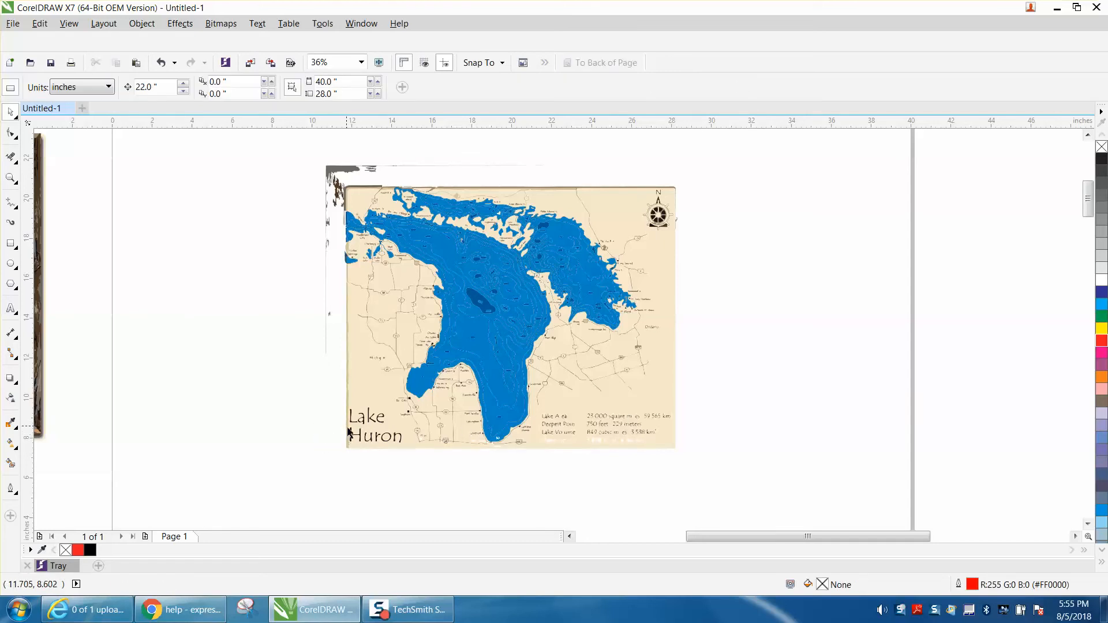
# Step: Delete the Lake Huron title lettering and the large beige background with its edge strip
pyautogui.click(347, 429)
pyautogui.press('Delete')
pyautogui.moveTo(381, 449); pyautogui.dragTo(408, 452)
pyautogui.press('Delete')
pyautogui.click(369, 414)
pyautogui.press('Delete')
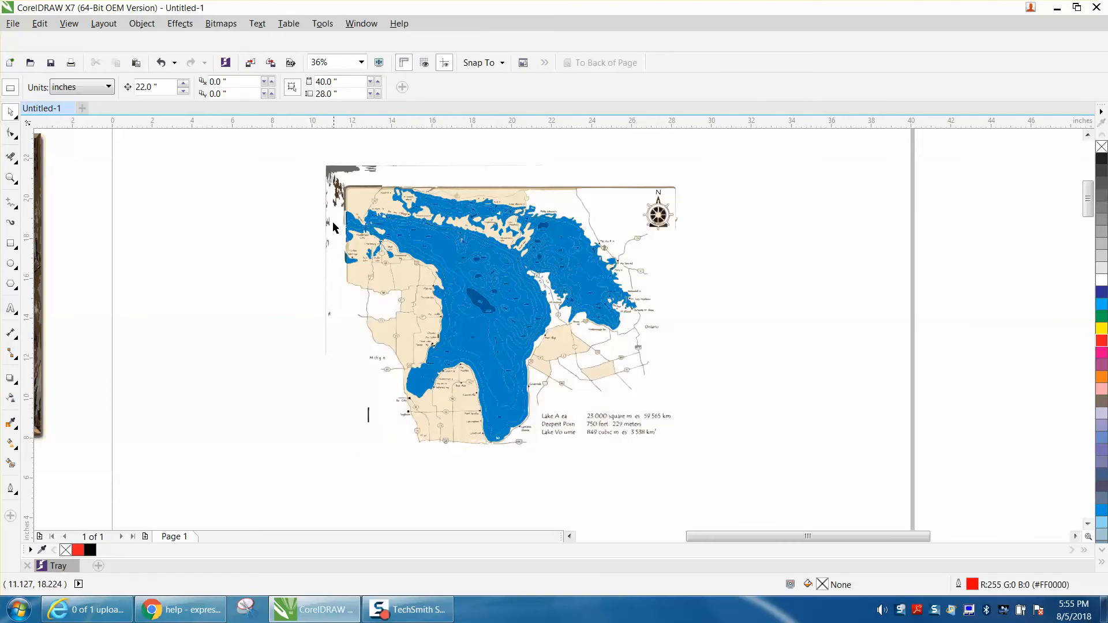
# Step: Delete the grey and brown frame remnants around the map's upper-left corner
pyautogui.click(329, 169)
pyautogui.press('Delete')
pyautogui.click(334, 185)
pyautogui.press('Delete')
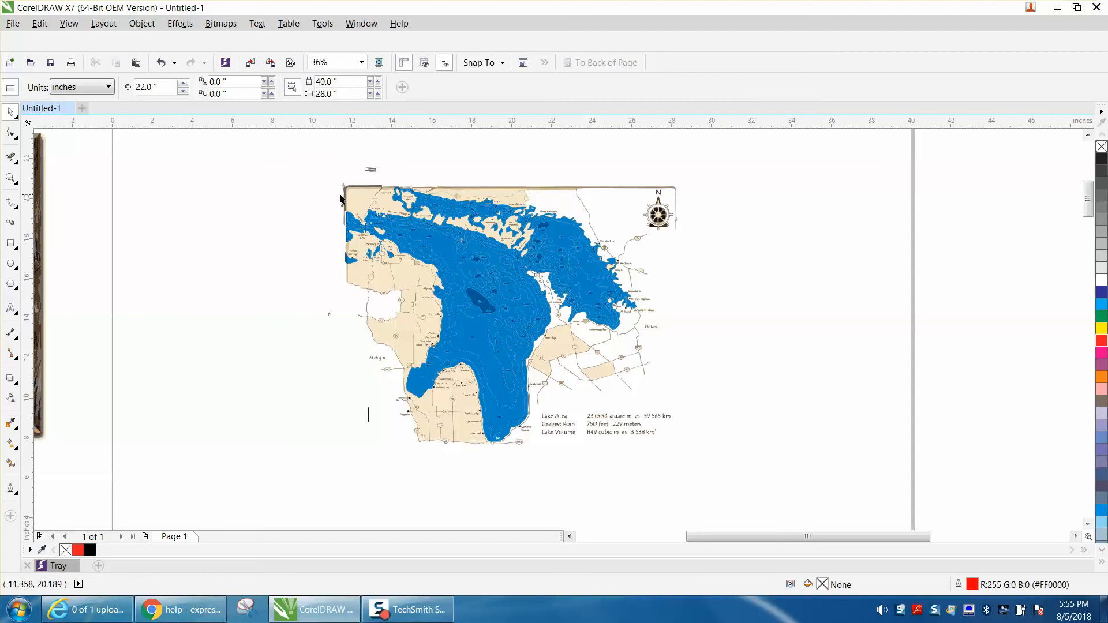
pyautogui.click(344, 187)
pyautogui.press('Delete')
pyautogui.click(370, 170)
pyautogui.press('Delete')
# Step: Delete the thin frame strips along the map's top edge and at its upper right
pyautogui.click(370, 191)
pyautogui.press('Delete')
pyautogui.click(466, 186)
pyautogui.press('Delete')
pyautogui.click(673, 205)
pyautogui.press('Delete')
# Step: Delete the compass rose and the lake statistics text from the traced map
pyautogui.moveTo(691, 190)
pyautogui.mouseDown()
pyautogui.moveTo(642, 236)
pyautogui.moveTo(651, 240)
pyautogui.mouseUp()
pyautogui.press('Delete')
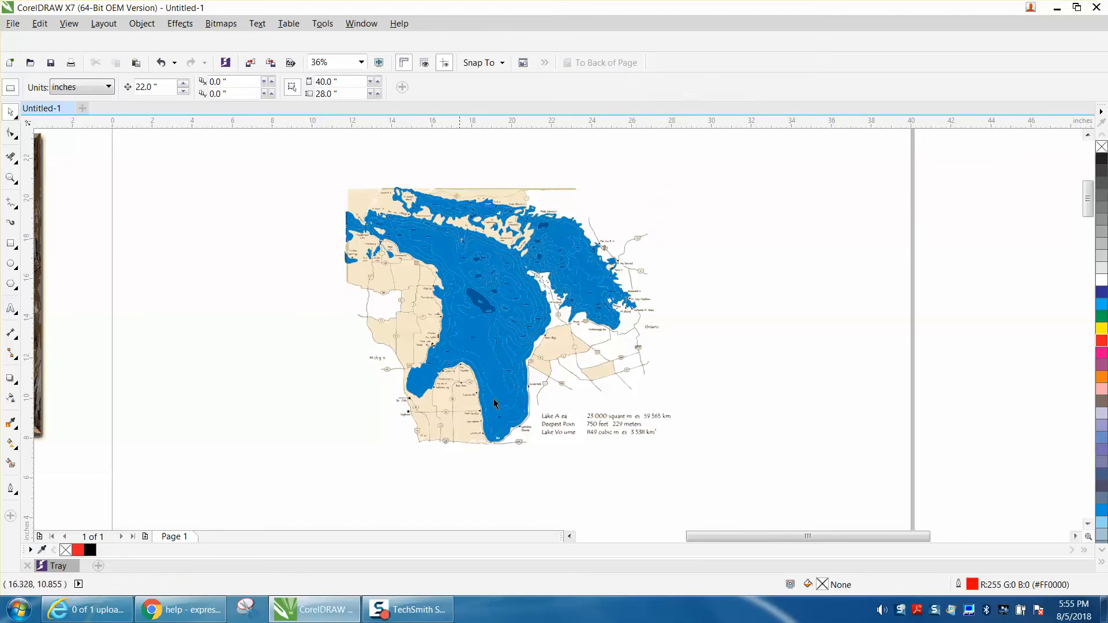
pyautogui.moveTo(705, 406); pyautogui.dragTo(536, 466)
pyautogui.press('Delete')
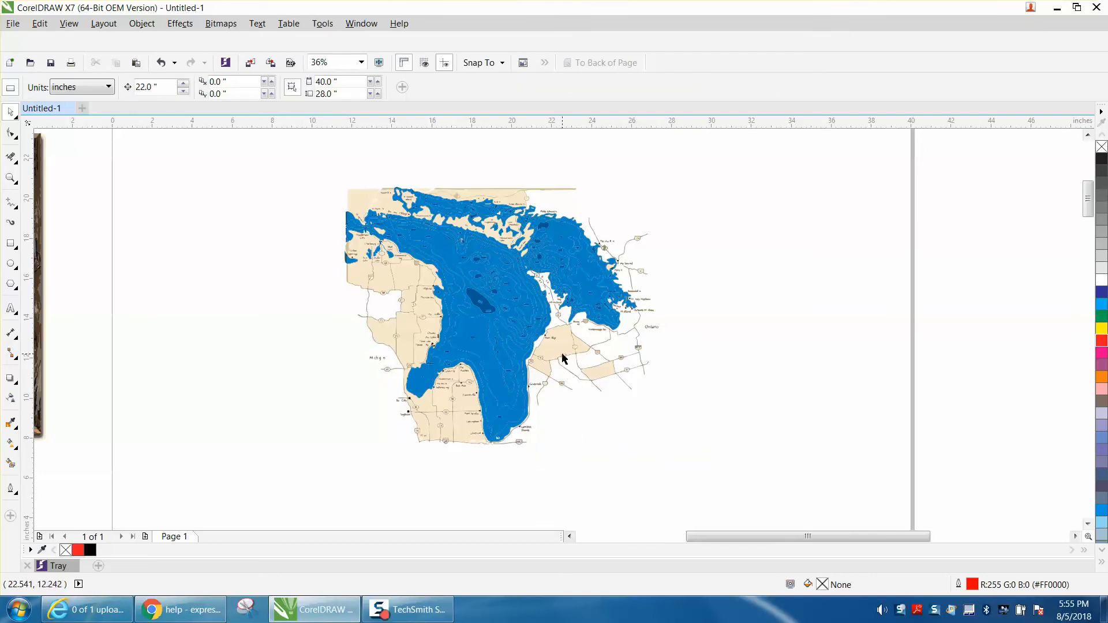
# Step: Delete the beige land piece west of the lake and the thin brown strip along the map's top edge
pyautogui.click(437, 278)
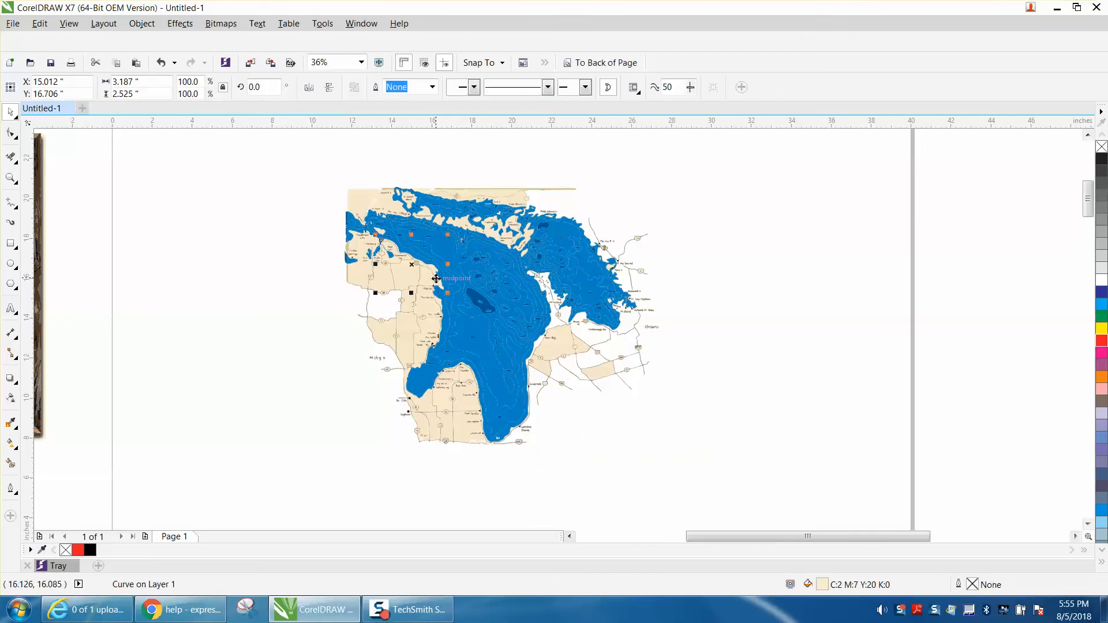
pyautogui.press('Escape')
pyautogui.click(412, 269)
pyautogui.press('Escape')
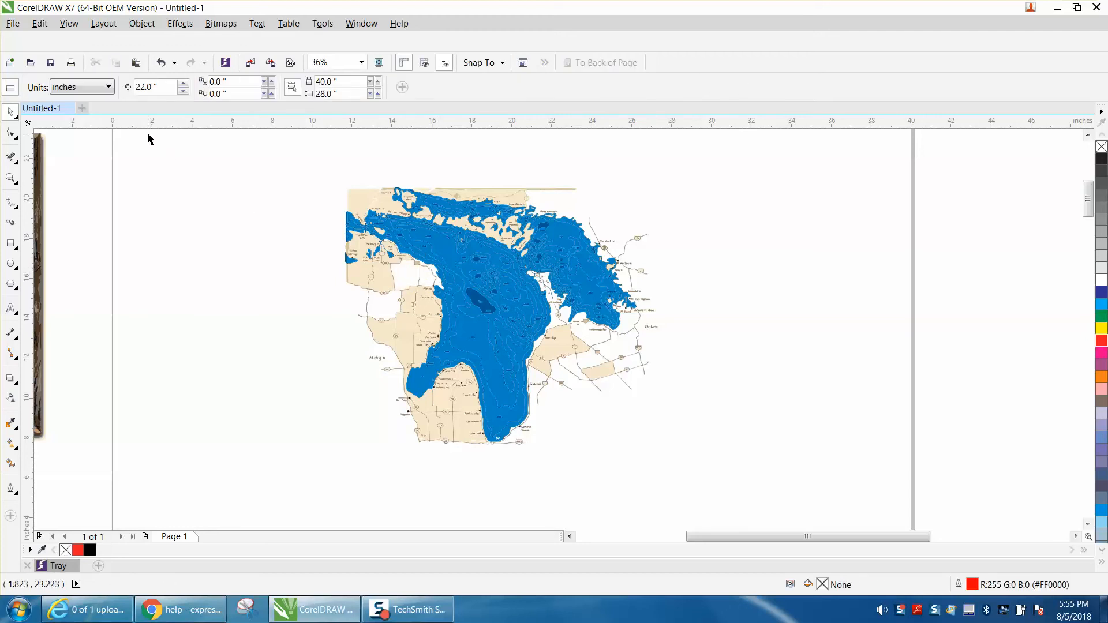
pyautogui.click(546, 188)
pyautogui.press('Escape')
# Step: Start a new object search limited to objects with a uniform color fill
pyautogui.click(70, 25)
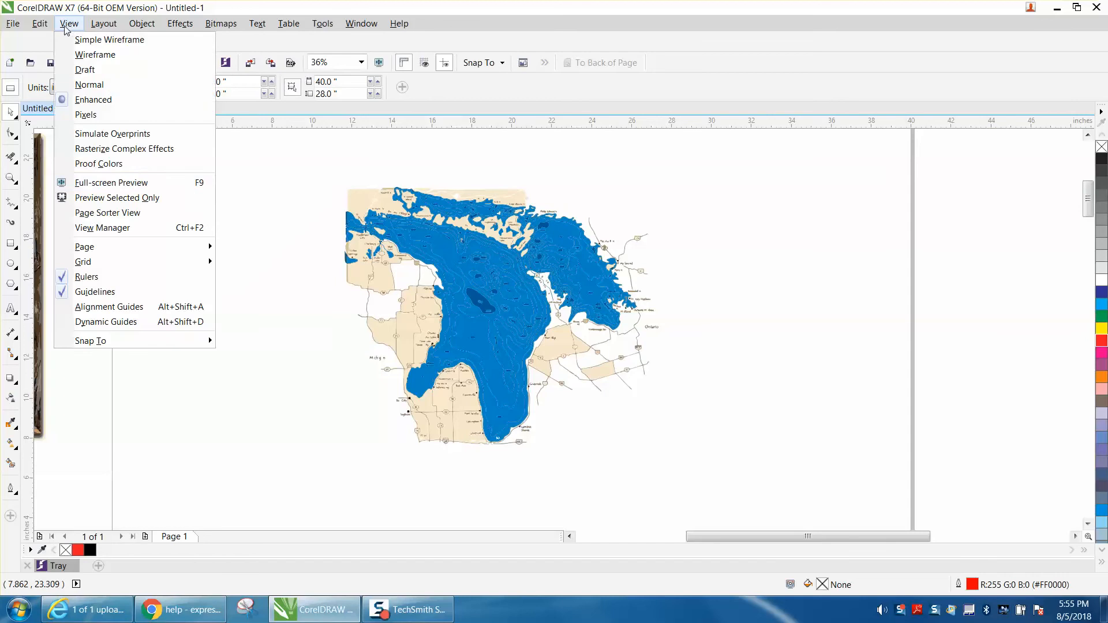
pyautogui.moveTo(53, 28)
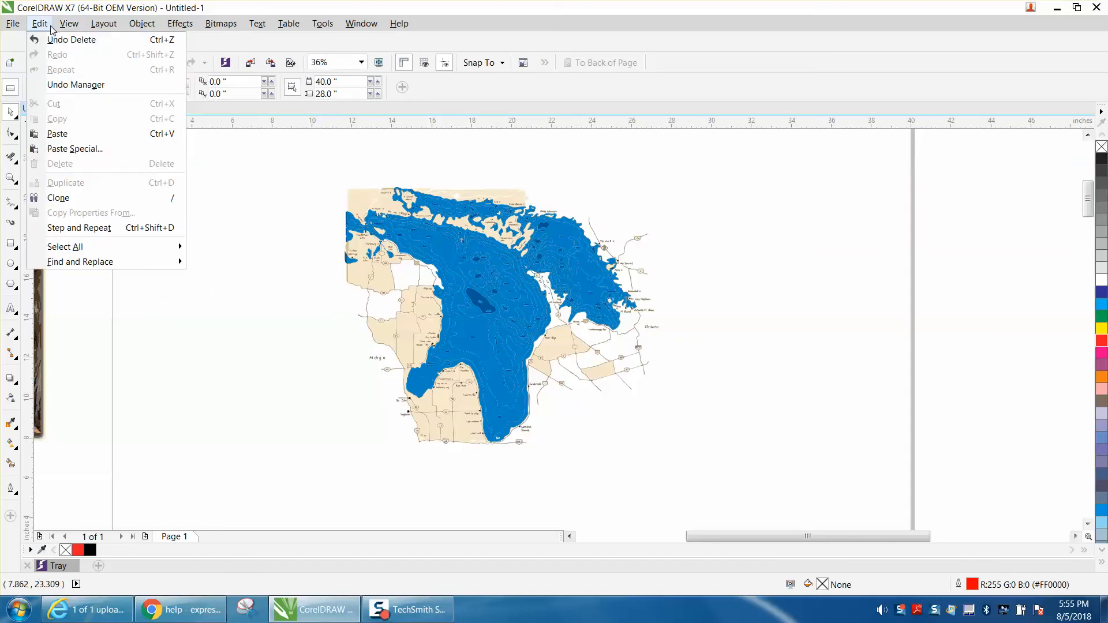
pyautogui.moveTo(178, 264)
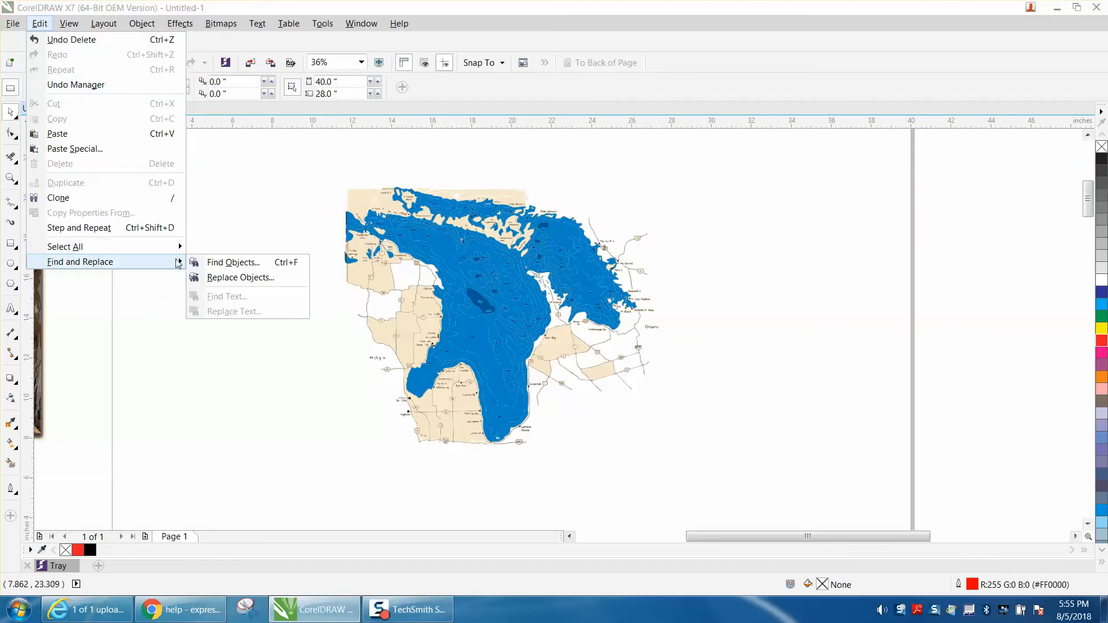
pyautogui.click(245, 262)
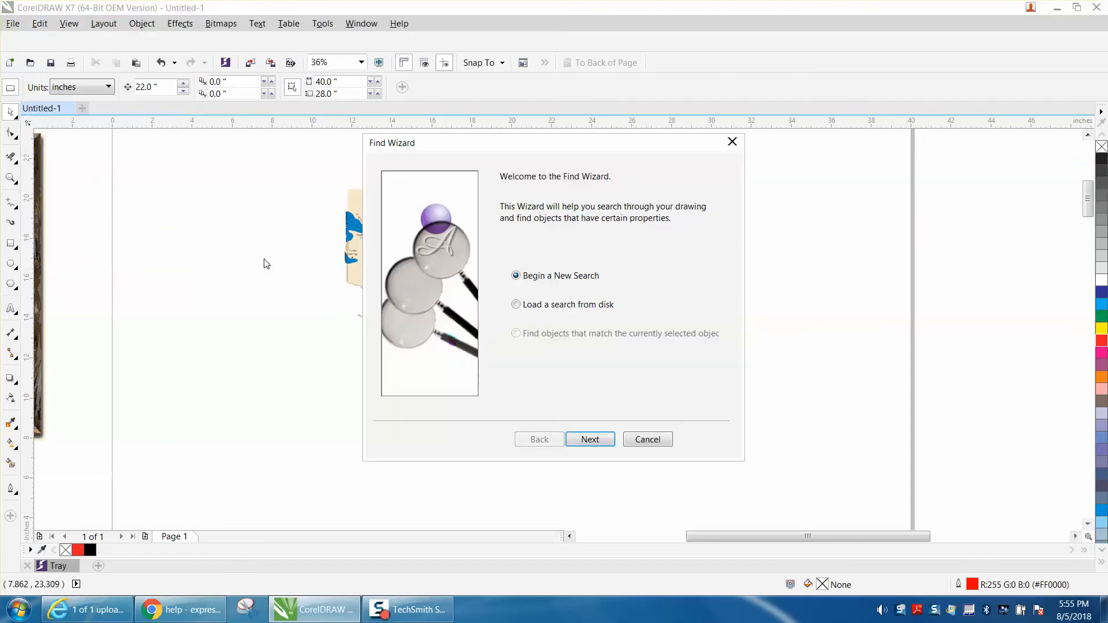
pyautogui.click(587, 439)
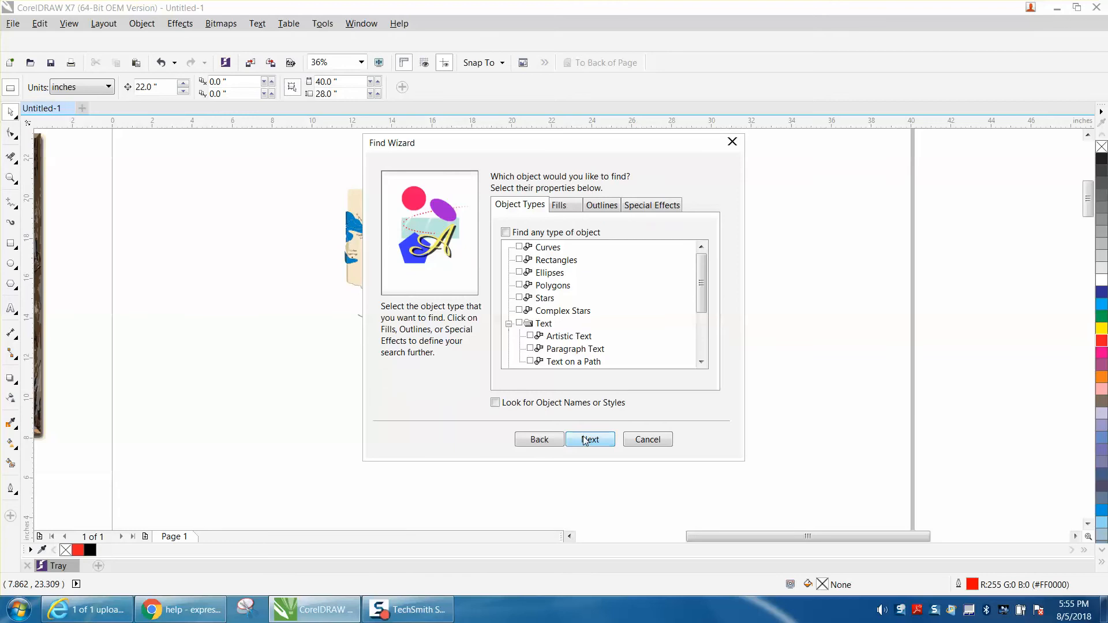
pyautogui.click(559, 207)
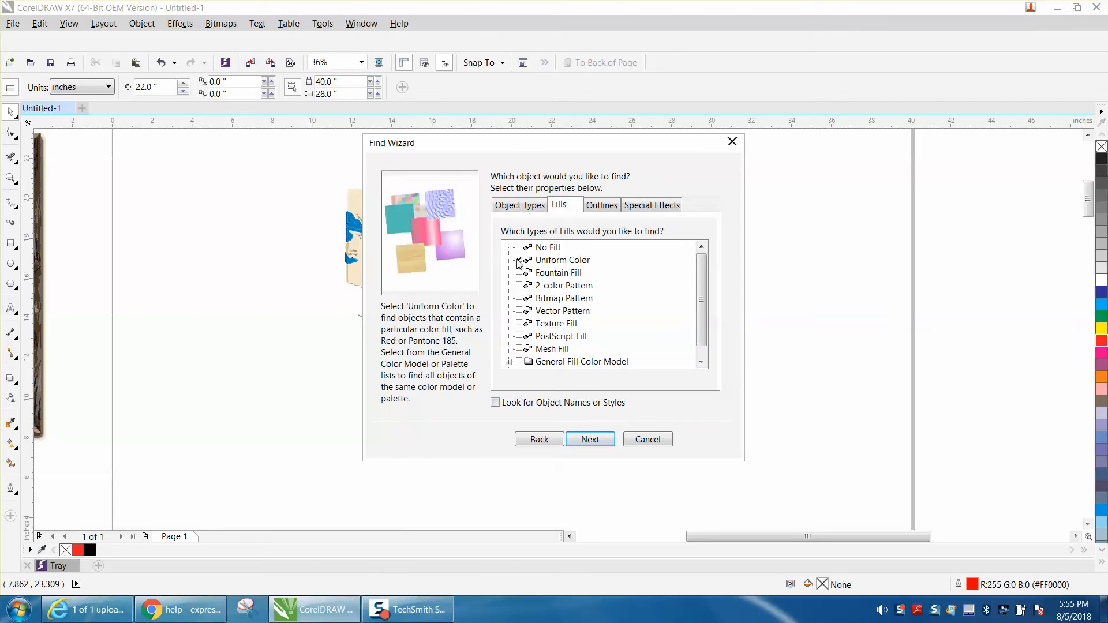
pyautogui.click(600, 442)
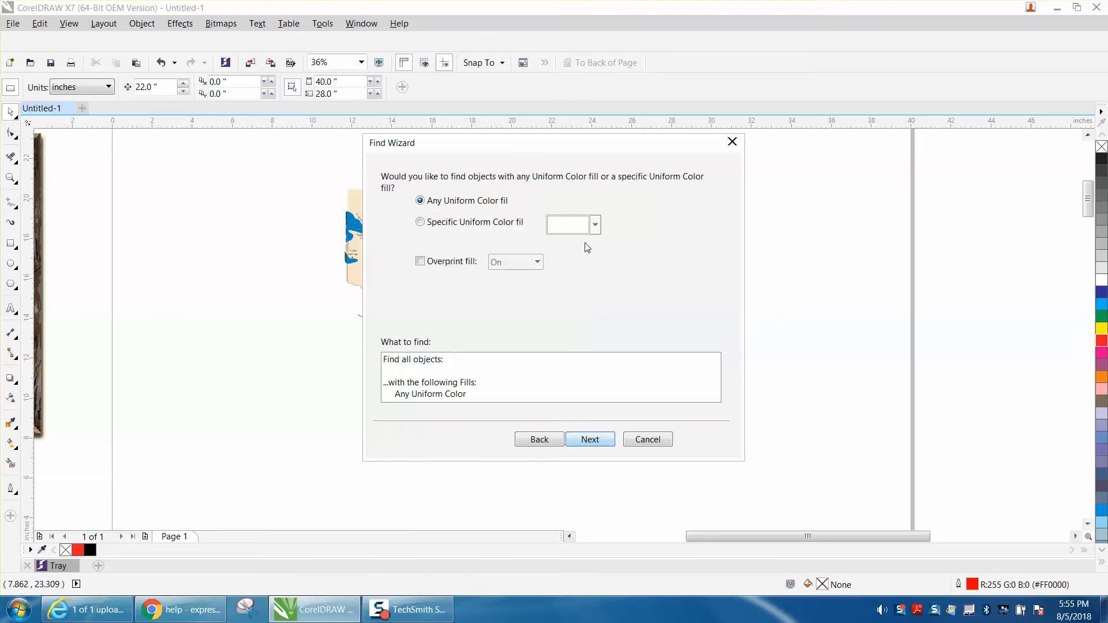
# Step: Restrict the search to a specific fill color, sampling the beige C:2 M:7 Y:20 K:0 from the map's land area
pyautogui.click(419, 222)
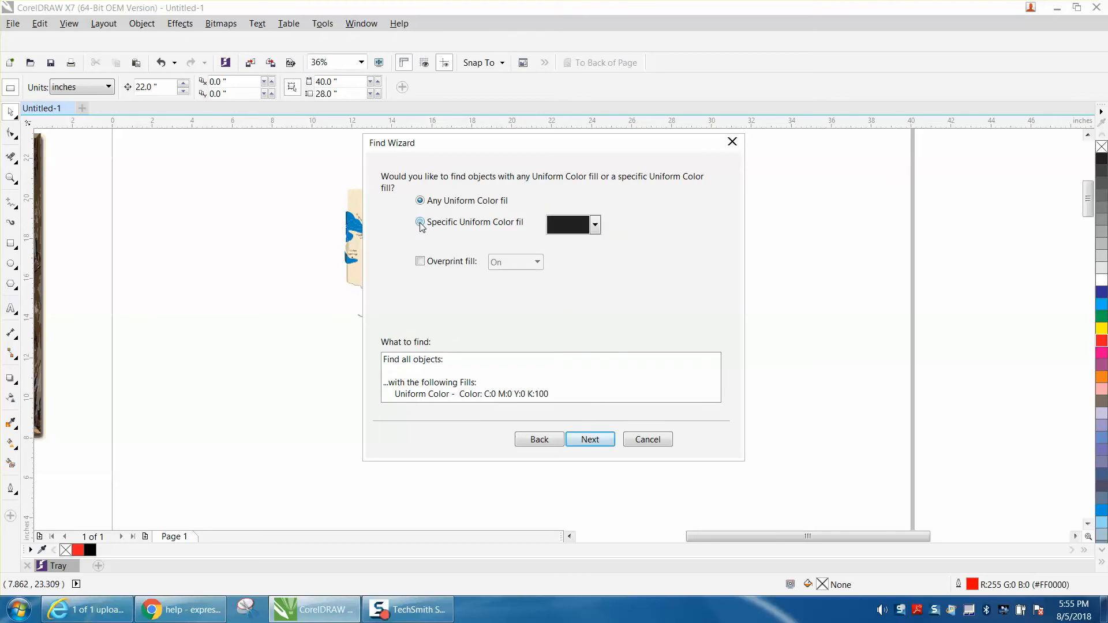
pyautogui.click(595, 226)
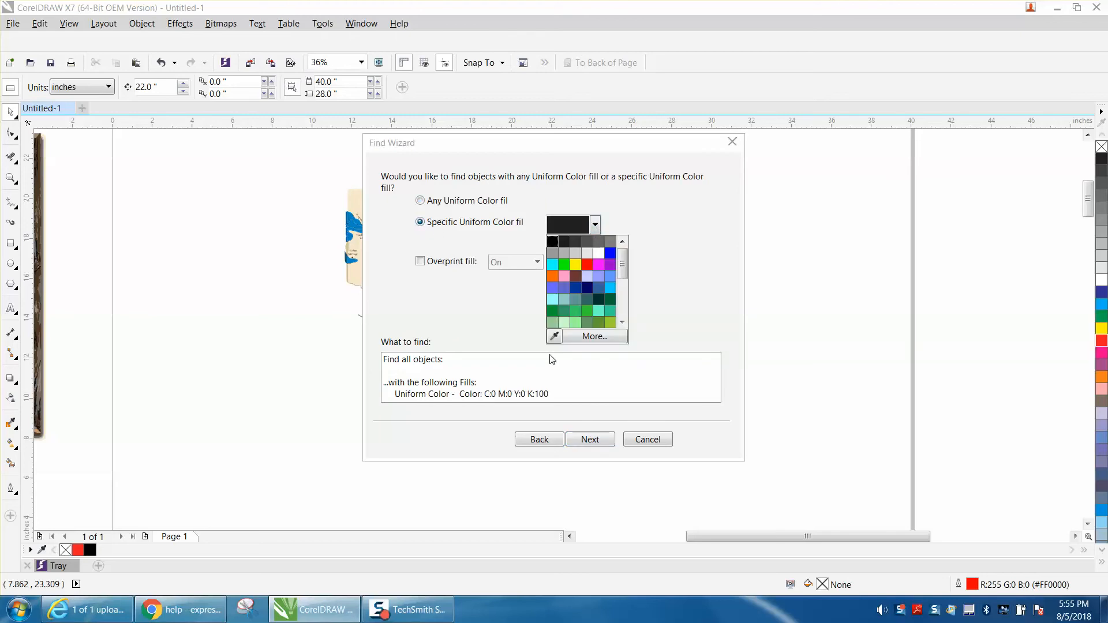
pyautogui.click(552, 335)
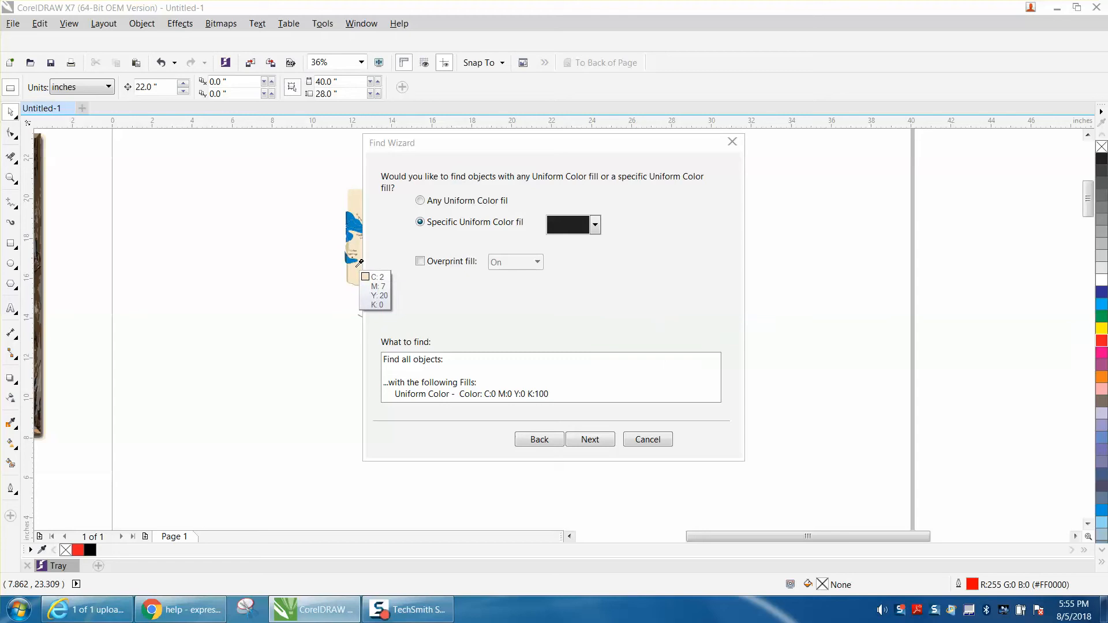
pyautogui.click(360, 264)
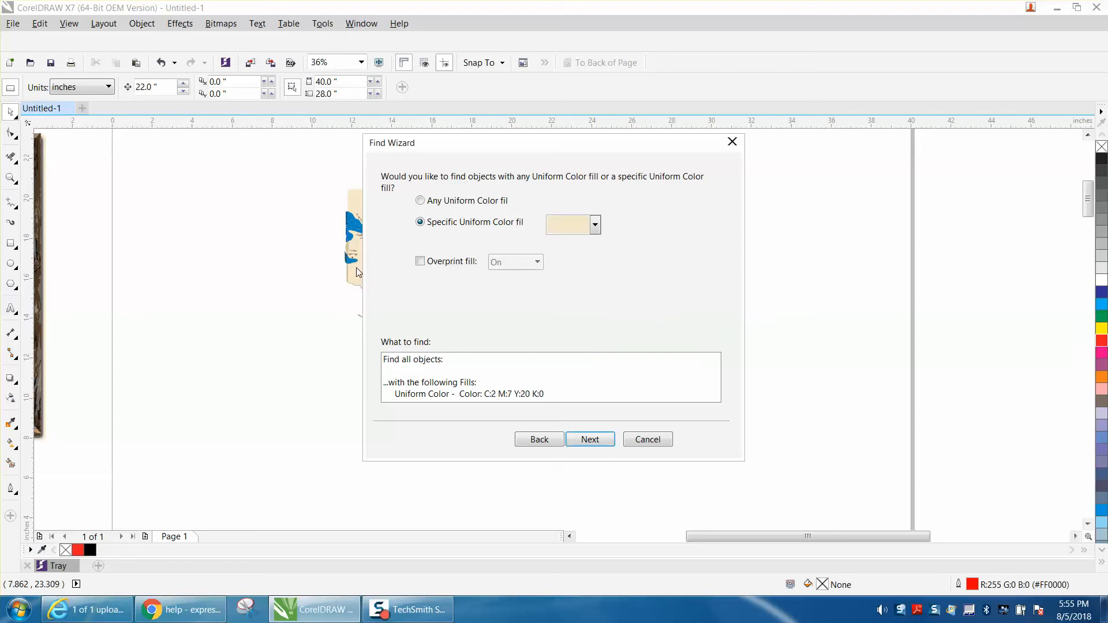
# Step: Find all objects with the sampled beige fill and delete them from the map
pyautogui.click(590, 440)
pyautogui.click(594, 441)
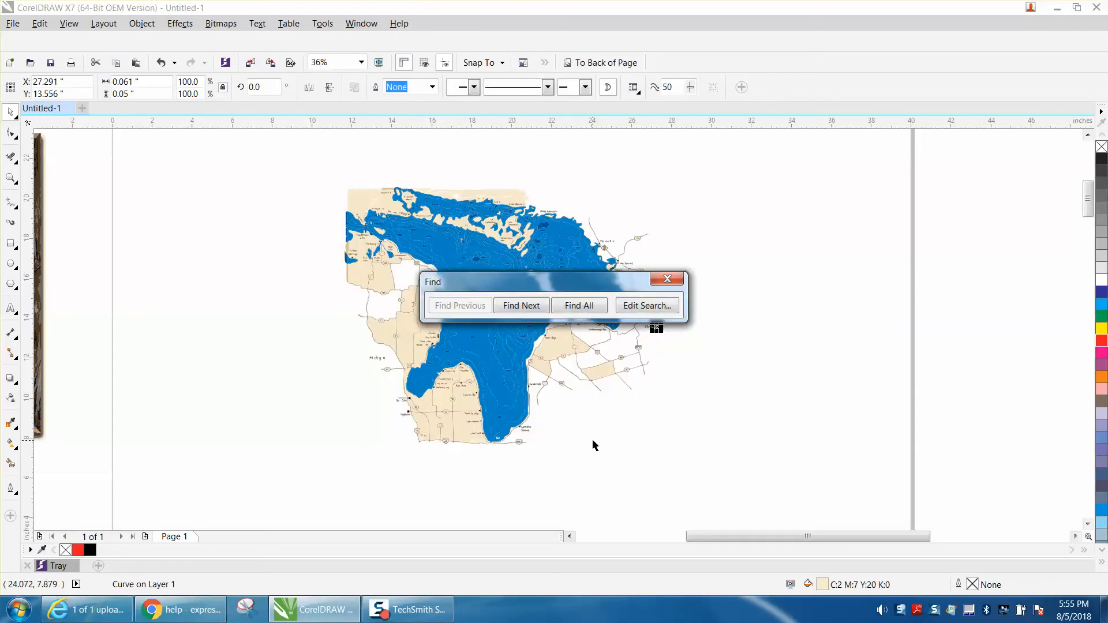
pyautogui.click(579, 306)
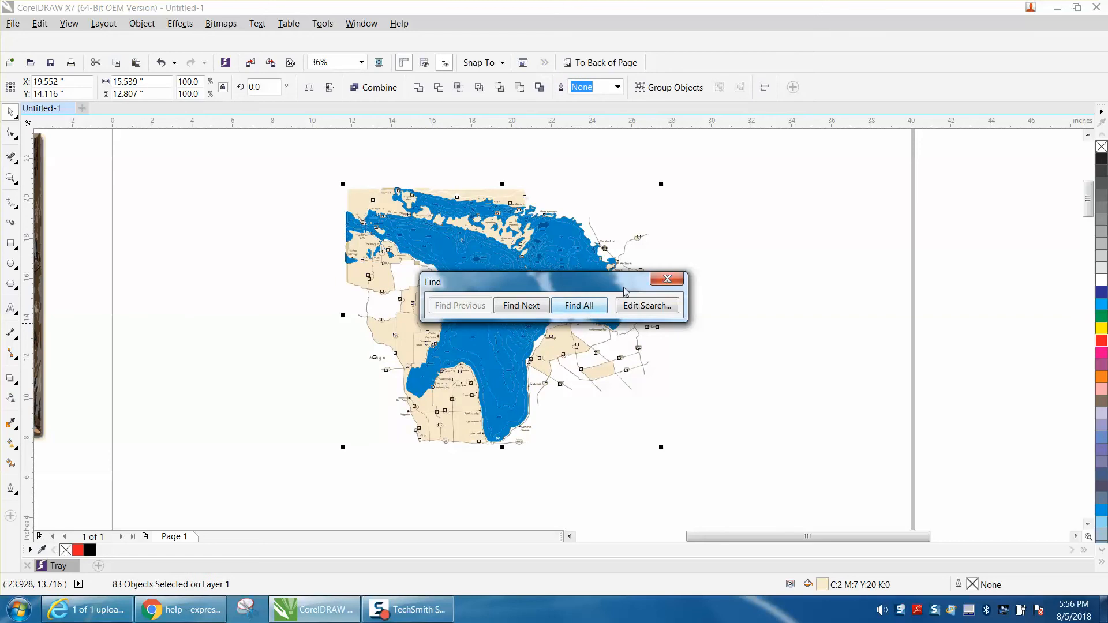
pyautogui.click(667, 281)
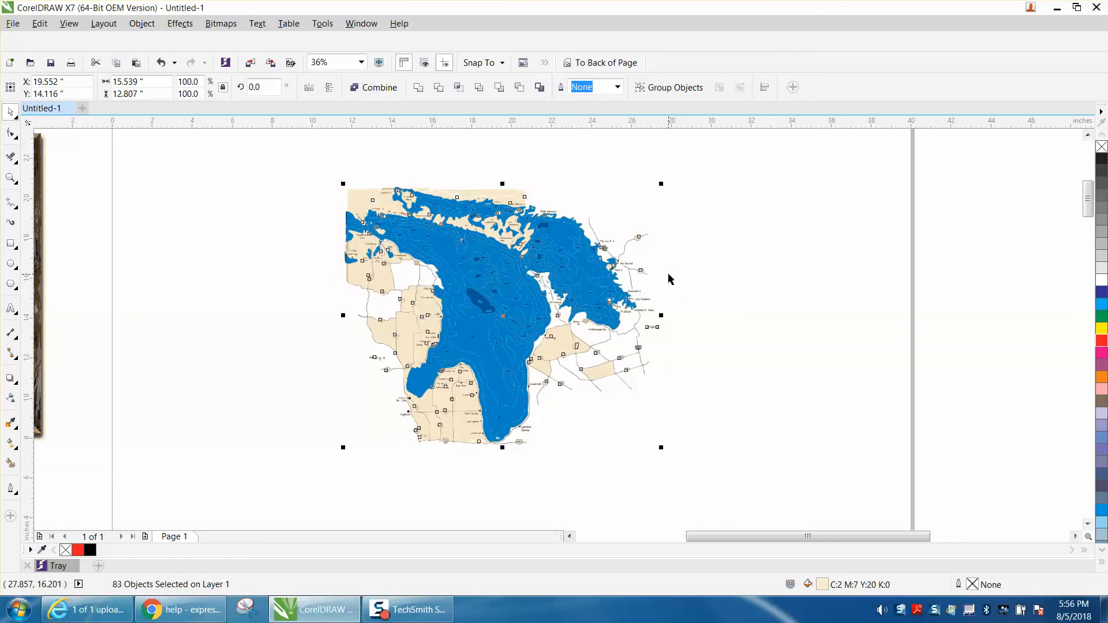
pyautogui.press('Delete')
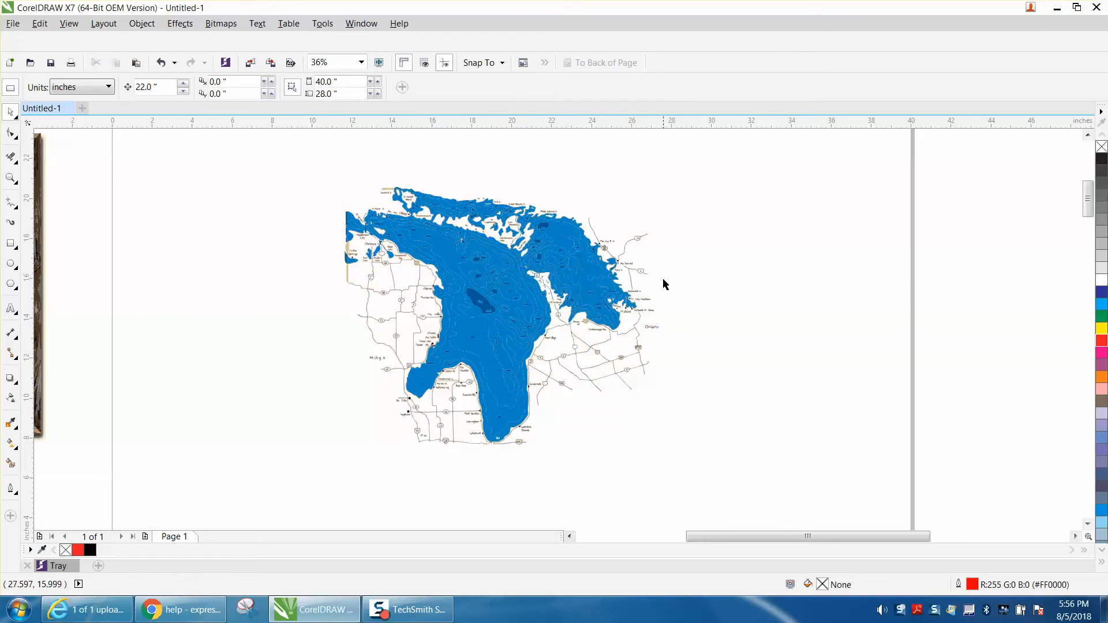
# Step: Examine the traced depth contours and labels in the middle of the lake up close
pyautogui.click(10, 178)
pyautogui.moveTo(308, 178); pyautogui.dragTo(771, 455)
pyautogui.moveTo(514, 325); pyautogui.dragTo(586, 353)
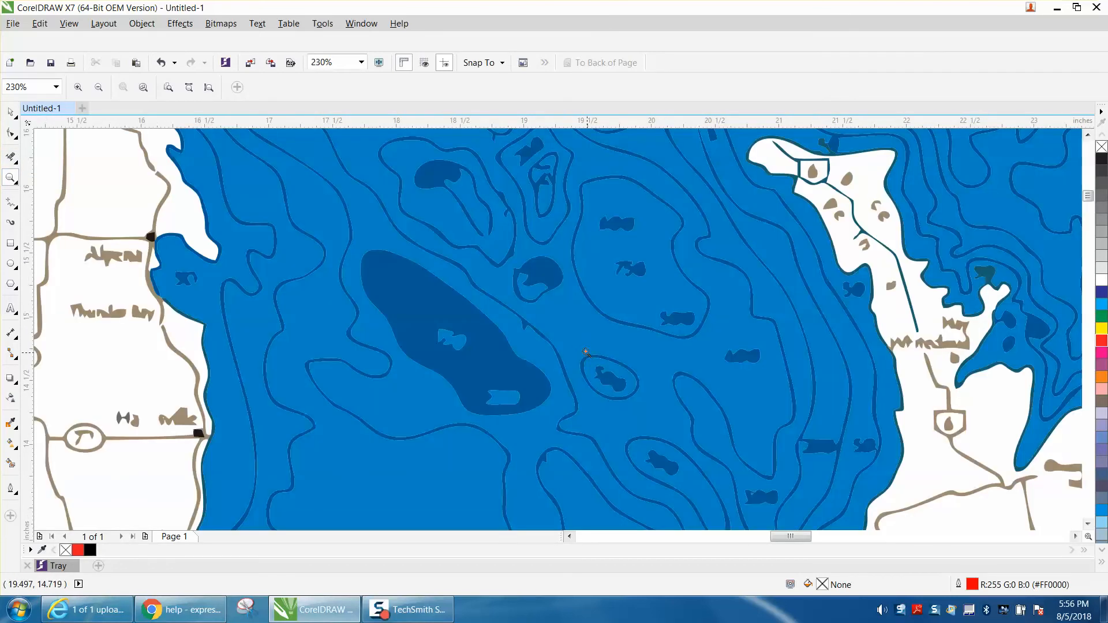
pyautogui.scroll(-3, 467, 287)
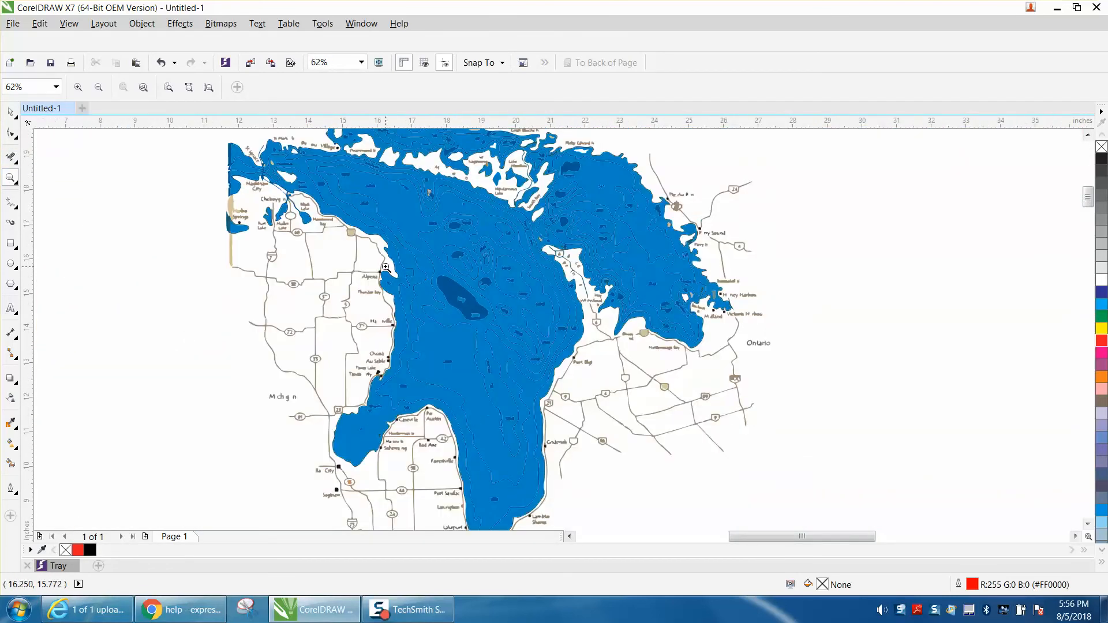
pyautogui.click(10, 111)
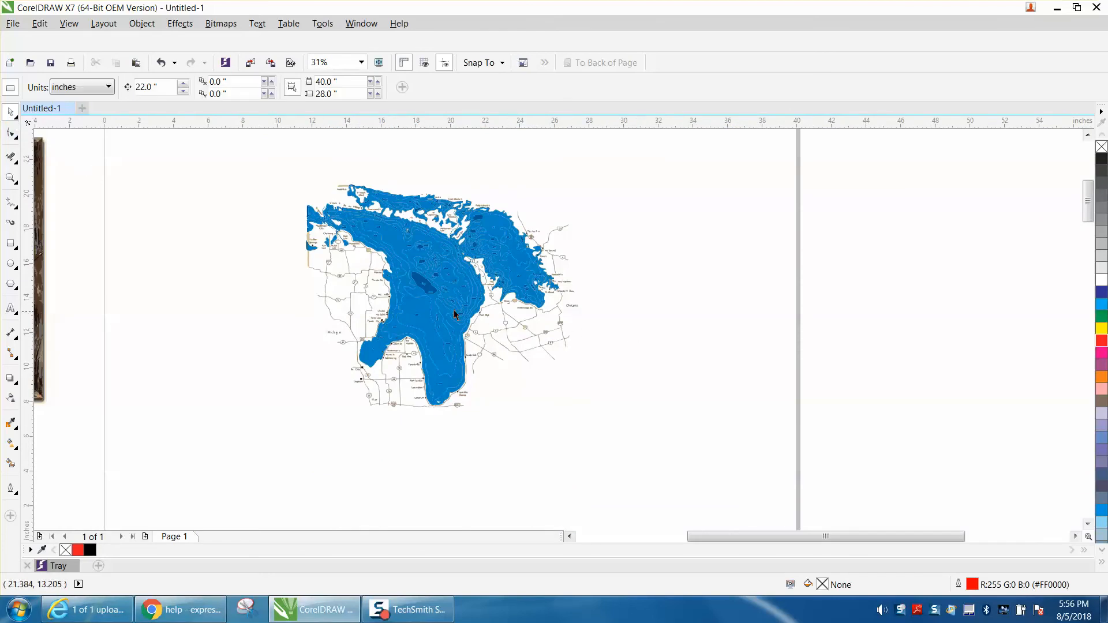
pyautogui.moveTo(277, 167); pyautogui.dragTo(666, 437)
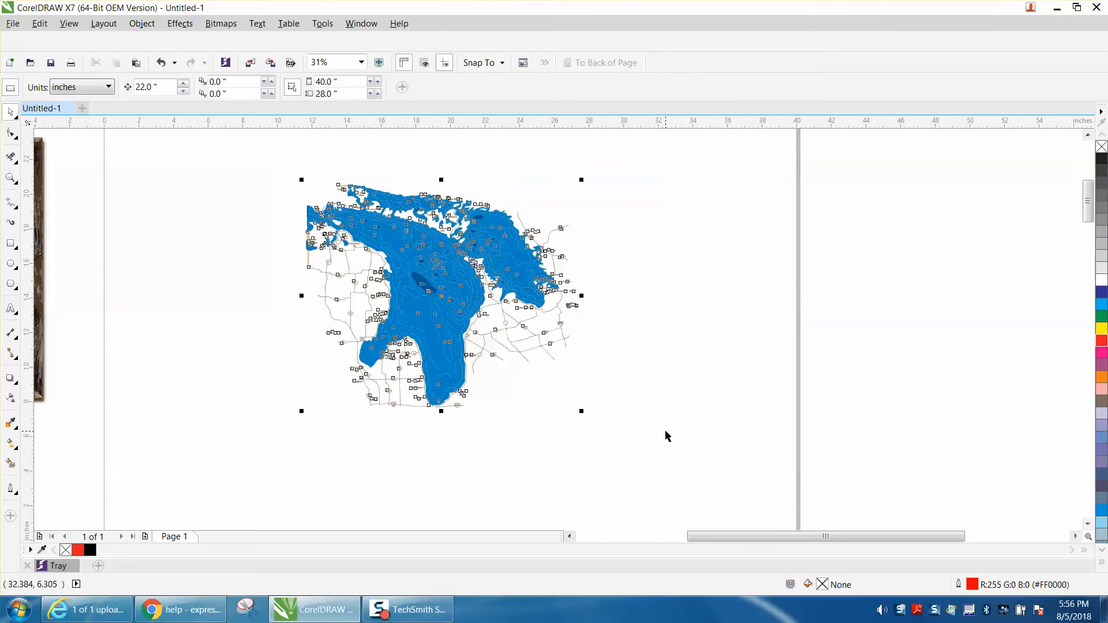
pyautogui.click(214, 165)
# Step: Set the nudge distance to 20 inches and nudge the dark blue shape at the lake's centre once to the right
pyautogui.moveTo(167, 88); pyautogui.dragTo(110, 88)
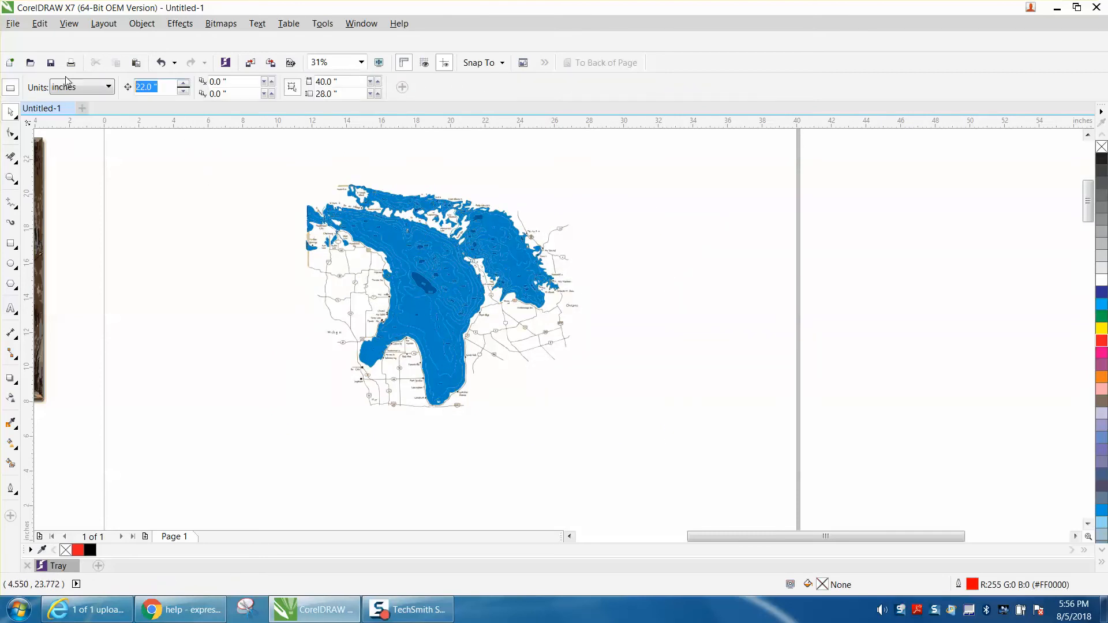
pyautogui.write('20')
pyautogui.press('Return')
pyautogui.click(426, 283)
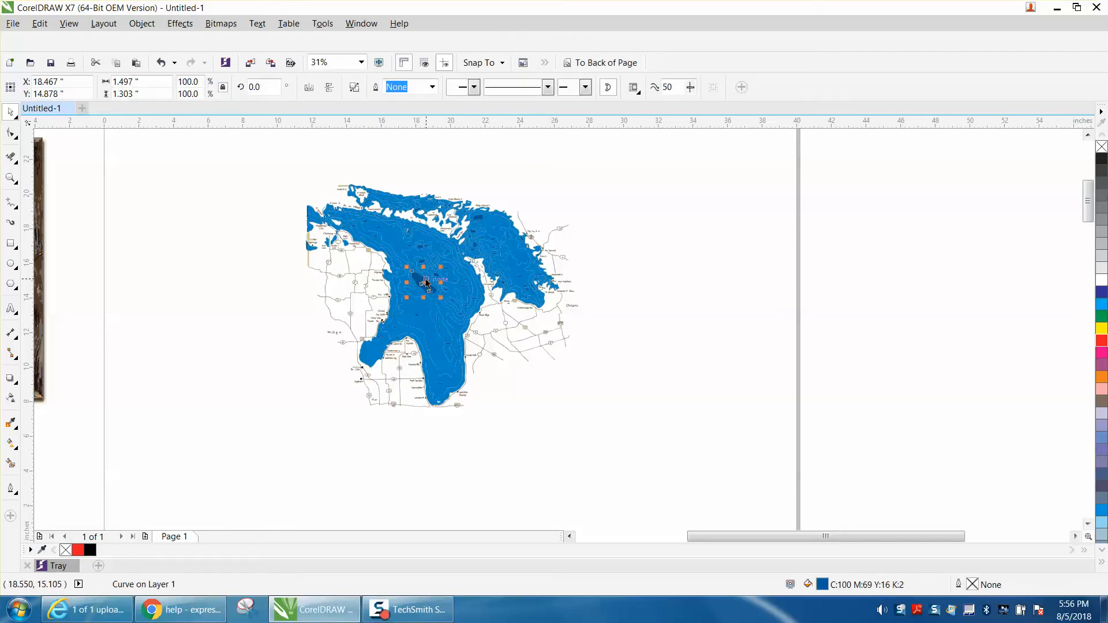
pyautogui.press('Right')
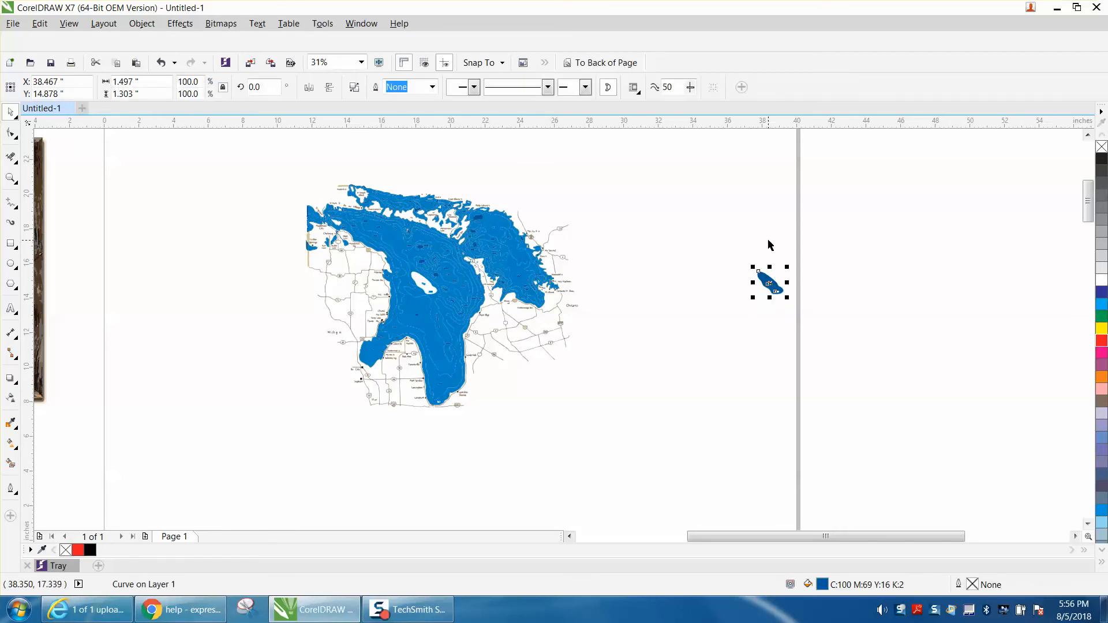
# Step: Remove the fill from the nudged shape and give it a red outline
pyautogui.click(1102, 147)
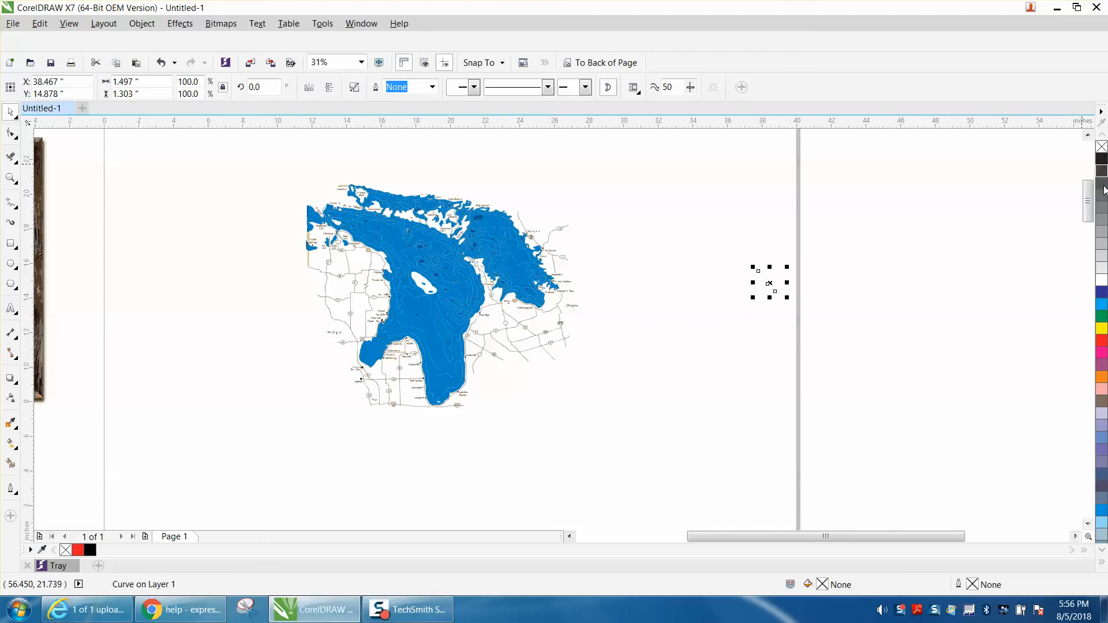
pyautogui.rightClick(1105, 345)
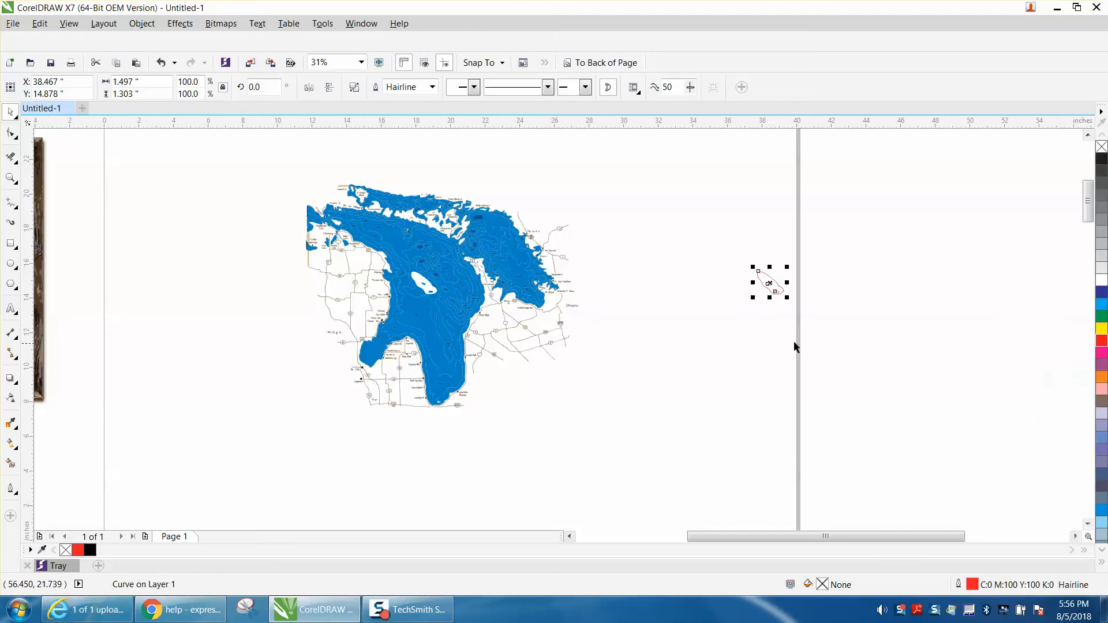
pyautogui.click(754, 341)
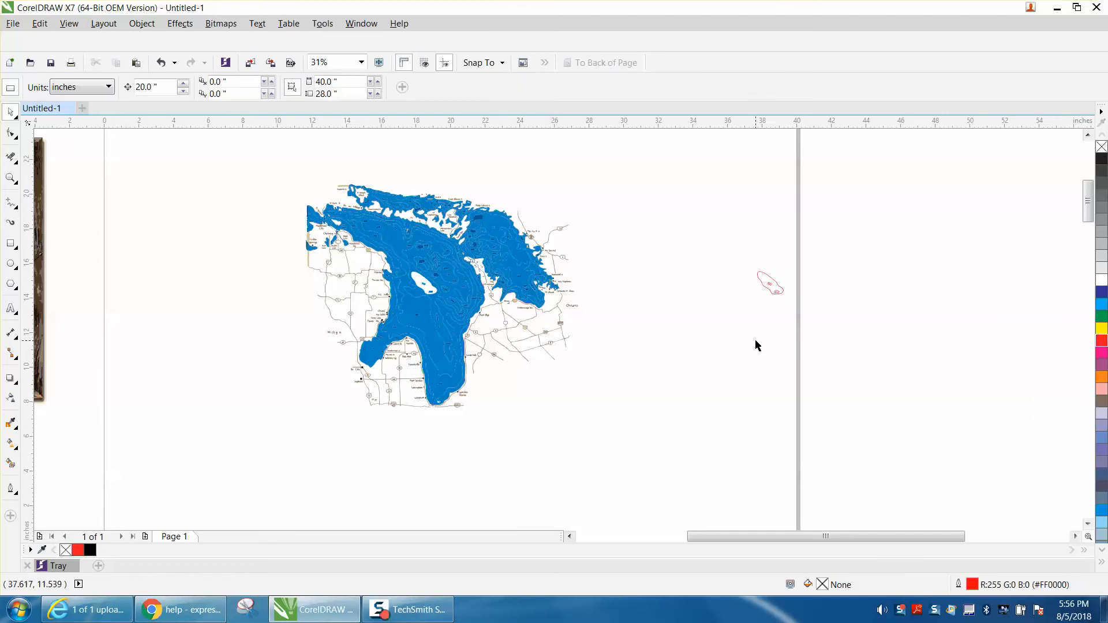
# Step: Delete the two small label outlines inside the separated red shape with the Virtual Segment Delete tool
pyautogui.click(10, 178)
pyautogui.moveTo(742, 255); pyautogui.dragTo(858, 347)
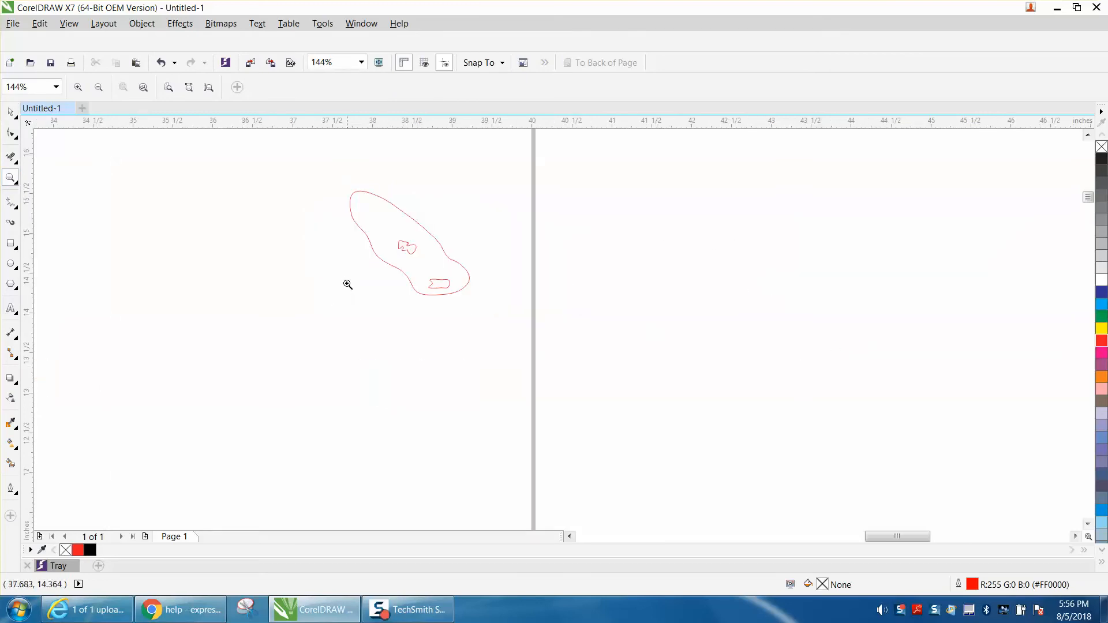
pyautogui.click(10, 156)
pyautogui.click(410, 245)
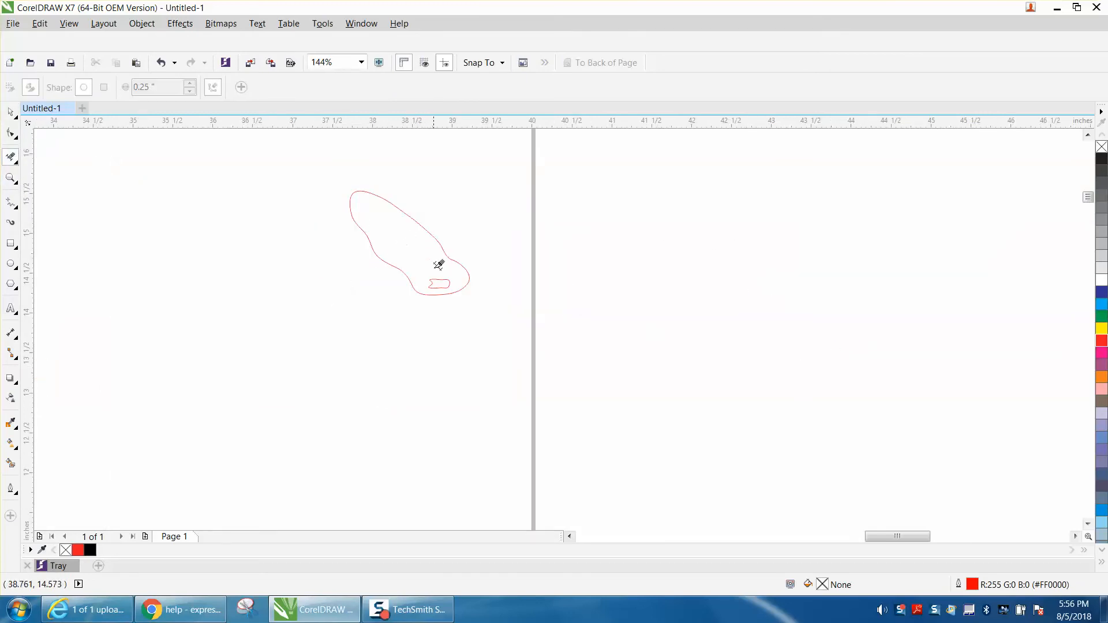
pyautogui.click(439, 271)
pyautogui.scroll(-2, 477, 292)
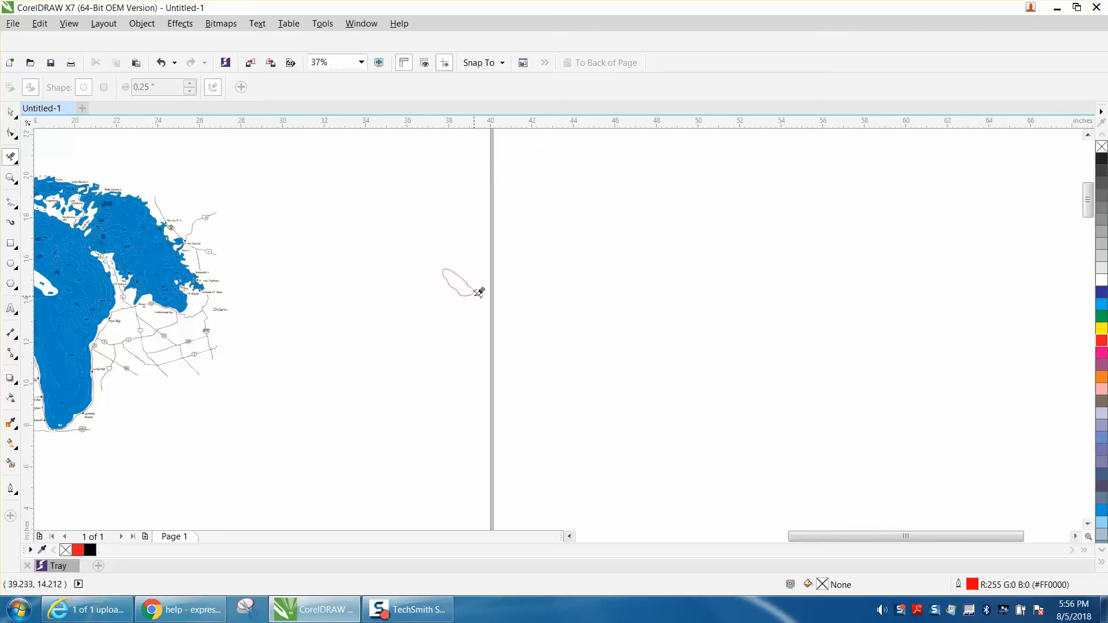
pyautogui.scroll(-1, 479, 292)
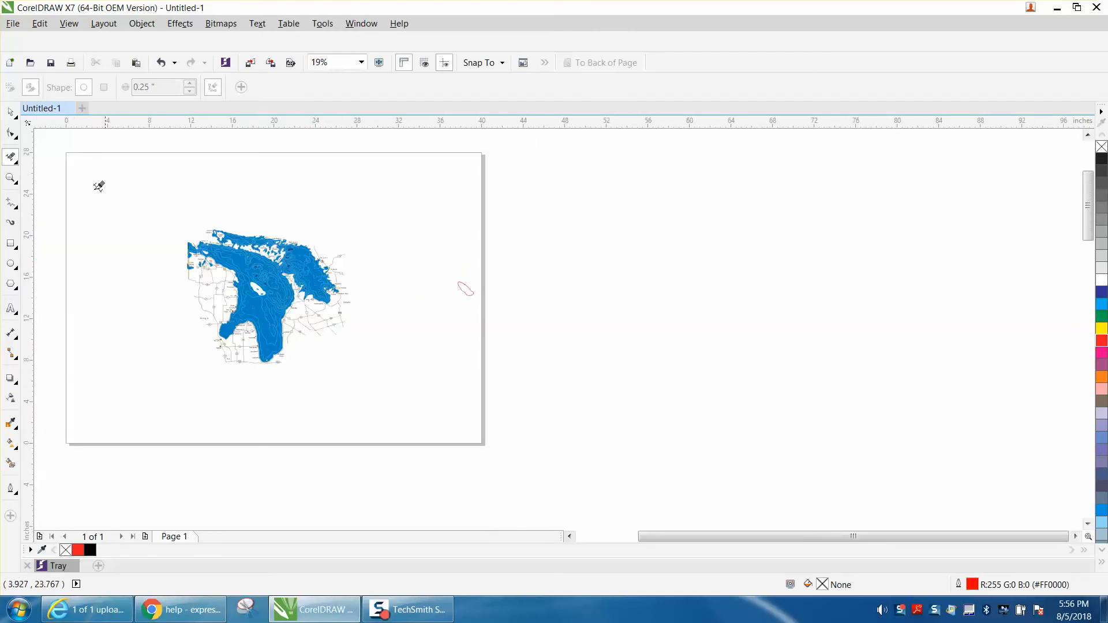
# Step: Remove the fill from all objects of the traced lake map and give them a red outline
pyautogui.click(17, 180)
pyautogui.moveTo(164, 229); pyautogui.dragTo(622, 414)
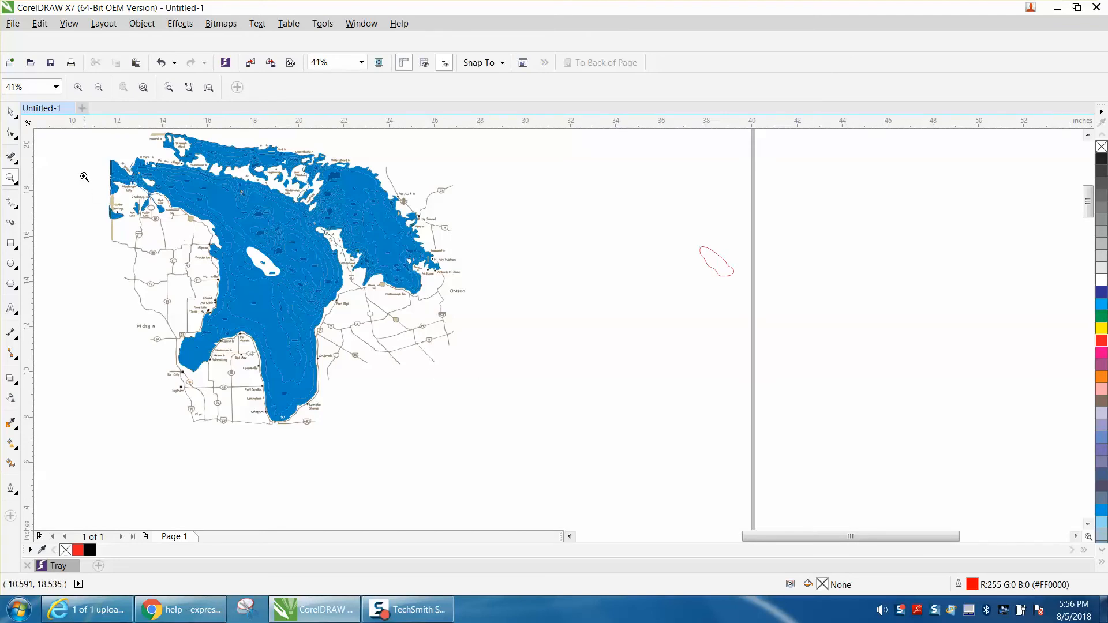
pyautogui.click(10, 111)
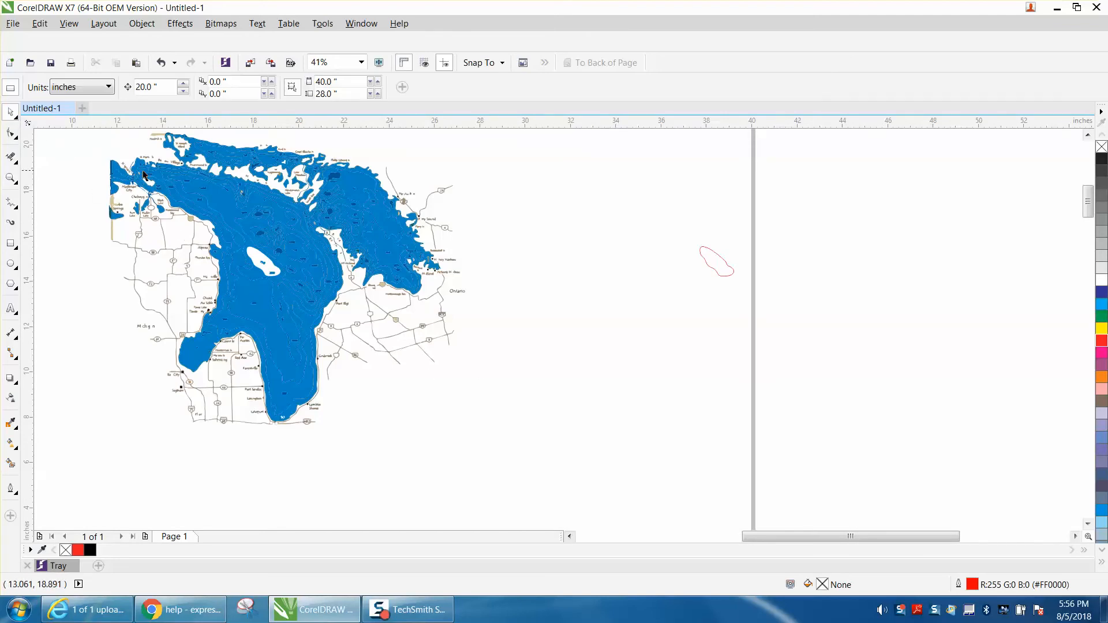
pyautogui.scroll(-3, 385, 250)
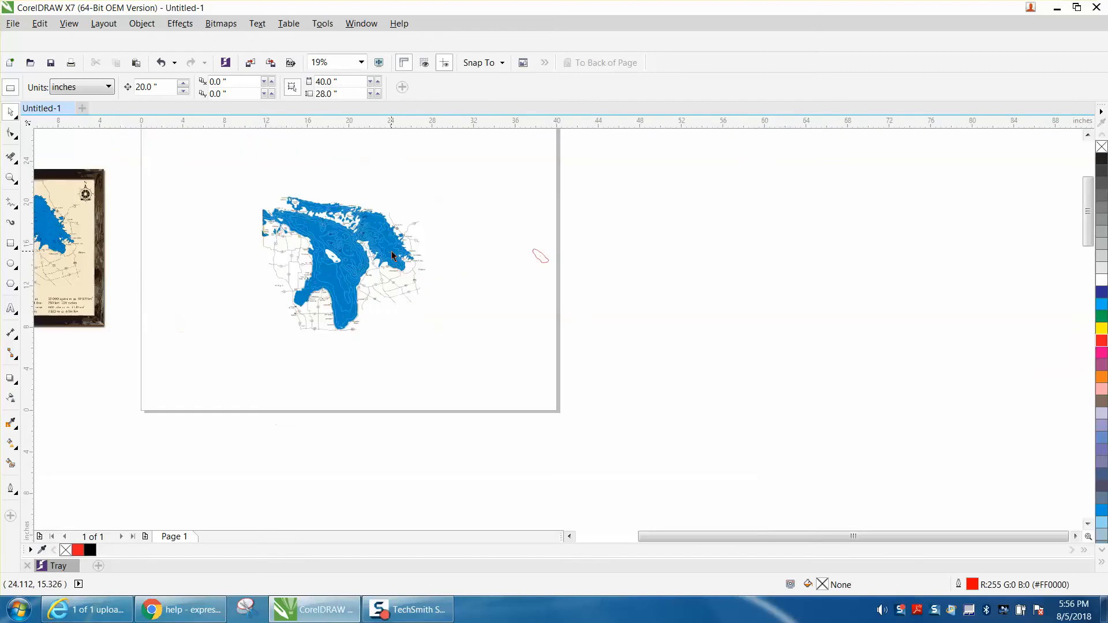
pyautogui.moveTo(242, 189); pyautogui.dragTo(456, 348)
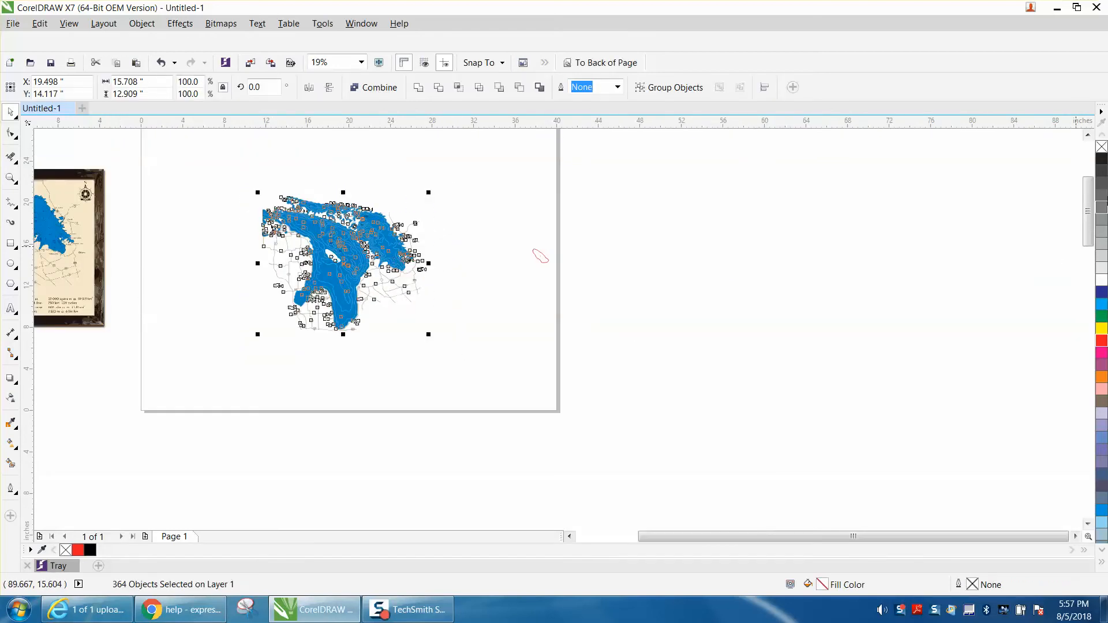
pyautogui.click(1101, 146)
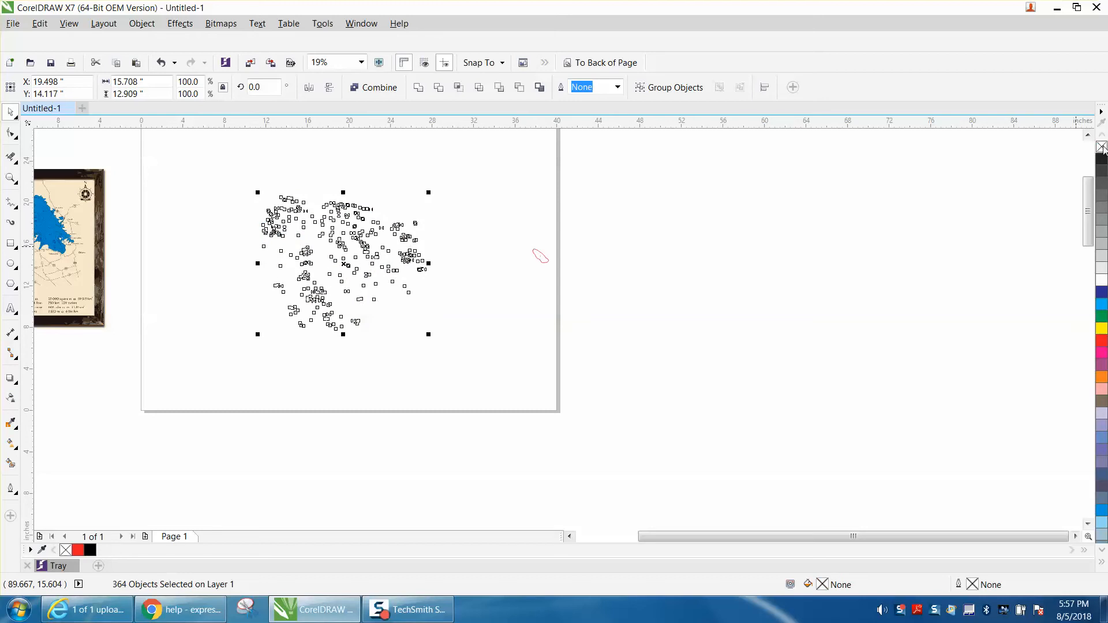
pyautogui.rightClick(1103, 346)
pyautogui.click(10, 178)
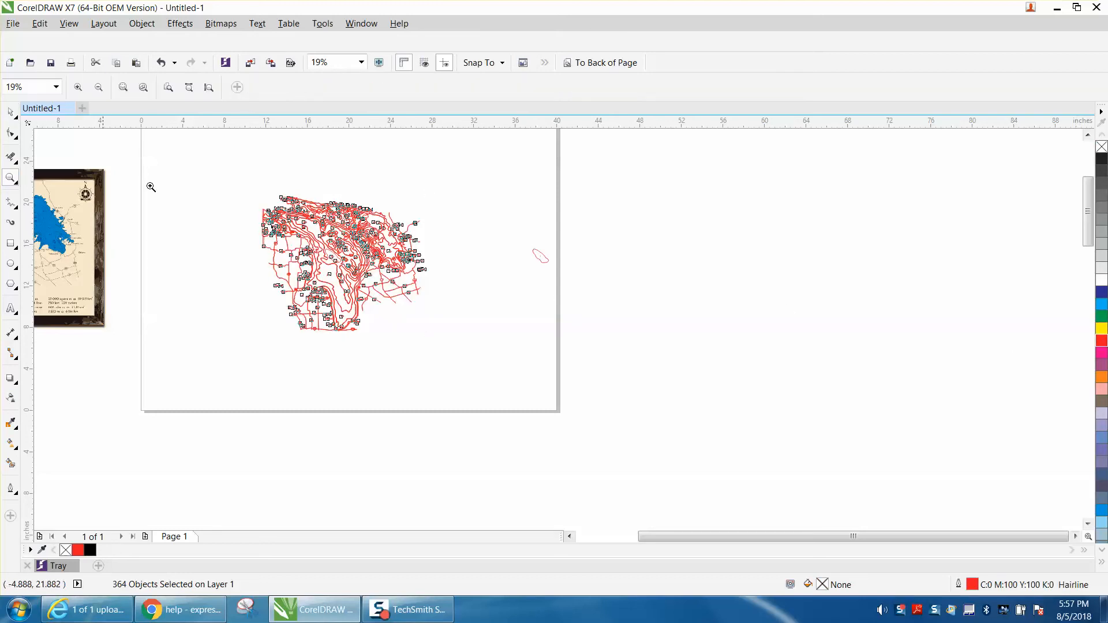
# Step: Select all objects of the traced lake map and check which grouping commands are available for them
pyautogui.moveTo(232, 184); pyautogui.dragTo(627, 348)
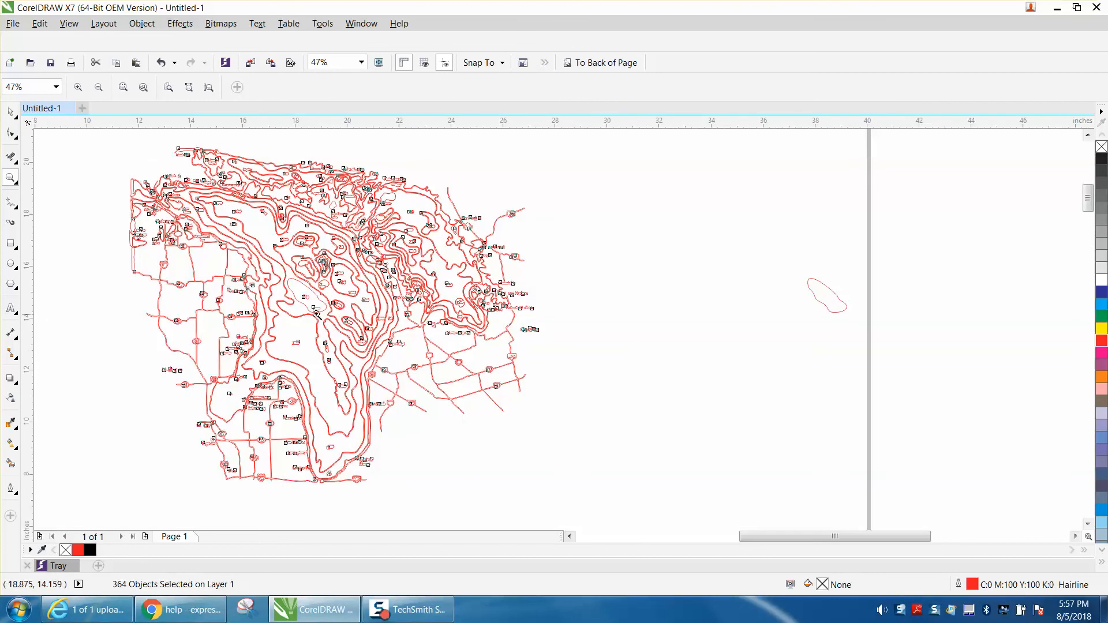
pyautogui.click(11, 112)
pyautogui.moveTo(109, 144); pyautogui.dragTo(611, 486)
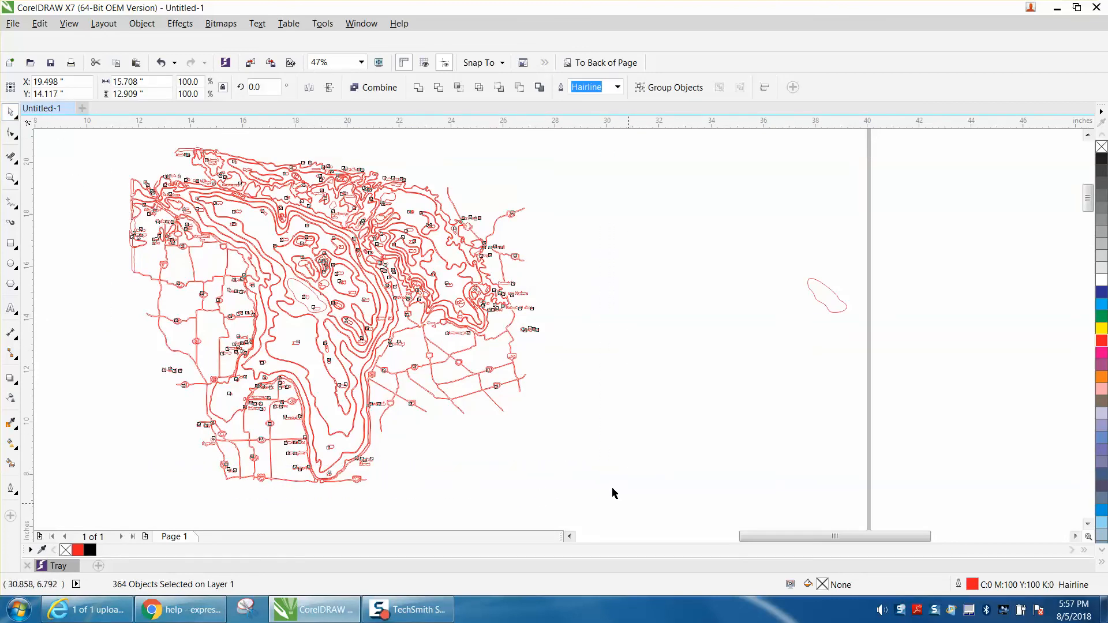
pyautogui.click(142, 24)
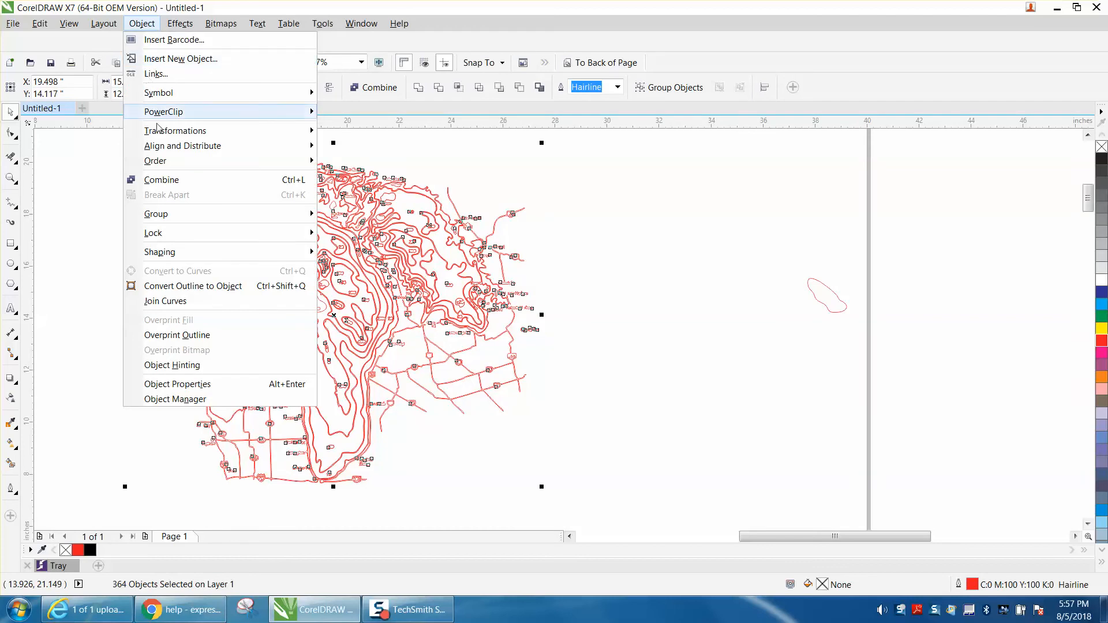
pyautogui.moveTo(179, 220)
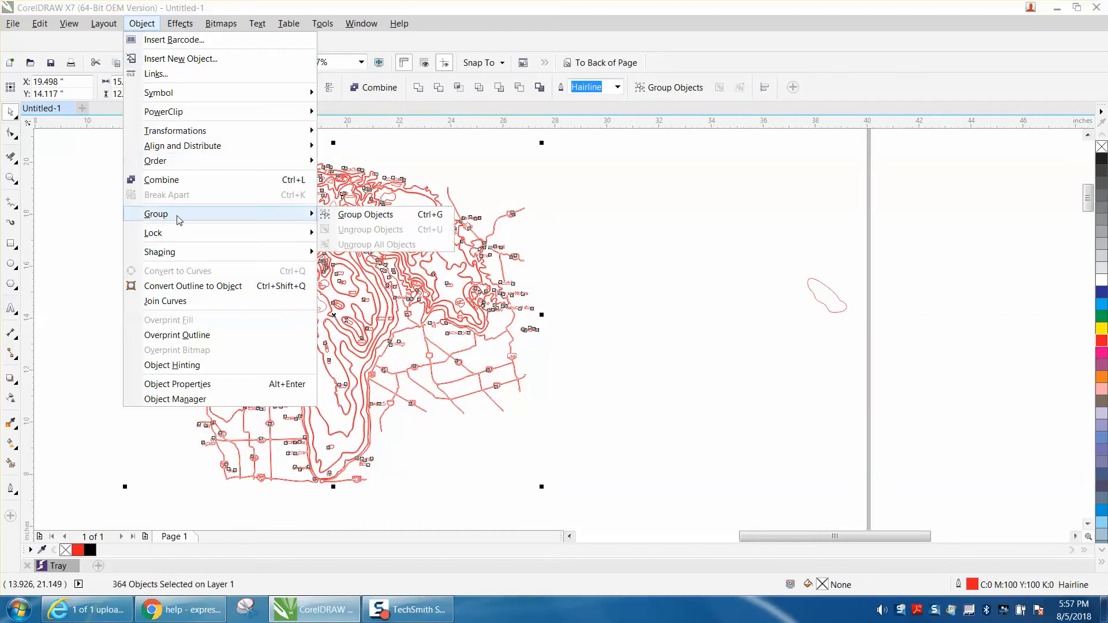
pyautogui.click(632, 212)
pyautogui.click(563, 295)
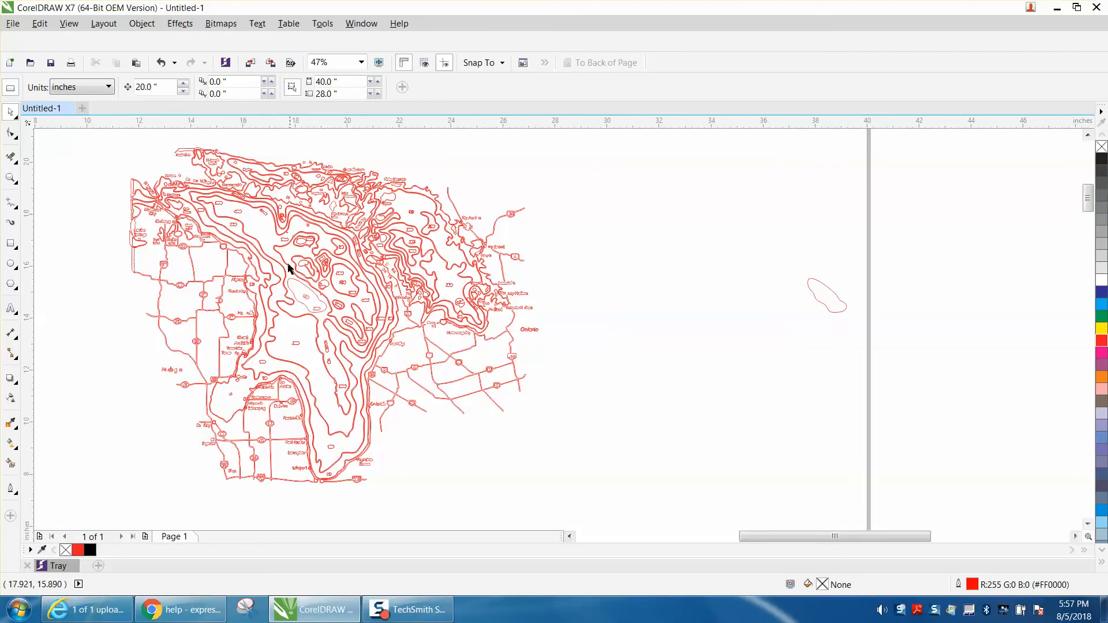
# Step: Nudge the inner depth contour of the lake 20 inches to the right, over the separated small central outline
pyautogui.click(269, 250)
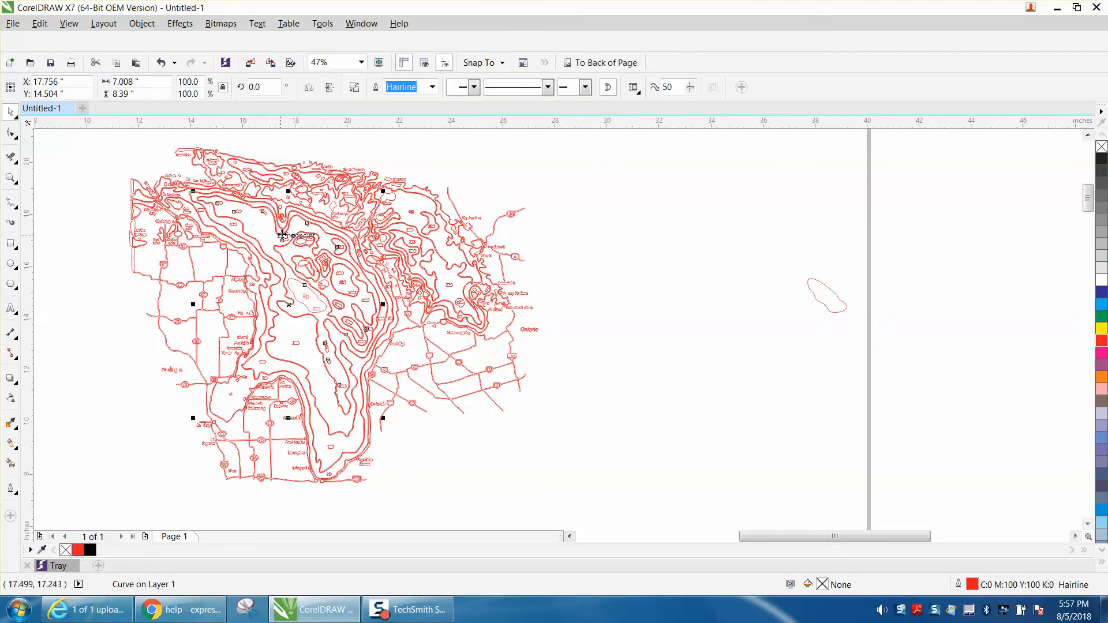
pyautogui.press('Right')
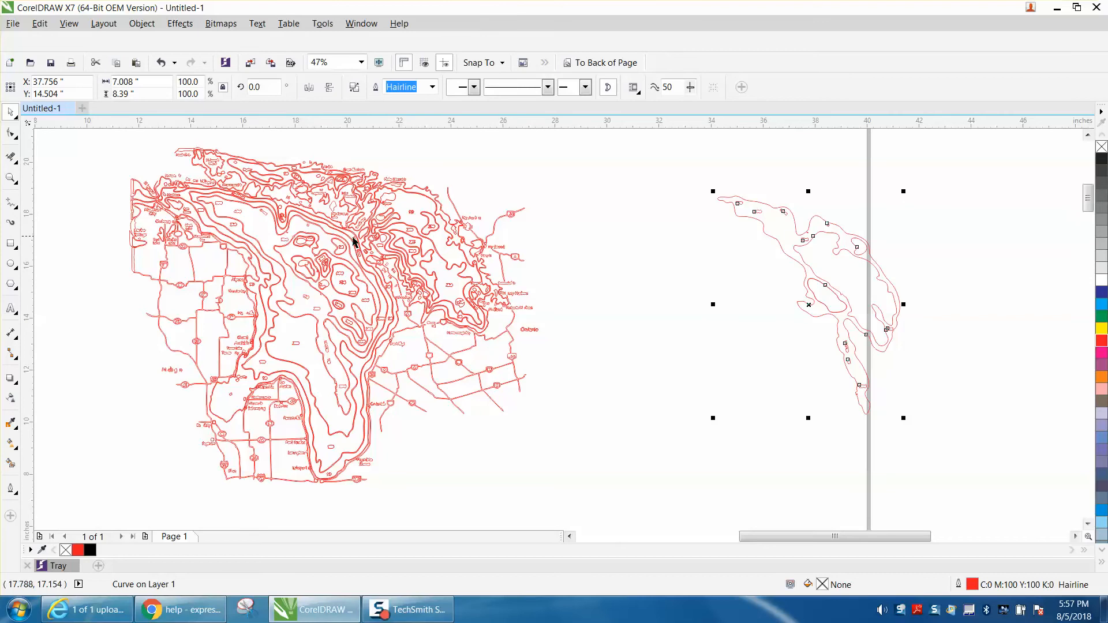
pyautogui.click(11, 178)
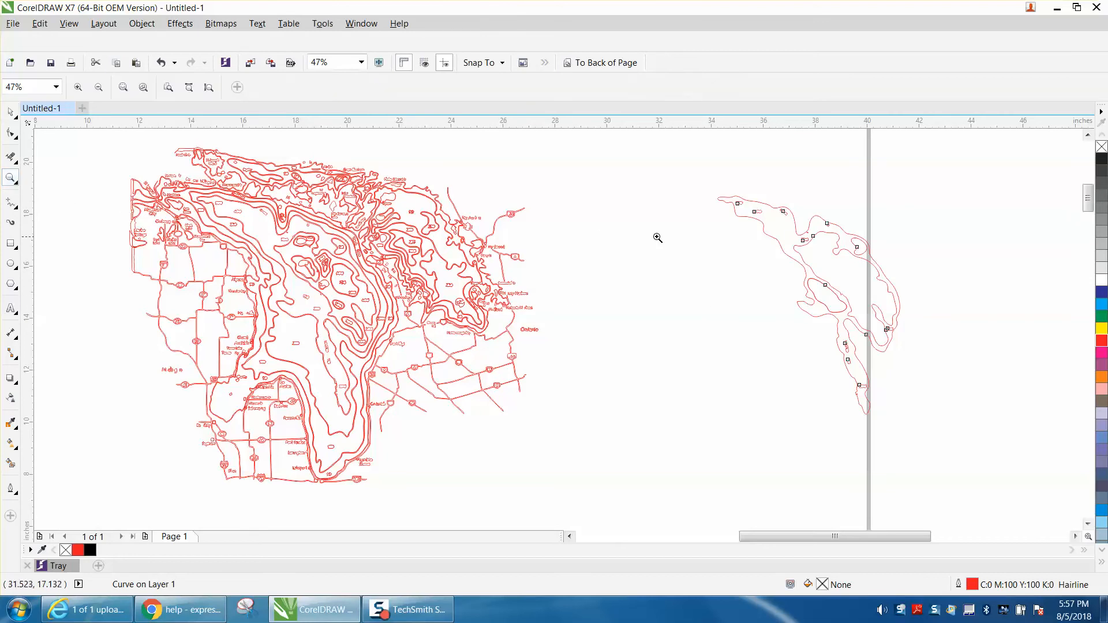
pyautogui.moveTo(778, 253); pyautogui.dragTo(957, 411)
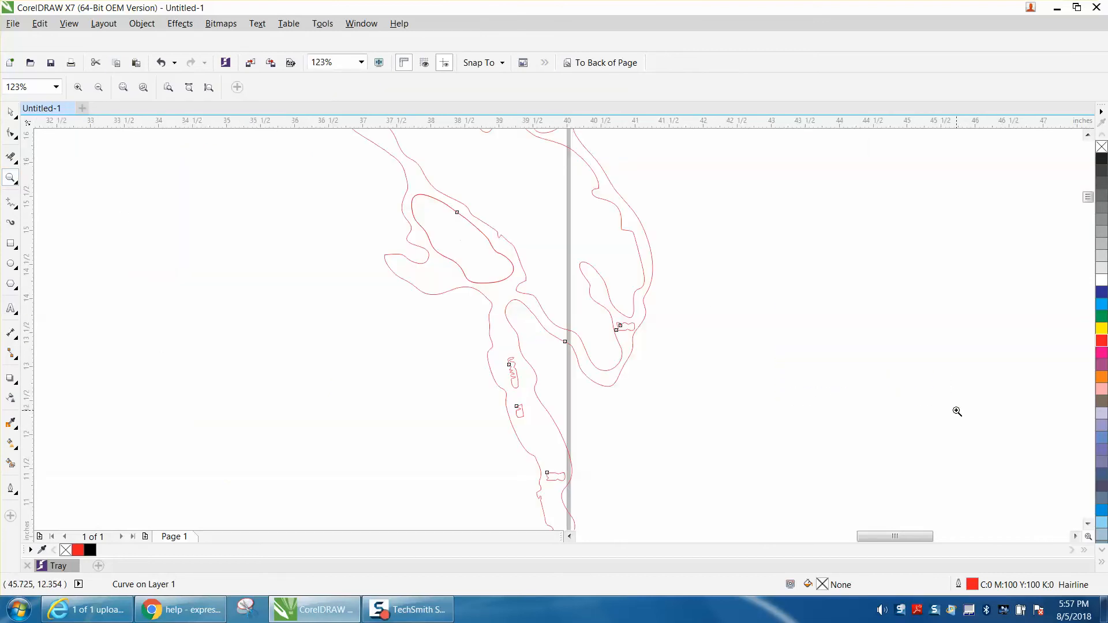
pyautogui.click(11, 112)
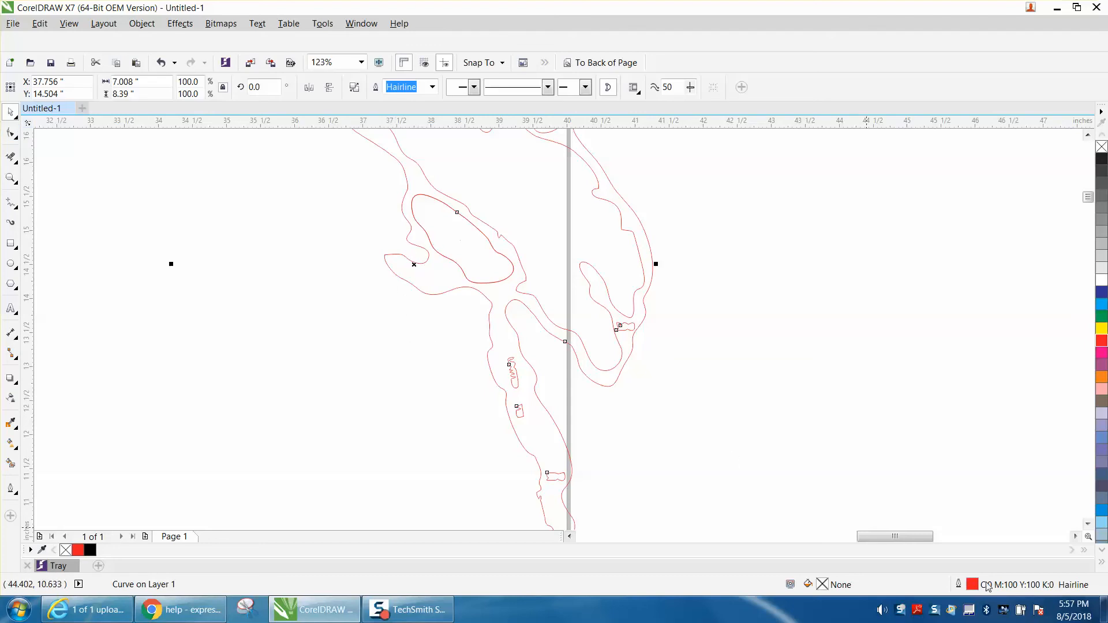
pyautogui.click(991, 537)
pyautogui.scroll(-3, 577, 292)
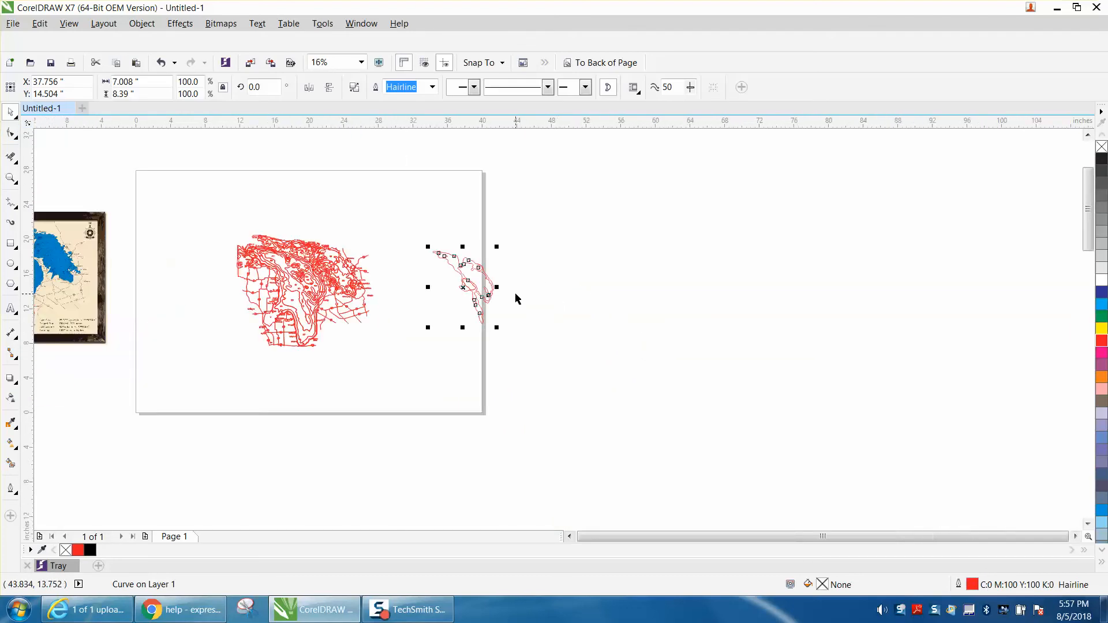
# Step: Try nudging the separated depth contour another 20 inches to the right, select the small outline left behind, and undo the nudge
pyautogui.click(11, 177)
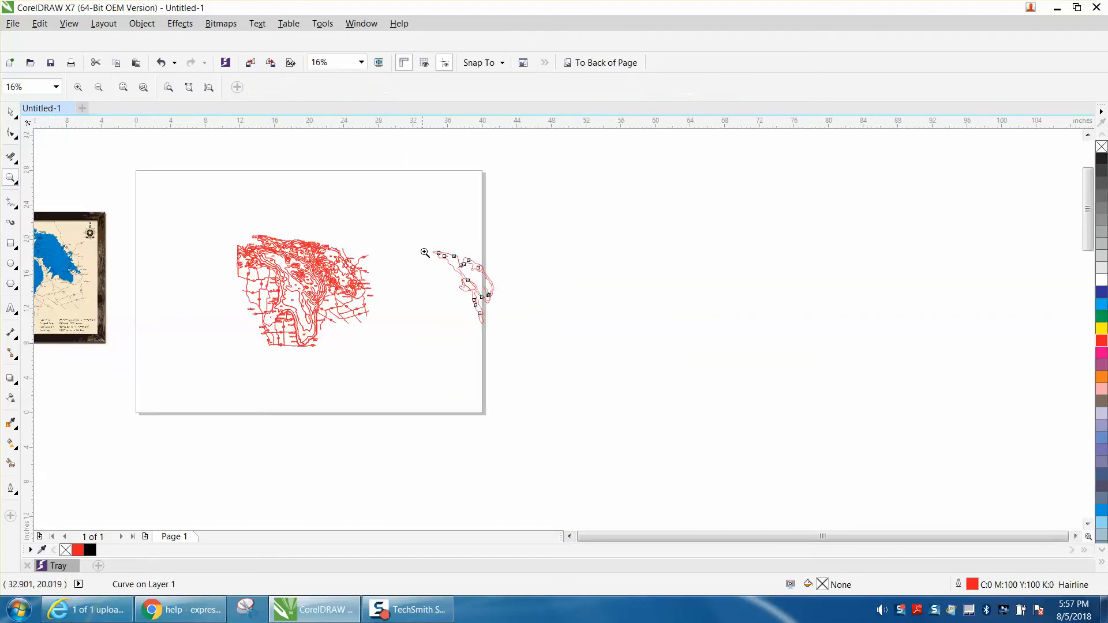
pyautogui.moveTo(422, 243); pyautogui.dragTo(559, 335)
pyautogui.click(10, 112)
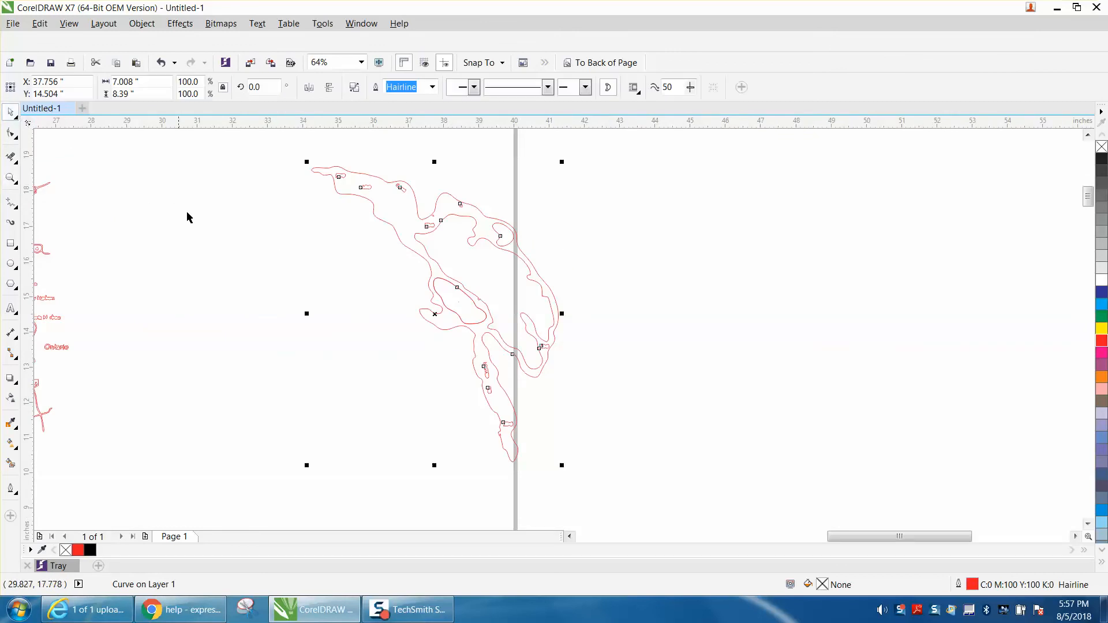
pyautogui.click(187, 212)
pyautogui.click(456, 289)
pyautogui.press('Right')
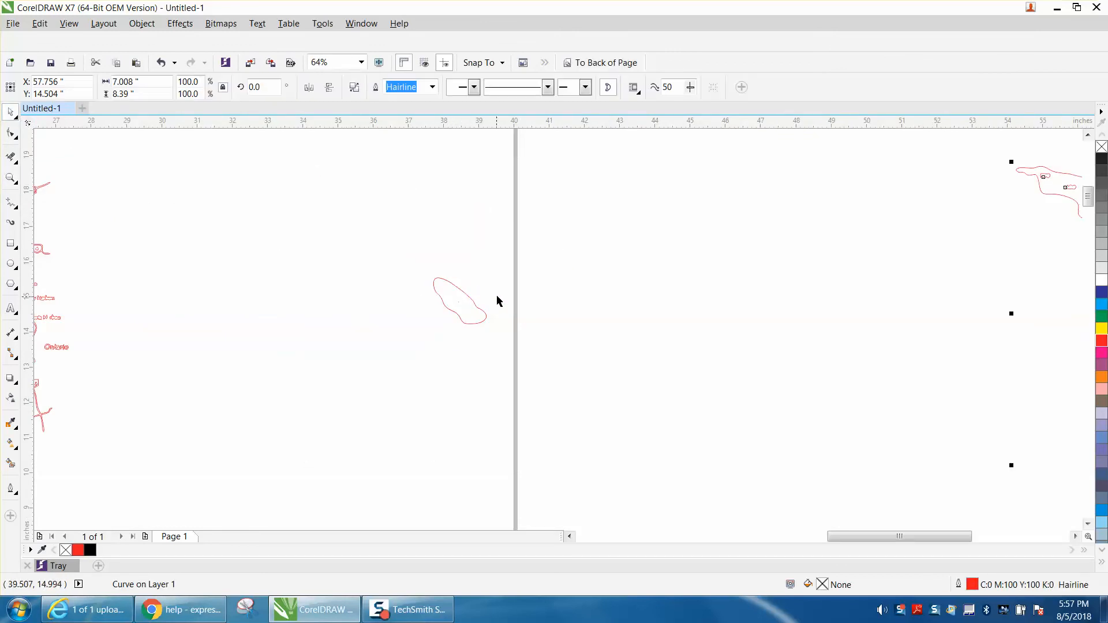
pyautogui.click(475, 300)
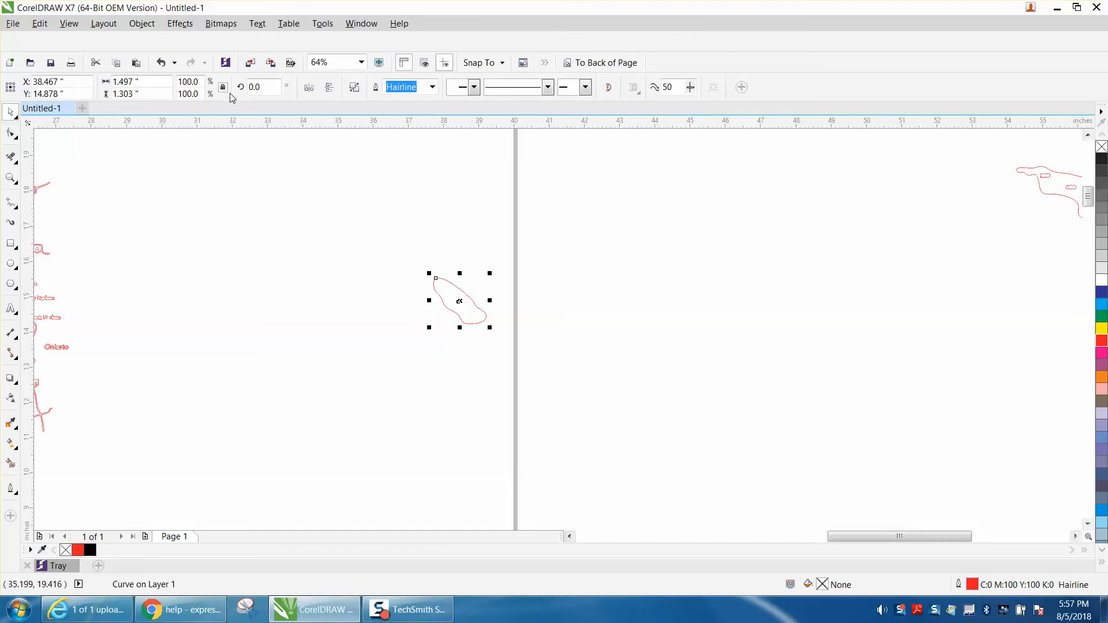
pyautogui.click(162, 64)
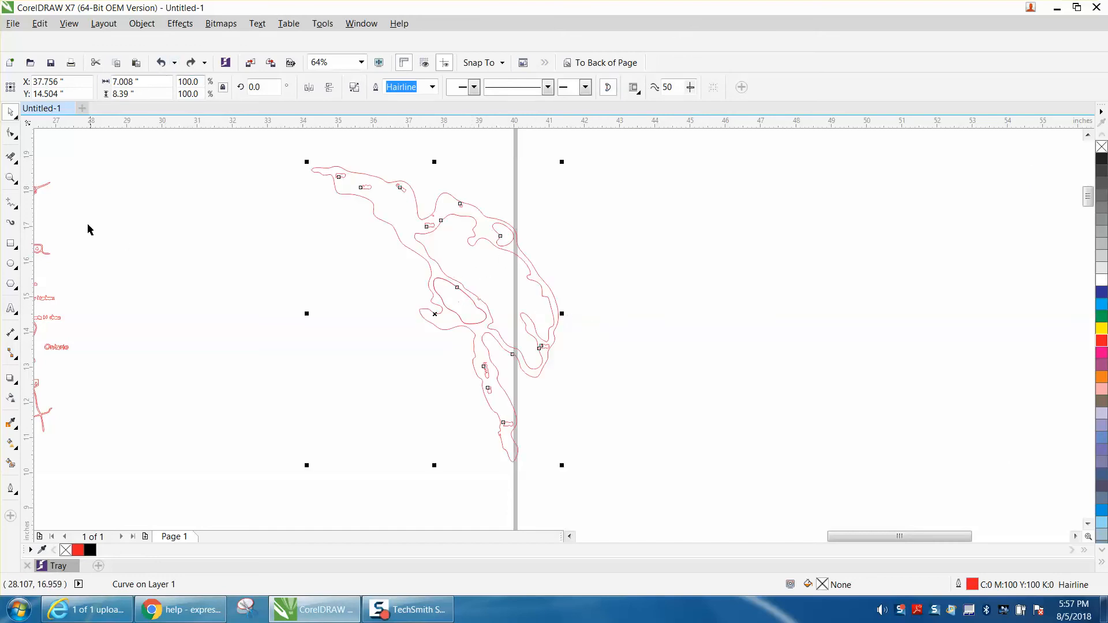
# Step: Delete the small label outlines inside the upper part of the separated depth contour with the Virtual Segment Delete tool
pyautogui.click(10, 178)
pyautogui.moveTo(314, 167); pyautogui.dragTo(511, 242)
pyautogui.scroll(2, 40, 161)
pyautogui.click(15, 161)
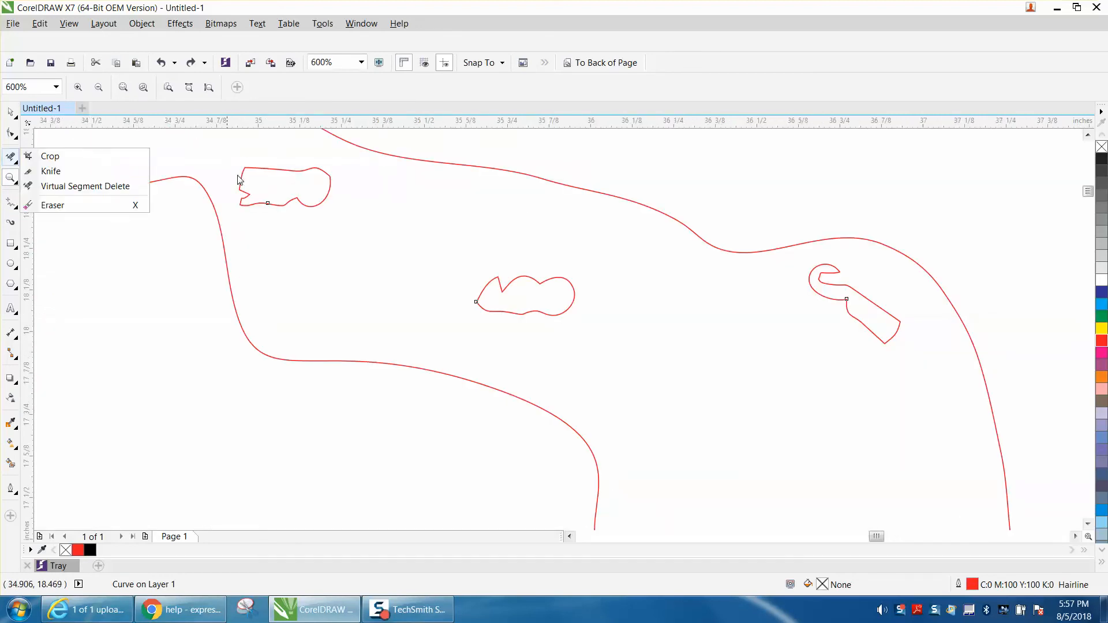
pyautogui.click(35, 171)
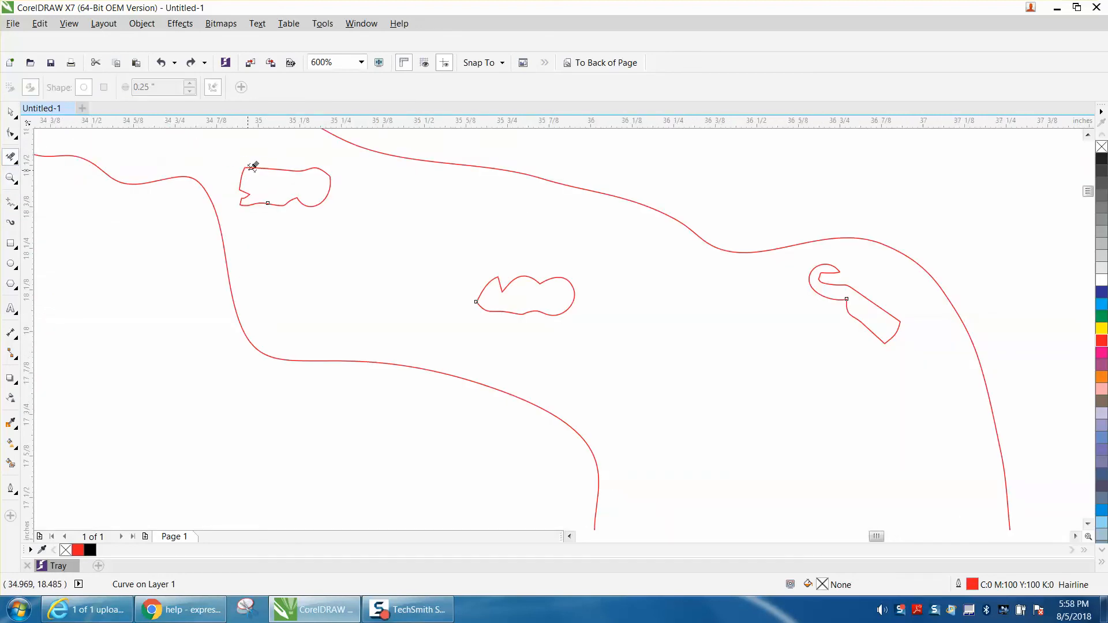
pyautogui.click(253, 167)
pyautogui.click(542, 276)
pyautogui.click(831, 290)
pyautogui.scroll(-4, 754, 277)
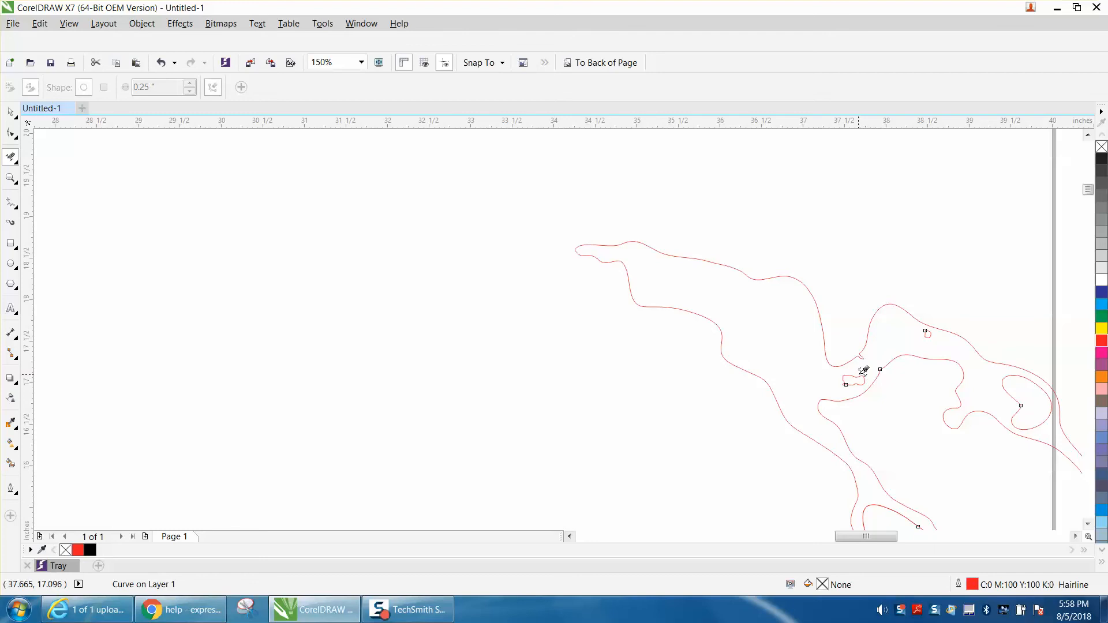
pyautogui.click(864, 376)
# Step: Delete the remaining label outlines in the lower part of the separated depth contour, including the one near its southern tip
pyautogui.scroll(-2, 887, 393)
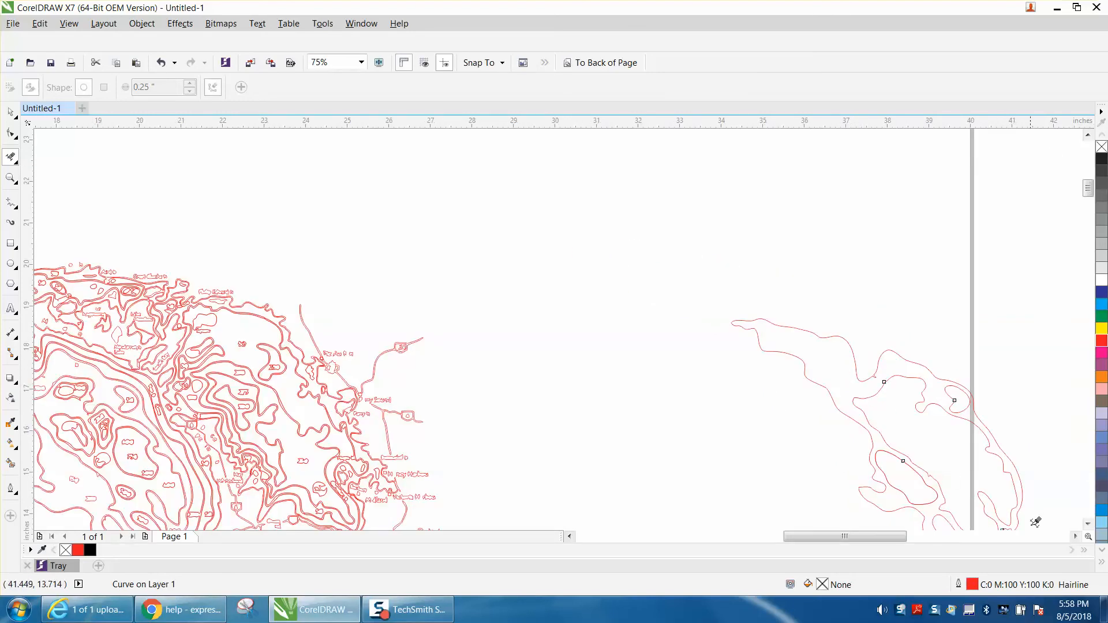
pyautogui.click(1088, 524)
pyautogui.click(1087, 523)
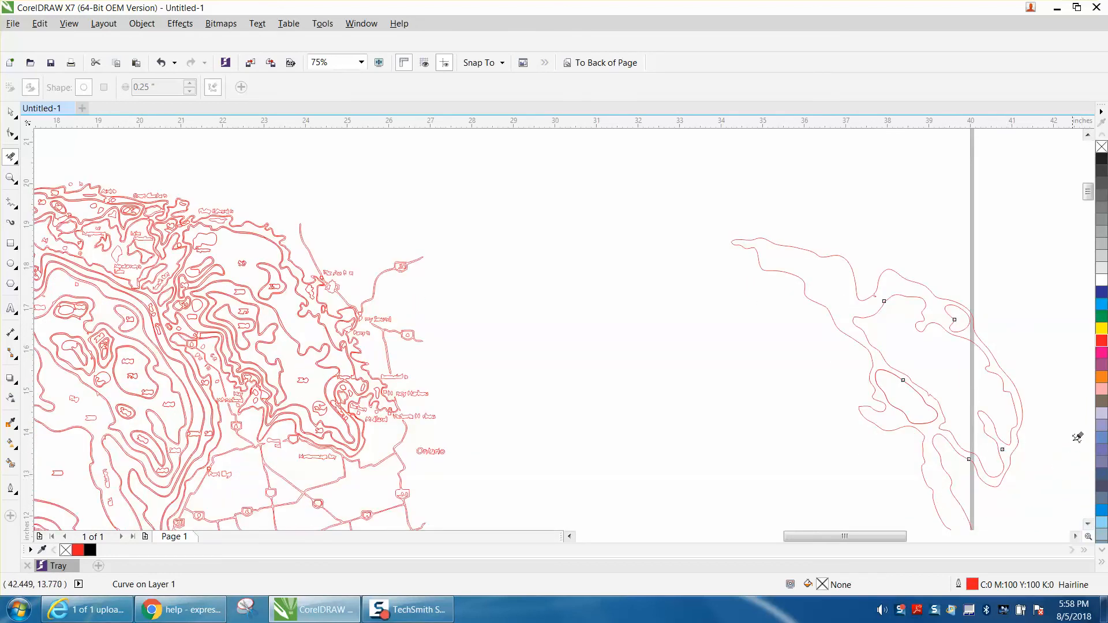
pyautogui.click(1086, 526)
pyautogui.click(1086, 526)
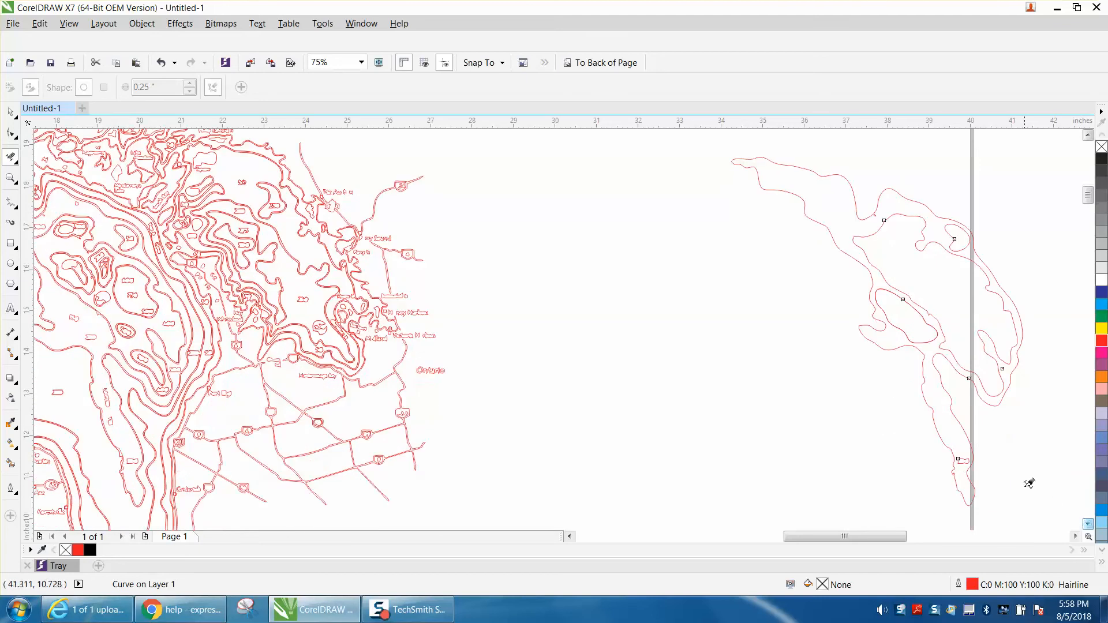
pyautogui.click(967, 451)
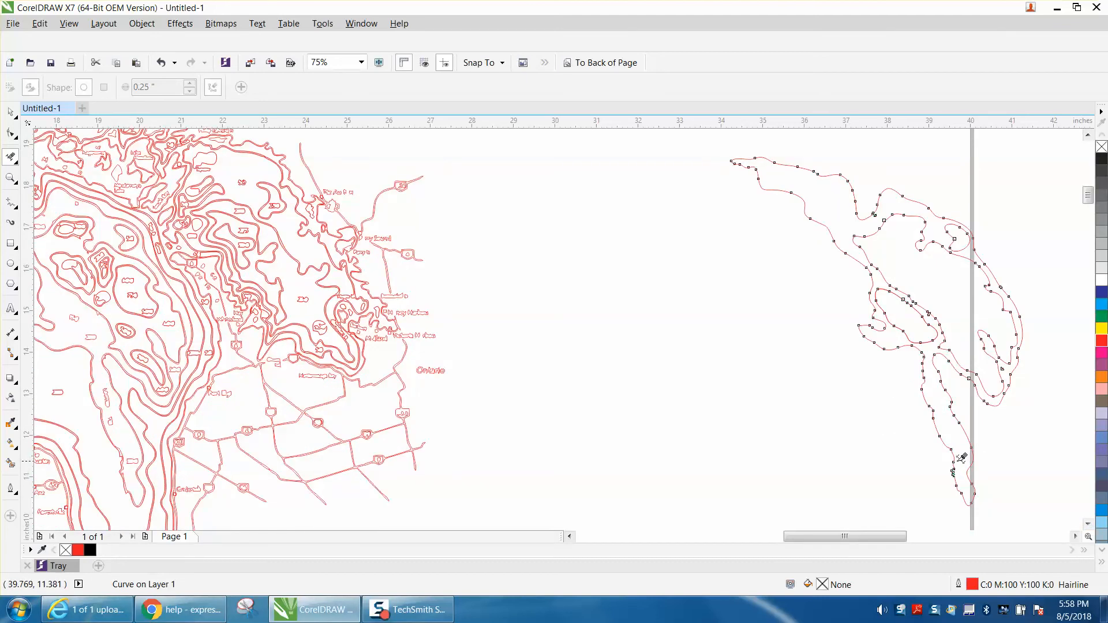
# Step: Select the large lake outline in the traced map and nudge it 20 inches to the right, around the separated depth contour
pyautogui.scroll(-2, 710, 408)
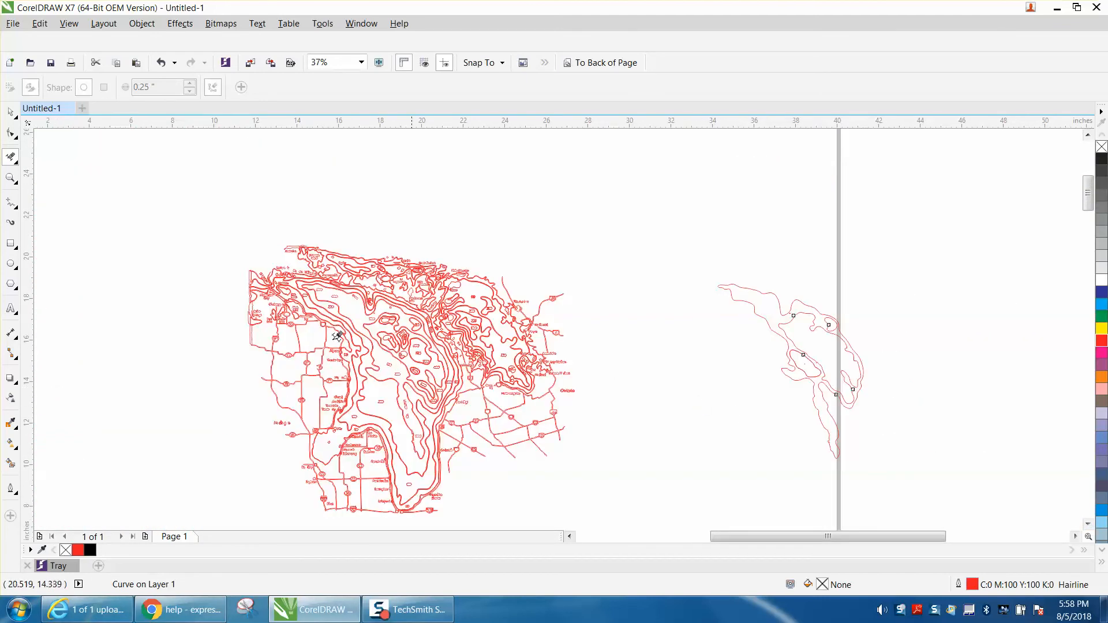
pyautogui.click(10, 179)
pyautogui.moveTo(250, 315); pyautogui.dragTo(608, 466)
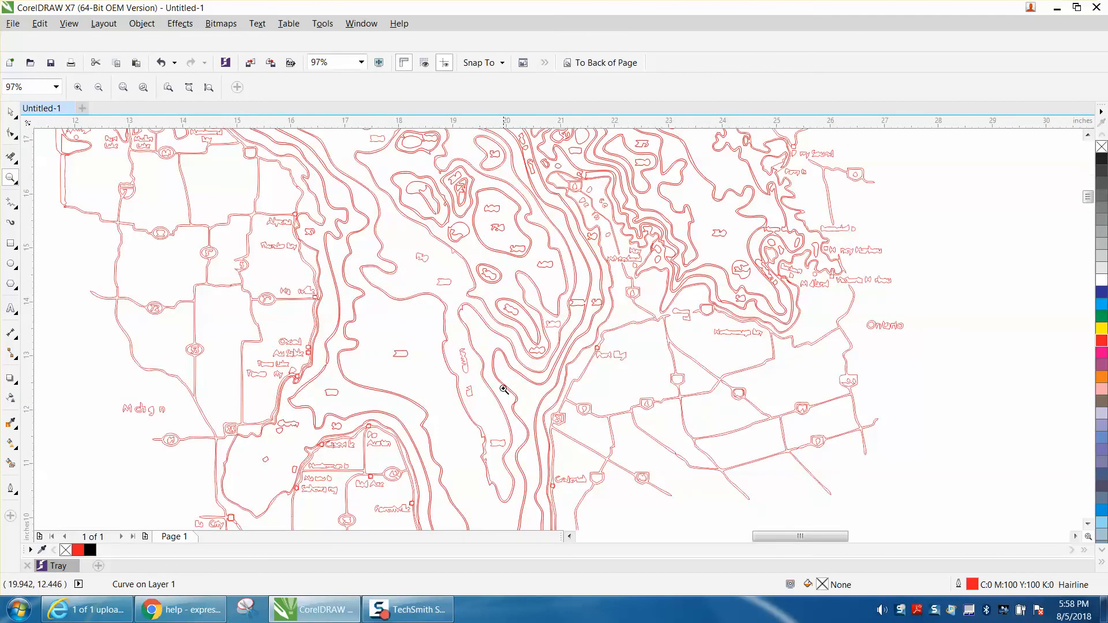
pyautogui.scroll(-2, 465, 404)
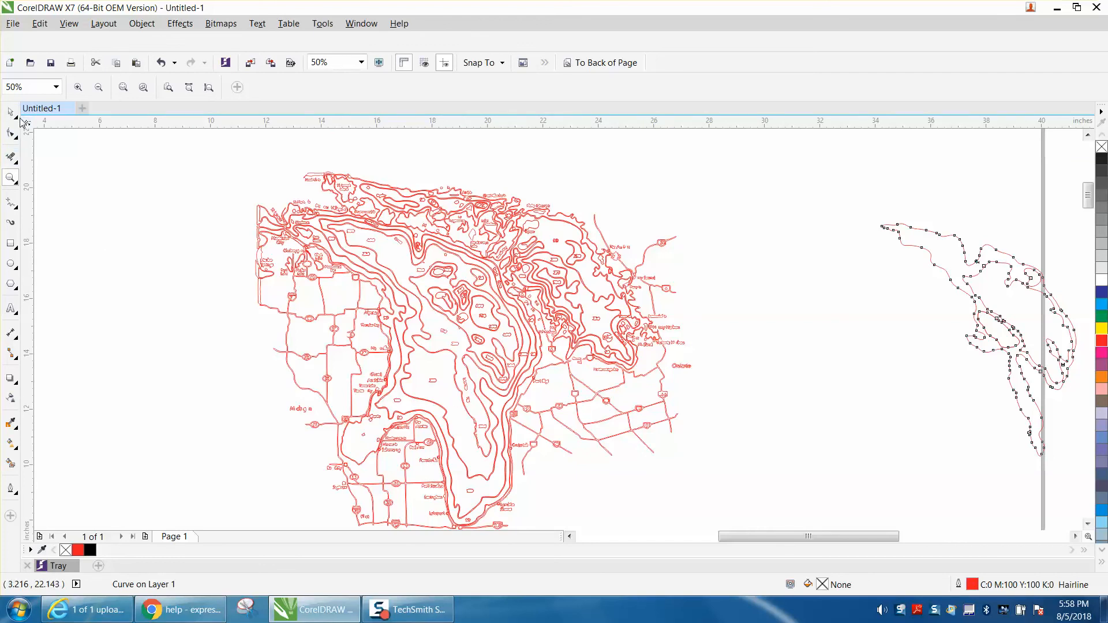
pyautogui.click(52, 171)
pyautogui.scroll(-2, 373, 346)
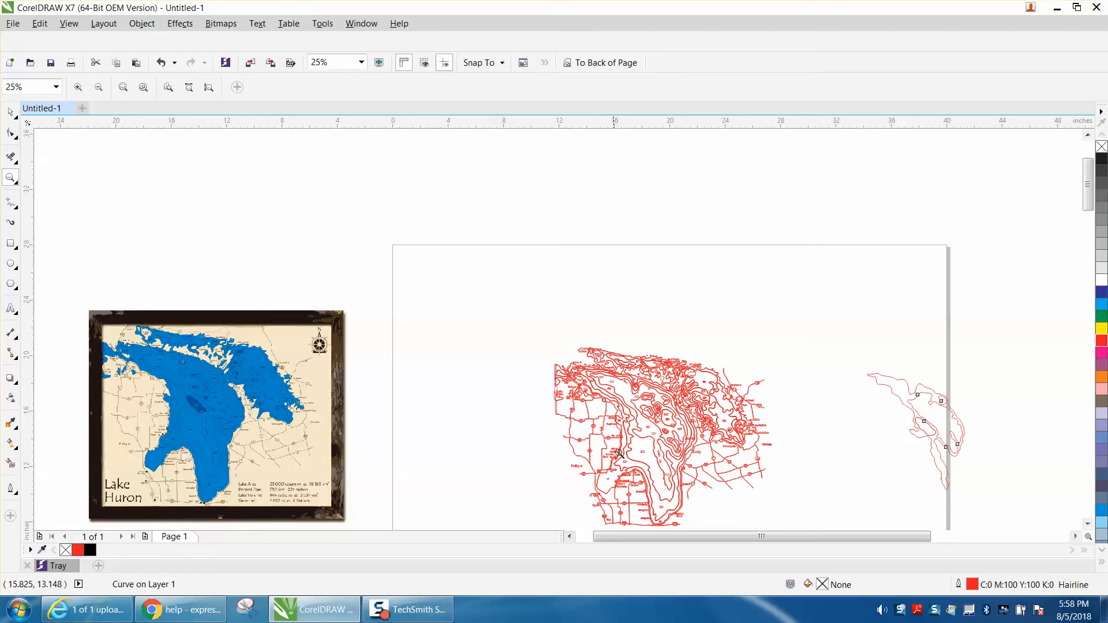
pyautogui.click(10, 112)
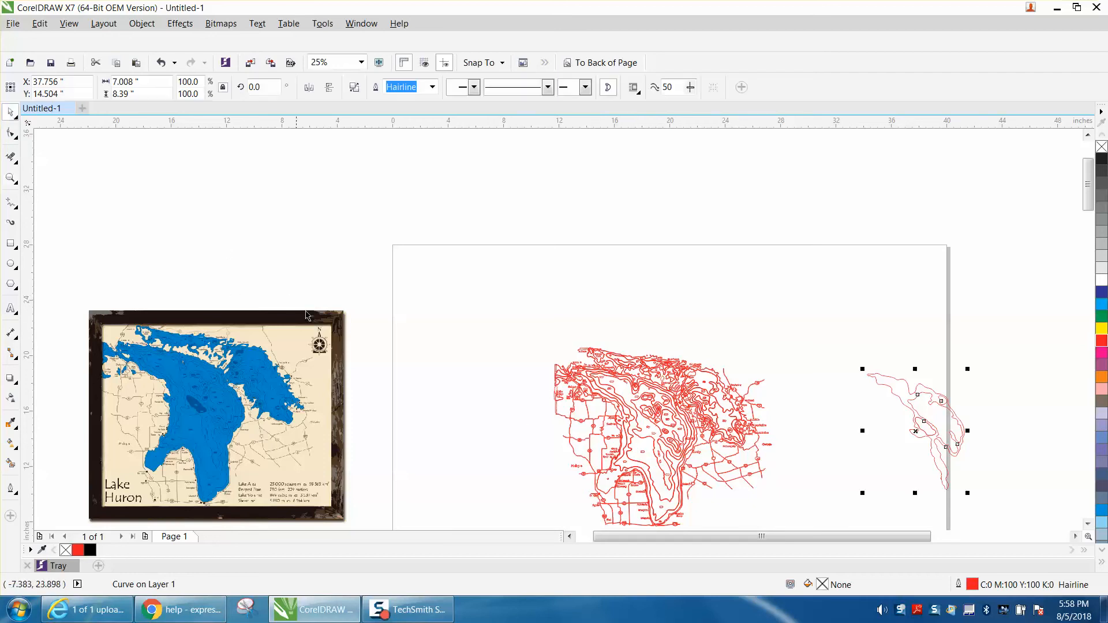
pyautogui.click(587, 420)
pyautogui.click(635, 441)
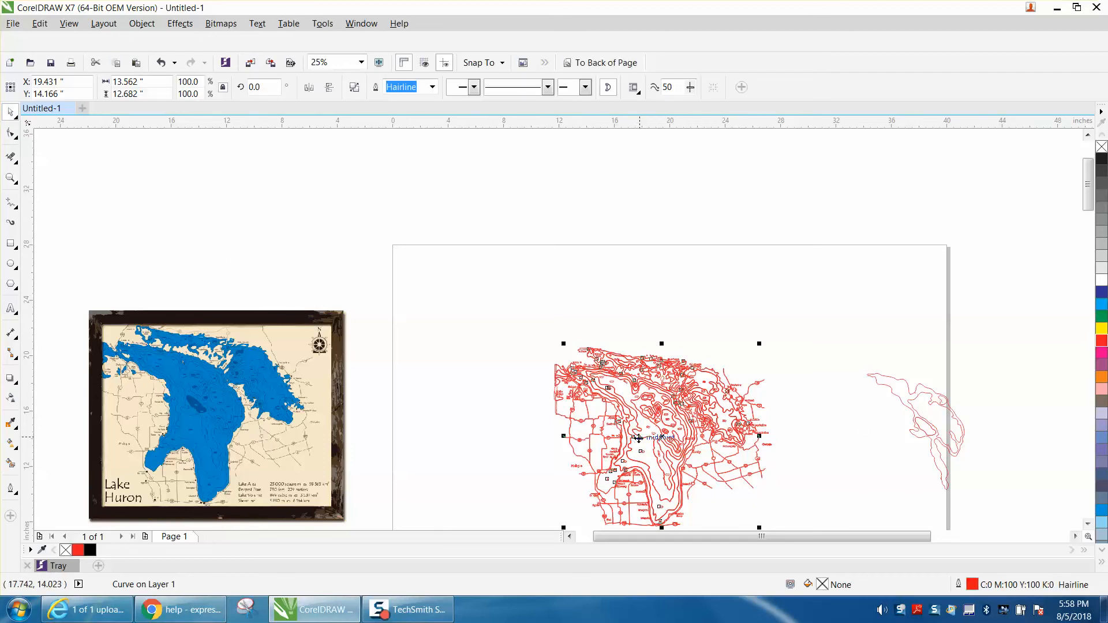
pyautogui.press('Right')
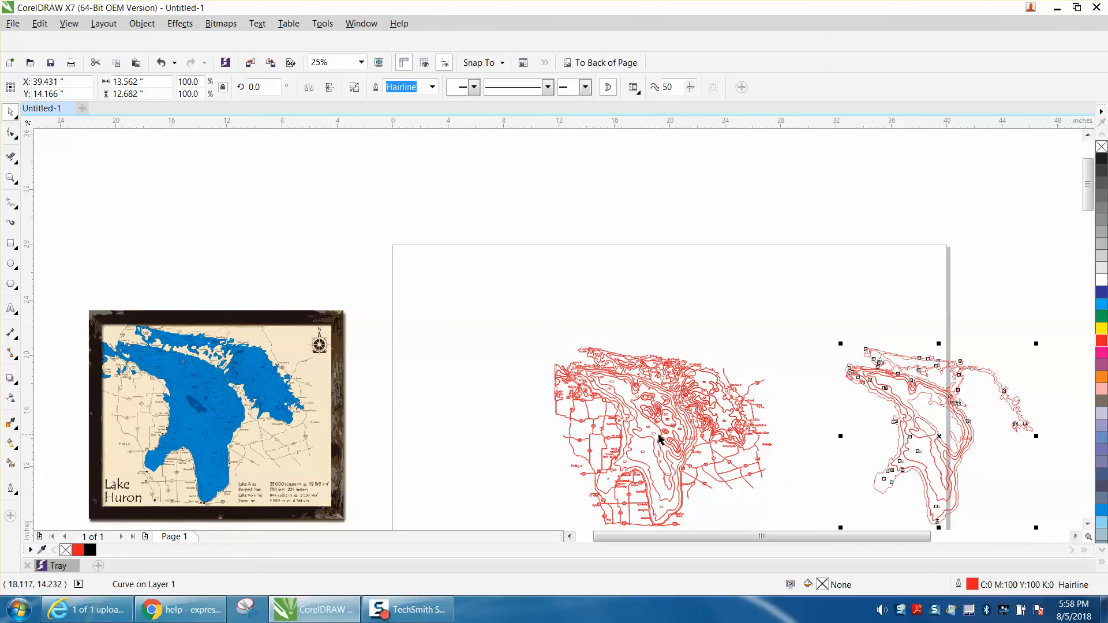
# Step: Nudge the cleaned depth contour and the small central outline each another 20 inches to the right, out of the large lake outline
pyautogui.click(10, 178)
pyautogui.moveTo(821, 335); pyautogui.dragTo(1071, 525)
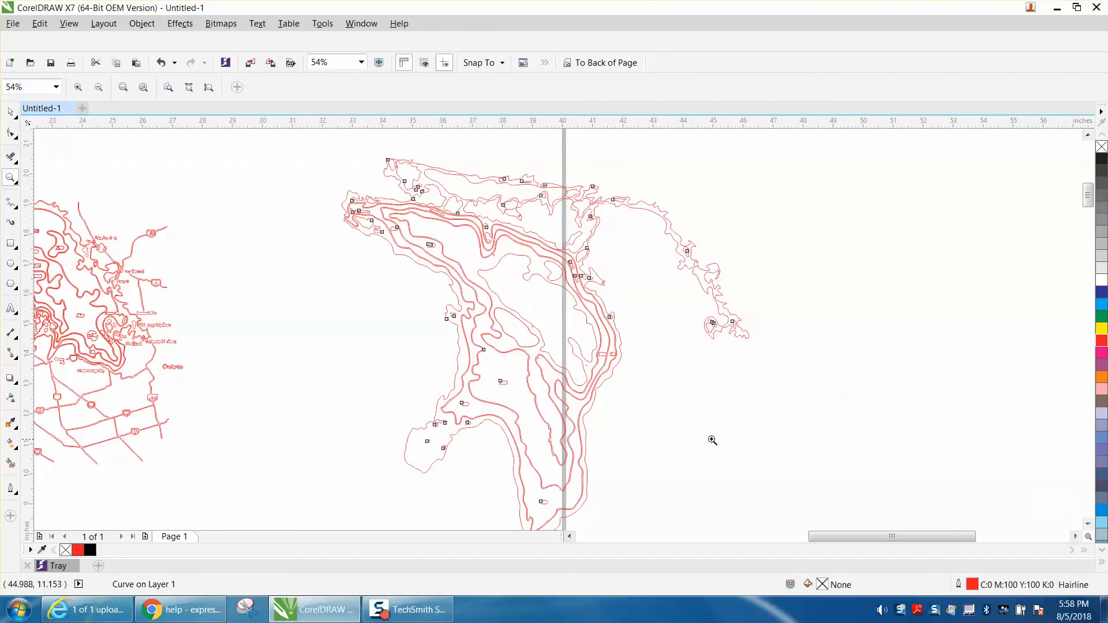
pyautogui.click(11, 112)
pyautogui.click(341, 246)
pyautogui.click(535, 275)
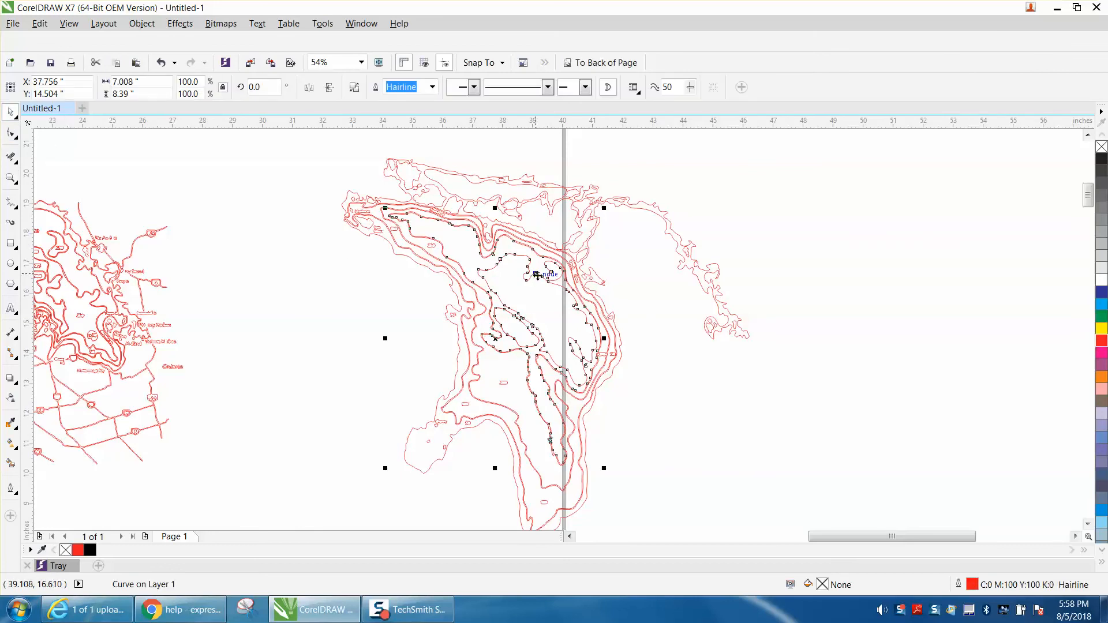
pyautogui.hotkey('shift', 'Right')
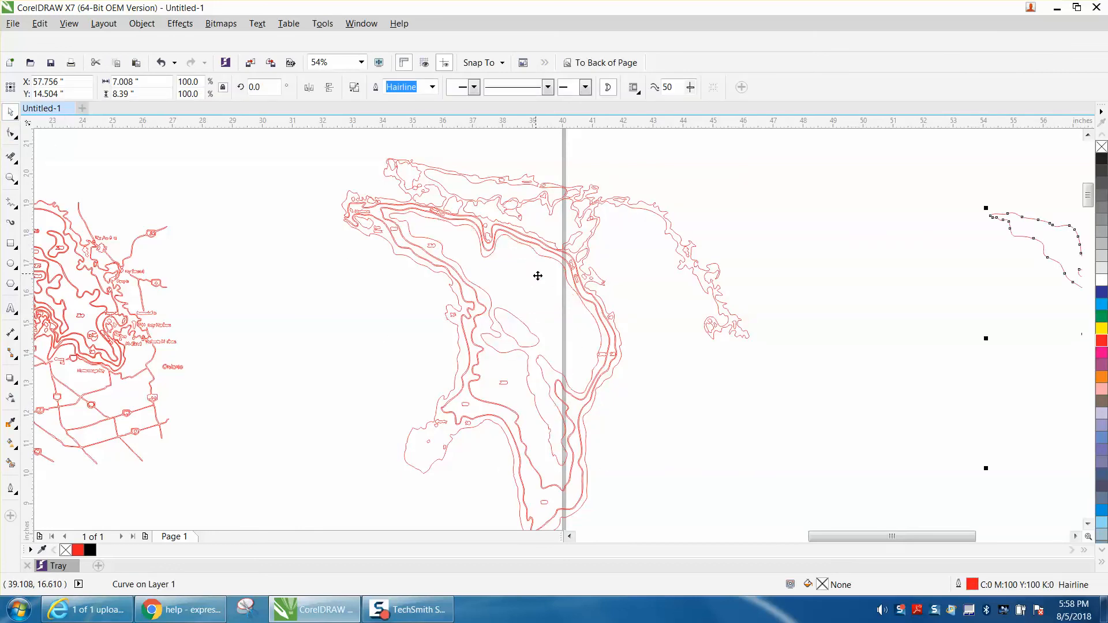
pyautogui.click(530, 338)
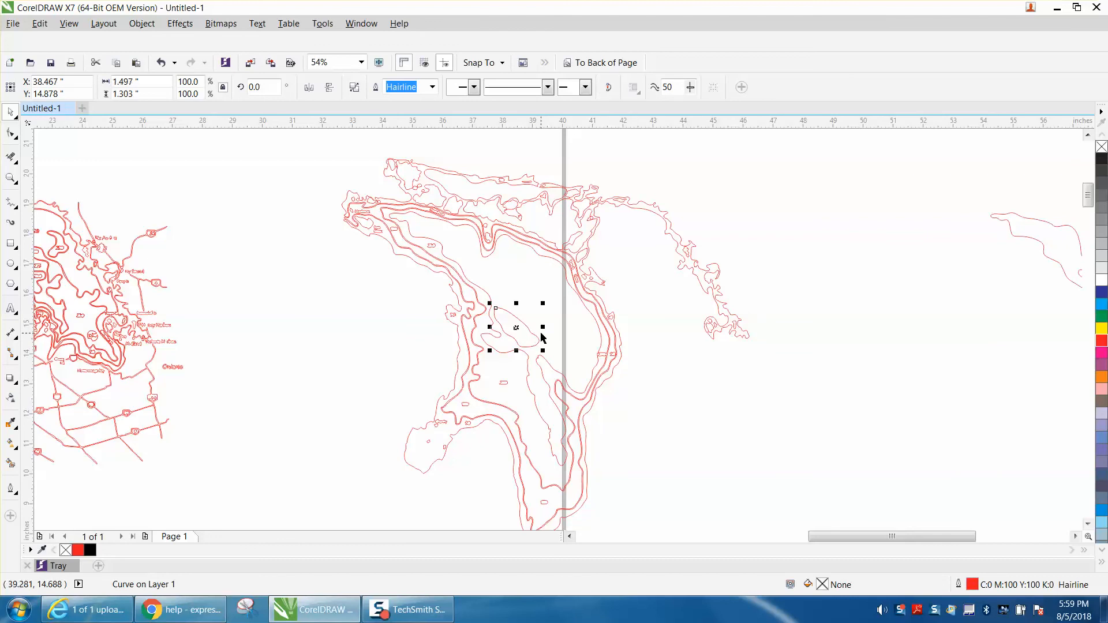
pyautogui.hotkey('shift', 'Right')
pyautogui.scroll(-2, 603, 346)
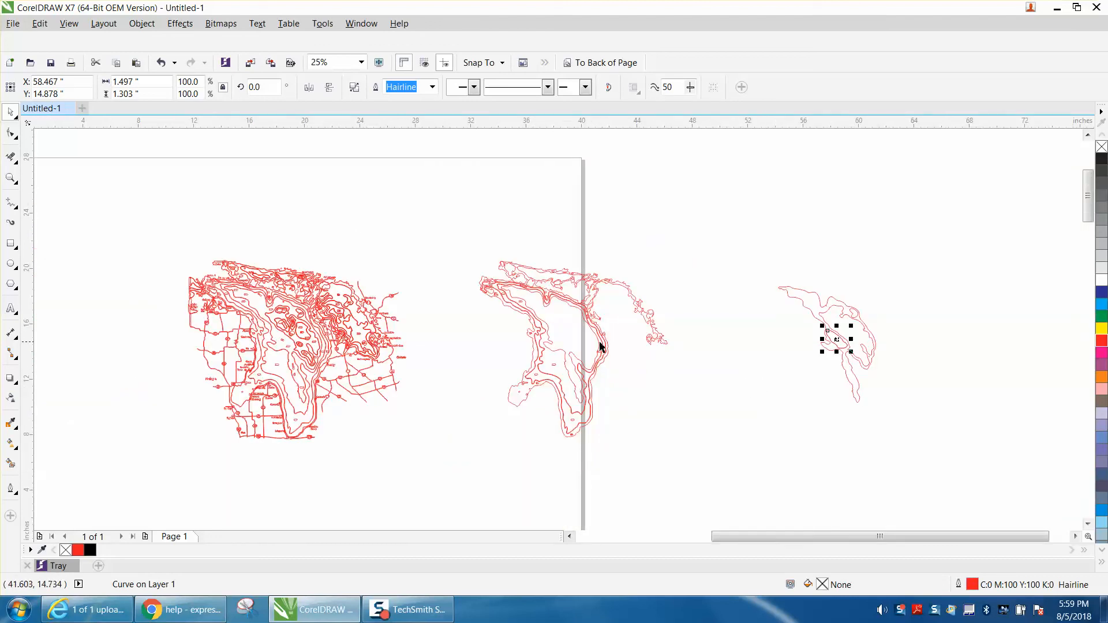
# Step: Break the large lake outline curve apart and nudge its outer shoreline 20 inches to the right
pyautogui.click(565, 352)
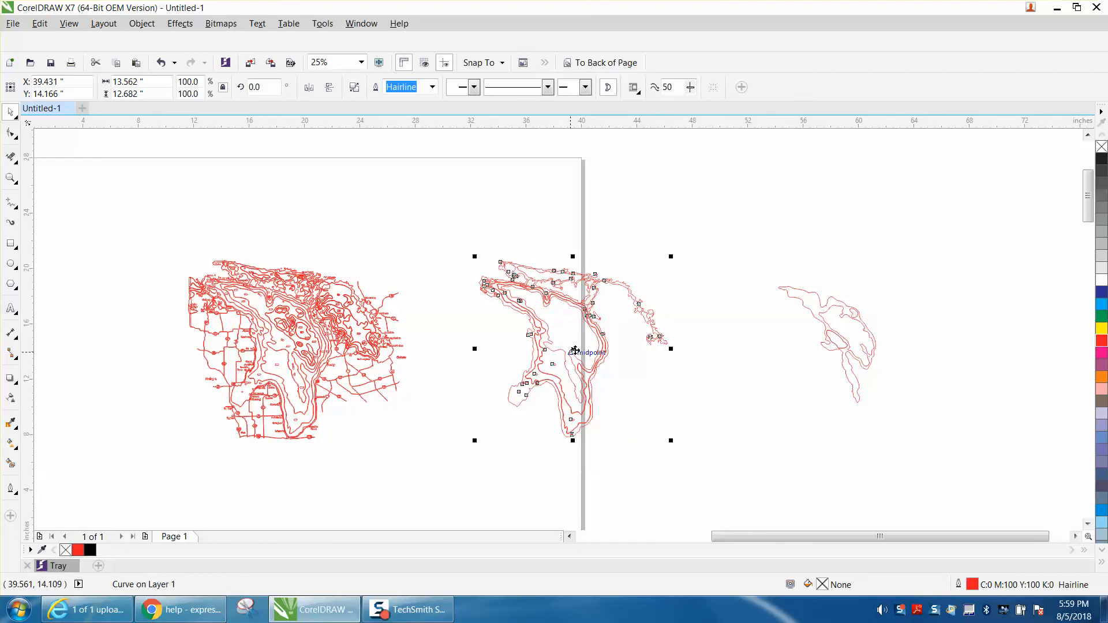
pyautogui.click(149, 26)
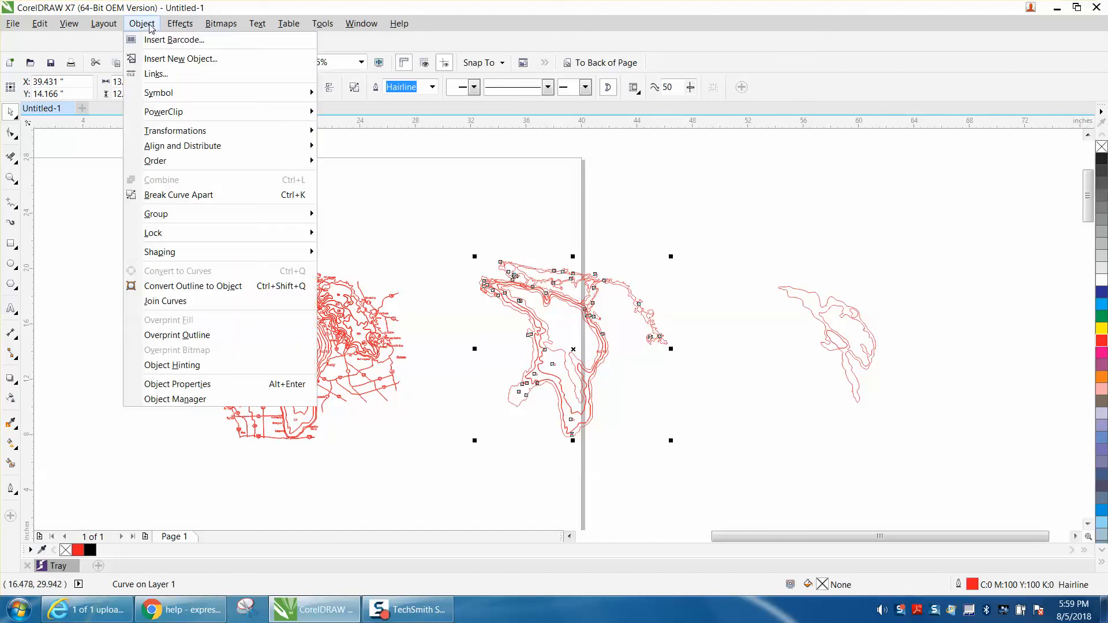
pyautogui.click(185, 195)
pyautogui.click(371, 196)
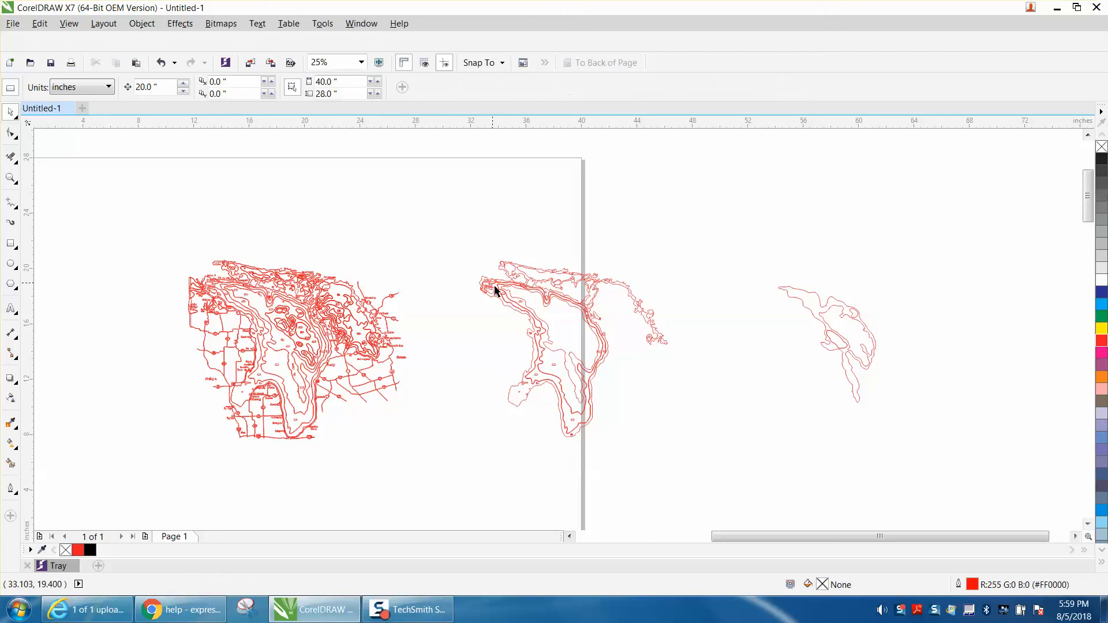
pyautogui.click(565, 323)
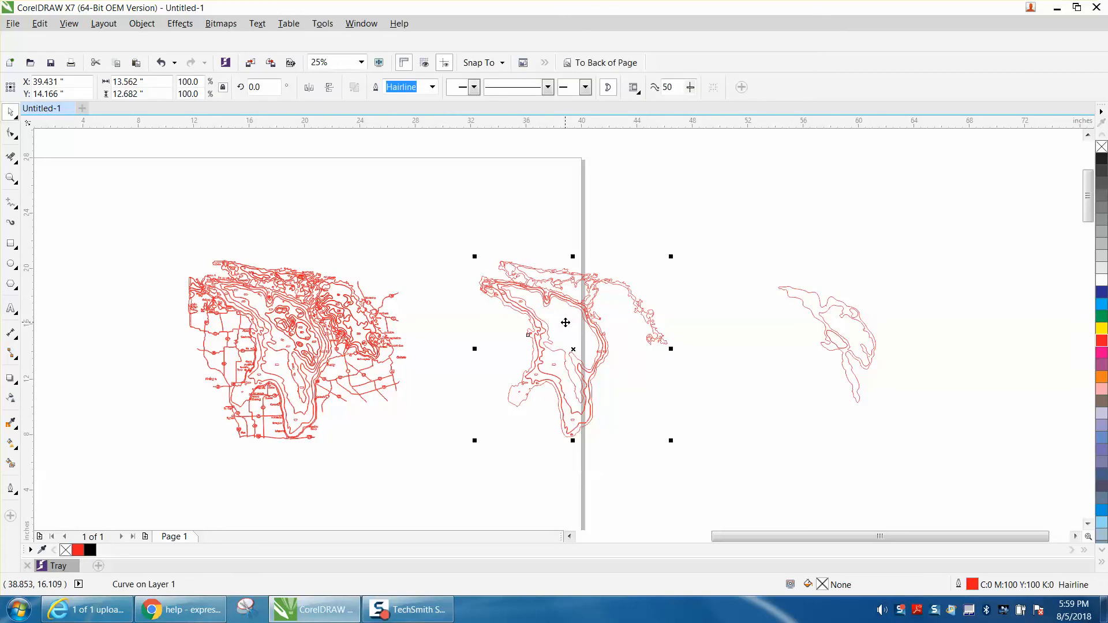
pyautogui.press('Right')
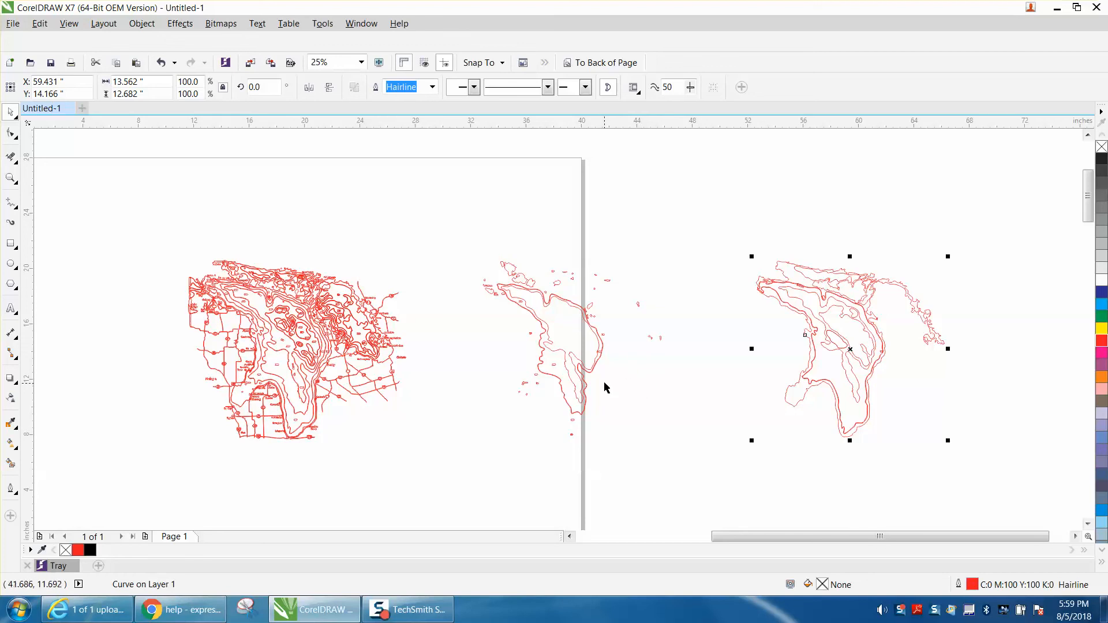
# Step: Nudge the remaining inner contour 20 inches to the right and delete all the small leftover outlines from its former location
pyautogui.click(613, 402)
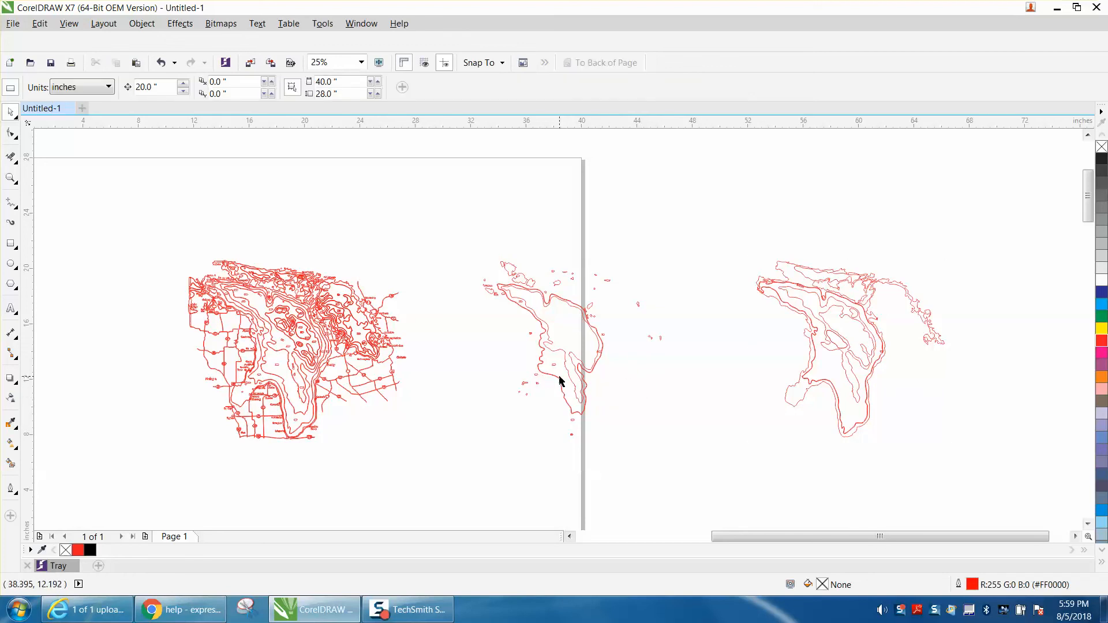
pyautogui.click(559, 378)
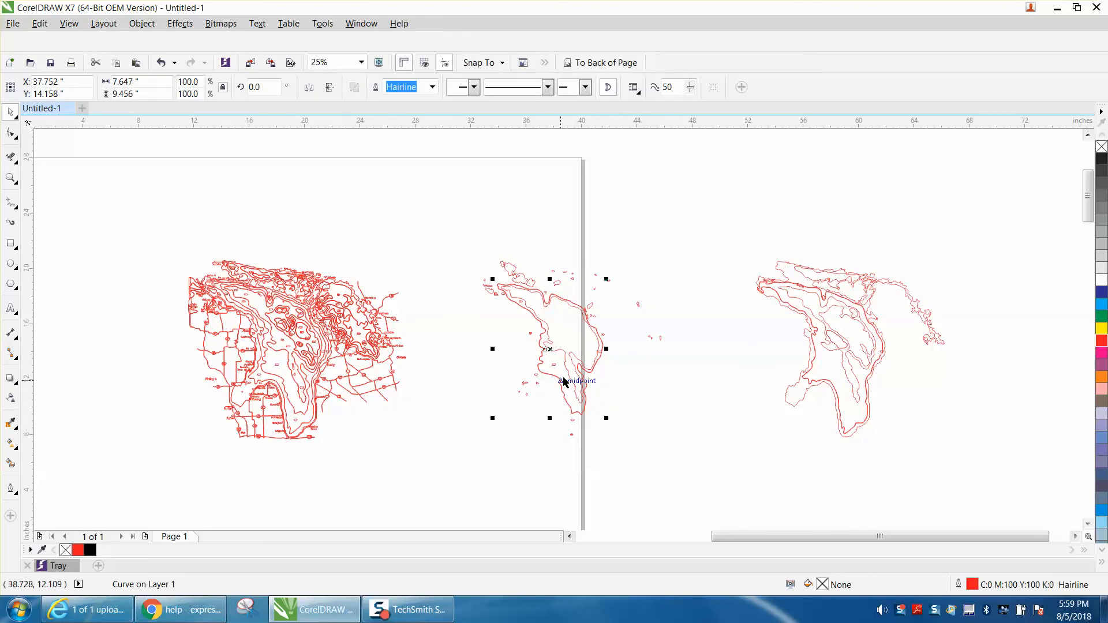
pyautogui.press('Right')
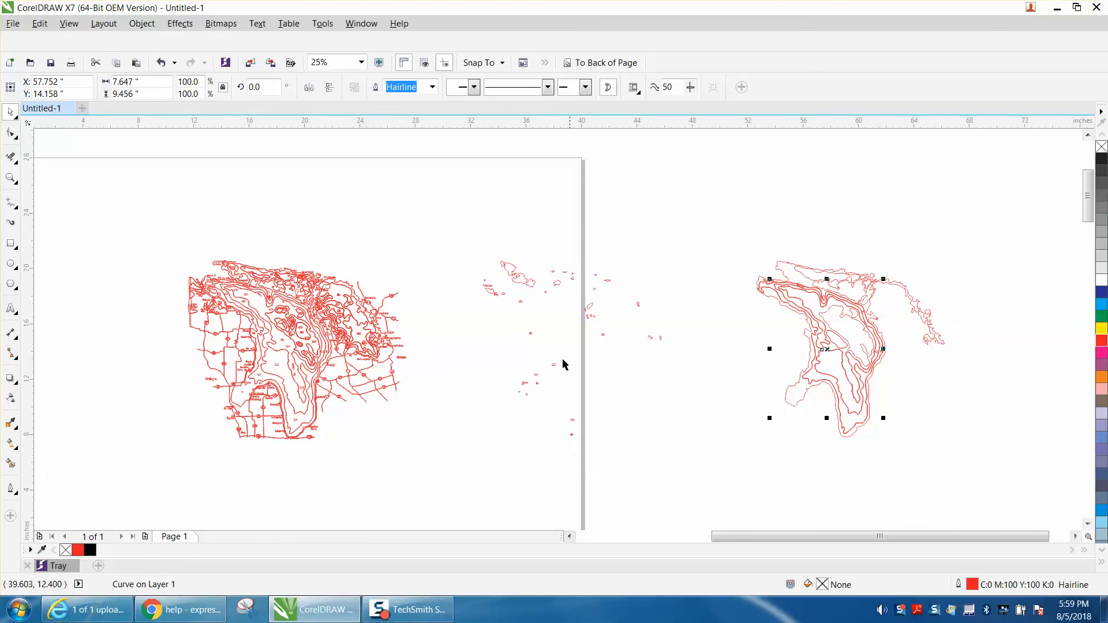
pyautogui.moveTo(474, 232); pyautogui.dragTo(711, 461)
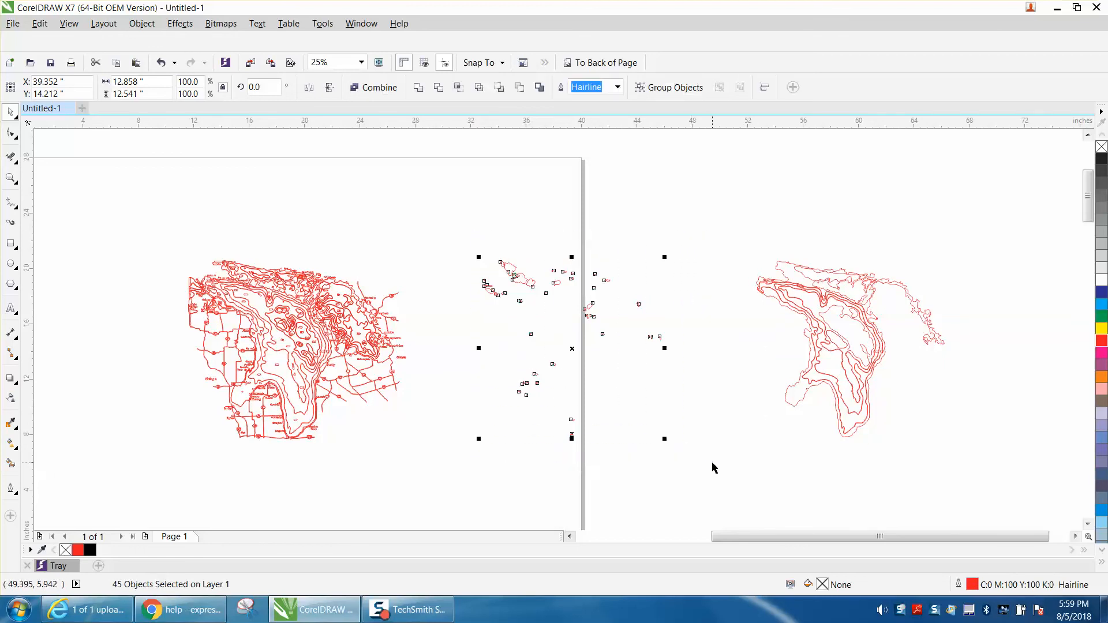
pyautogui.press('Delete')
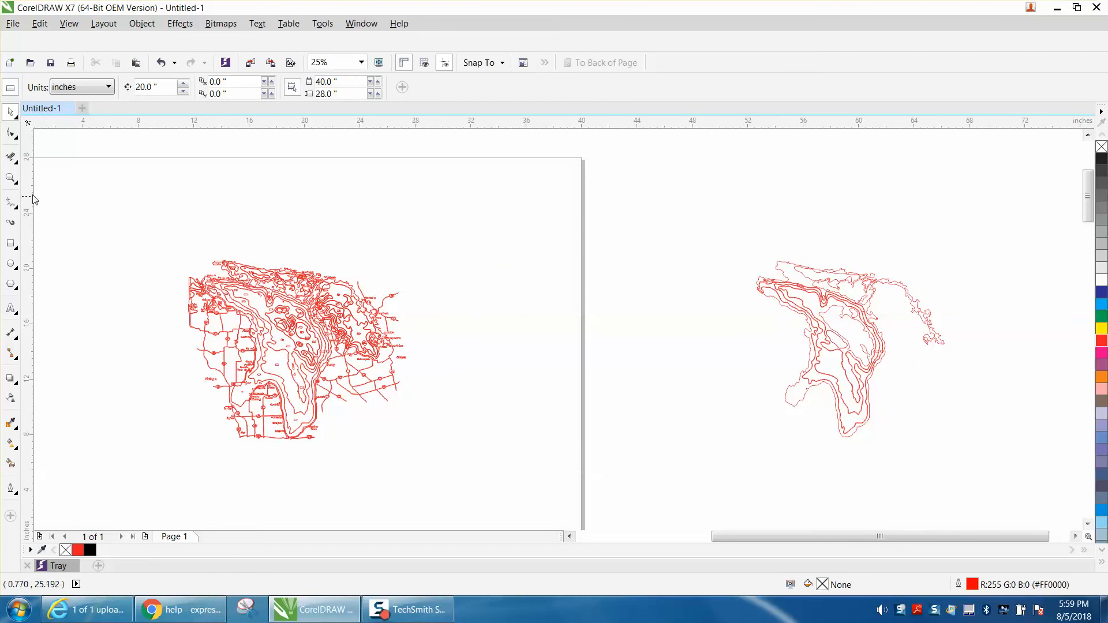
# Step: Delete the doubled inner contour line joined to the label outline near the eastern shore with Virtual Segment Delete
pyautogui.click(10, 178)
pyautogui.moveTo(751, 250); pyautogui.dragTo(972, 461)
pyautogui.moveTo(593, 302); pyautogui.dragTo(637, 350)
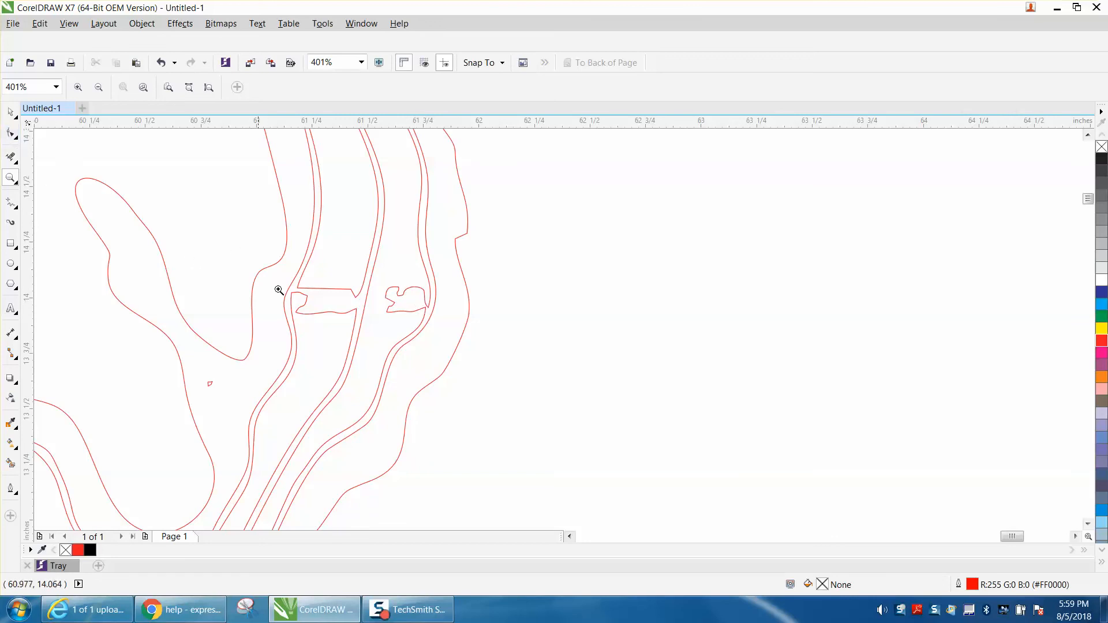
pyautogui.click(15, 139)
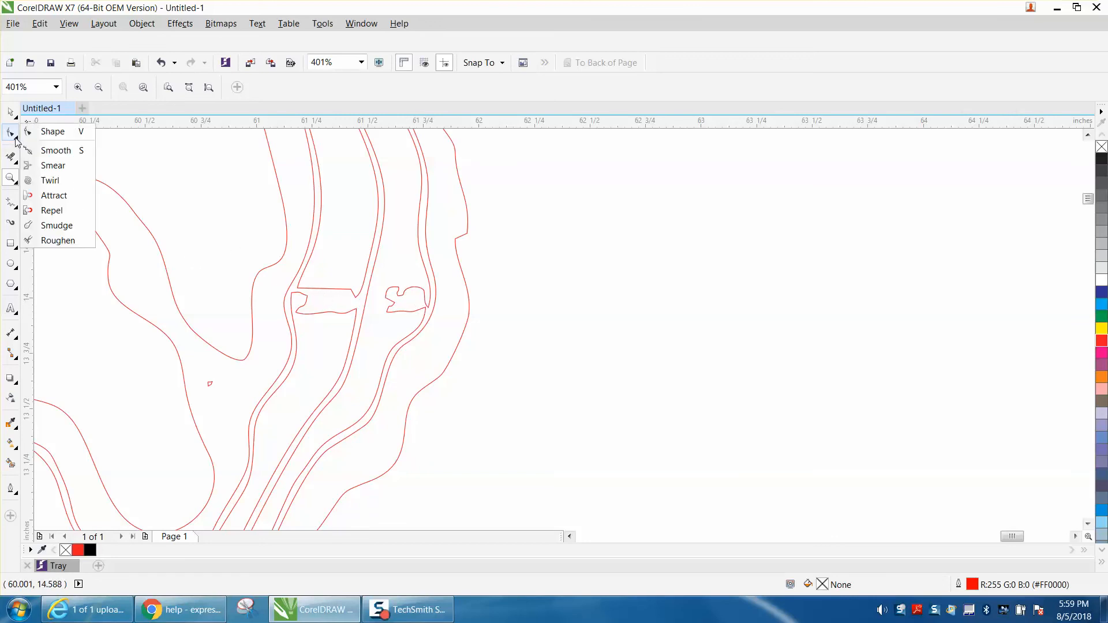
pyautogui.click(11, 155)
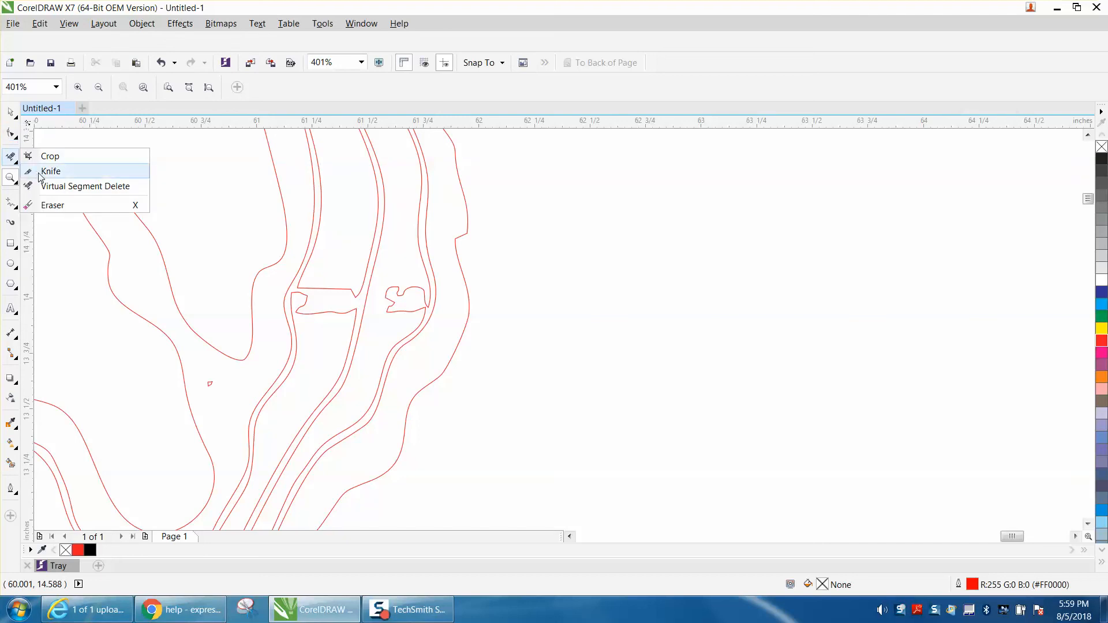
pyautogui.click(48, 188)
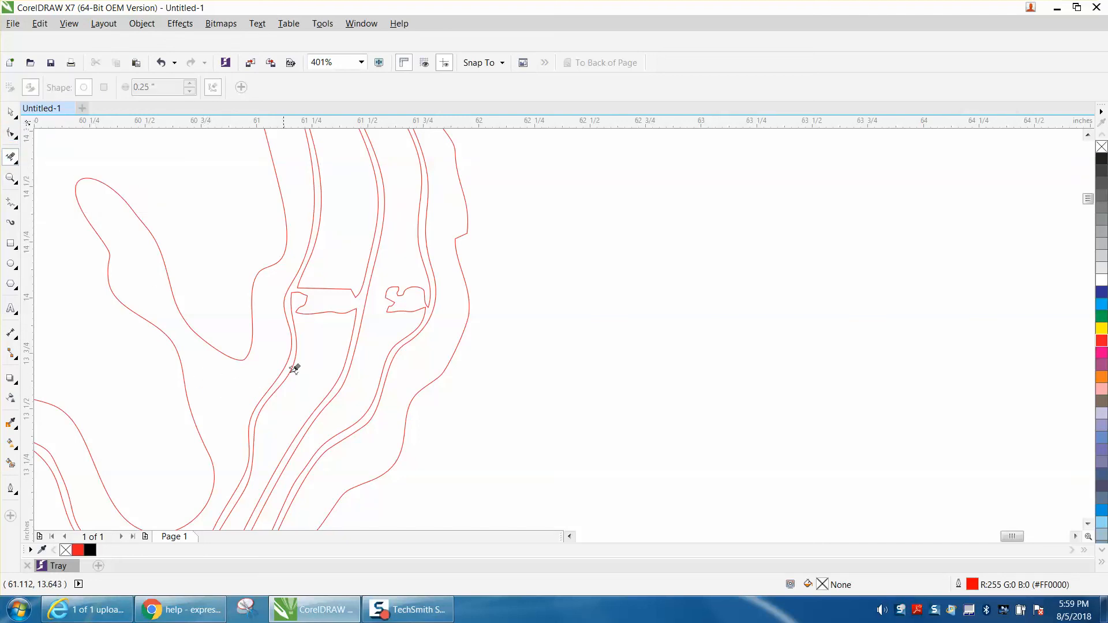
pyautogui.click(332, 304)
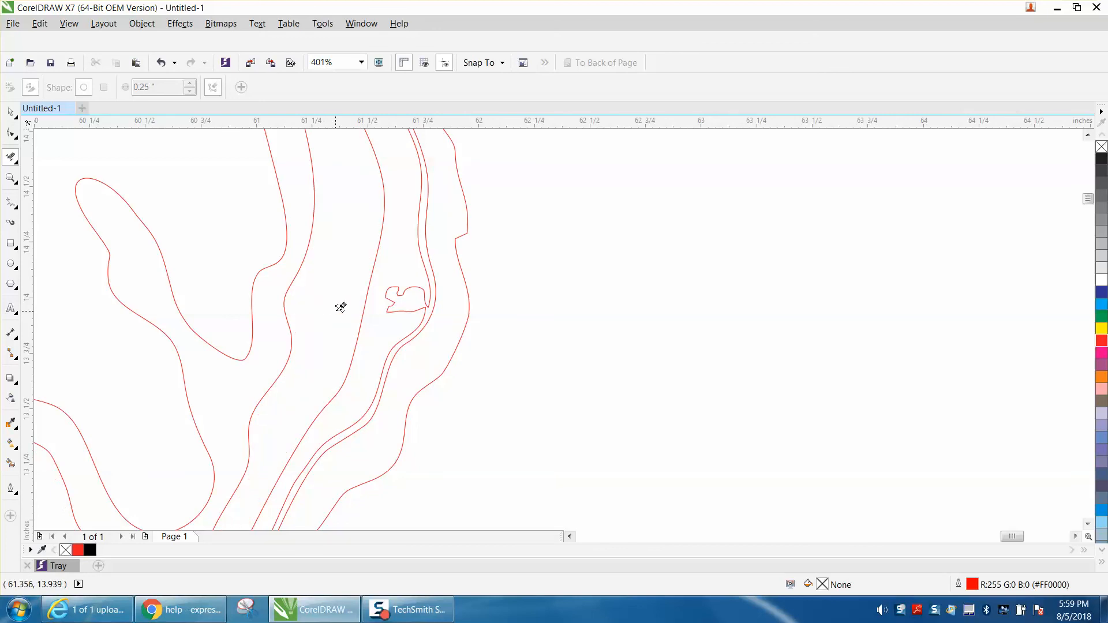
# Step: Try to delete the remaining label outline and the doubled contour line along the eastern shore with Virtual Segment Delete
pyautogui.scroll(-3, 348, 304)
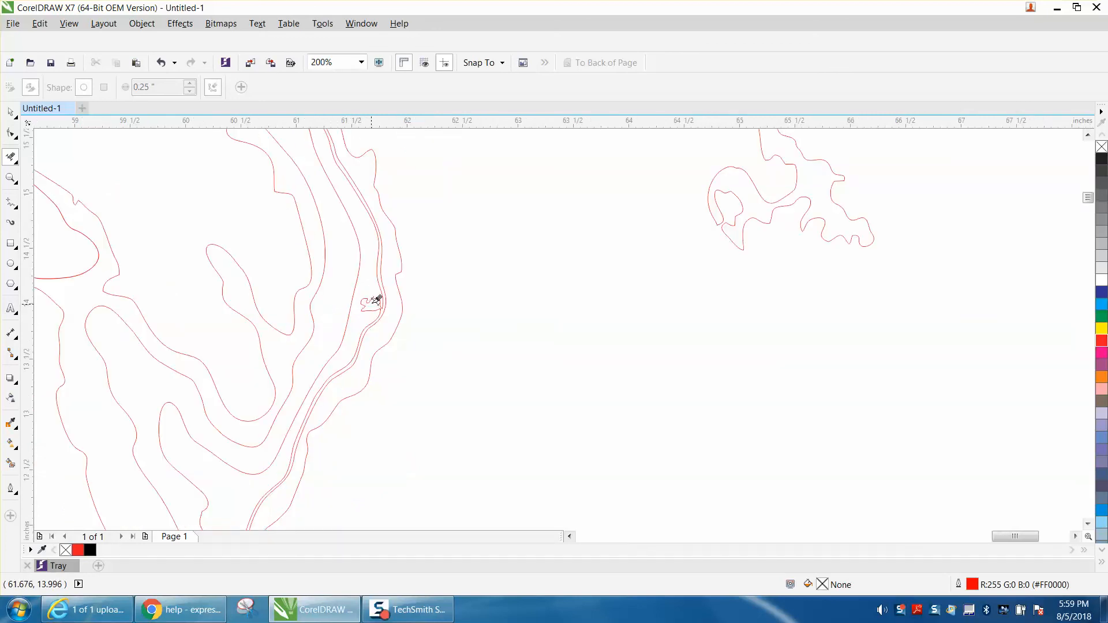
pyautogui.click(371, 300)
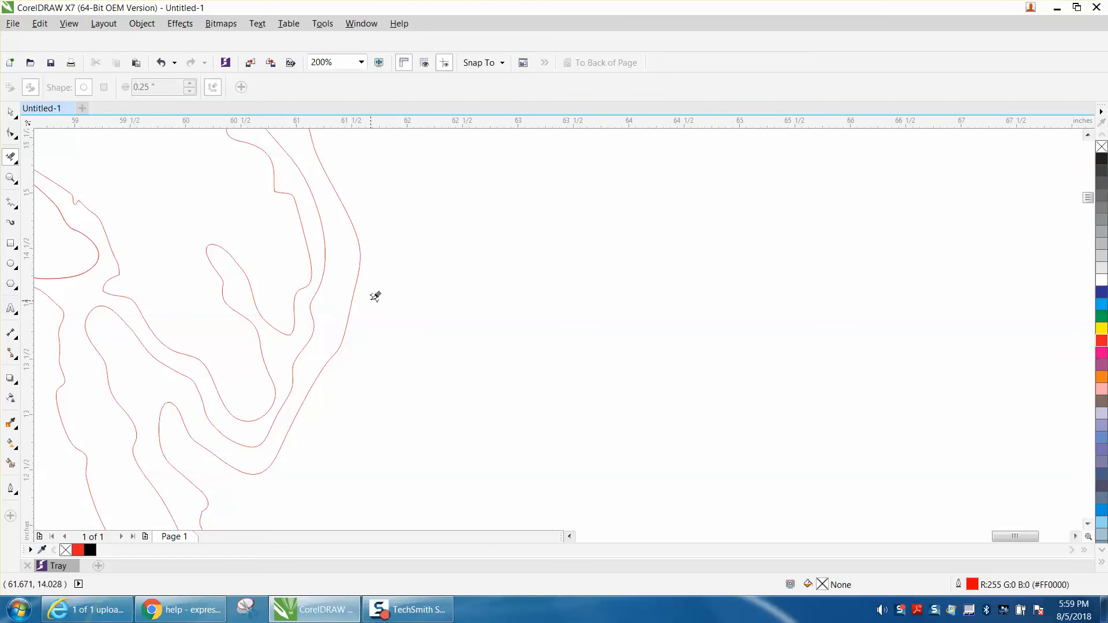
pyautogui.click(161, 62)
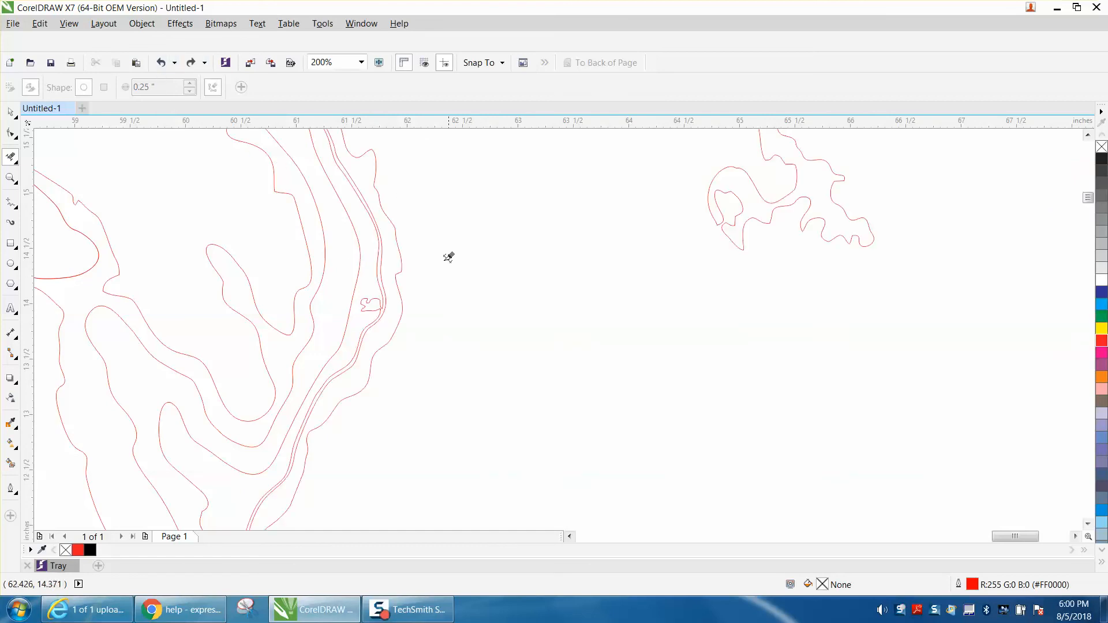
pyautogui.click(381, 257)
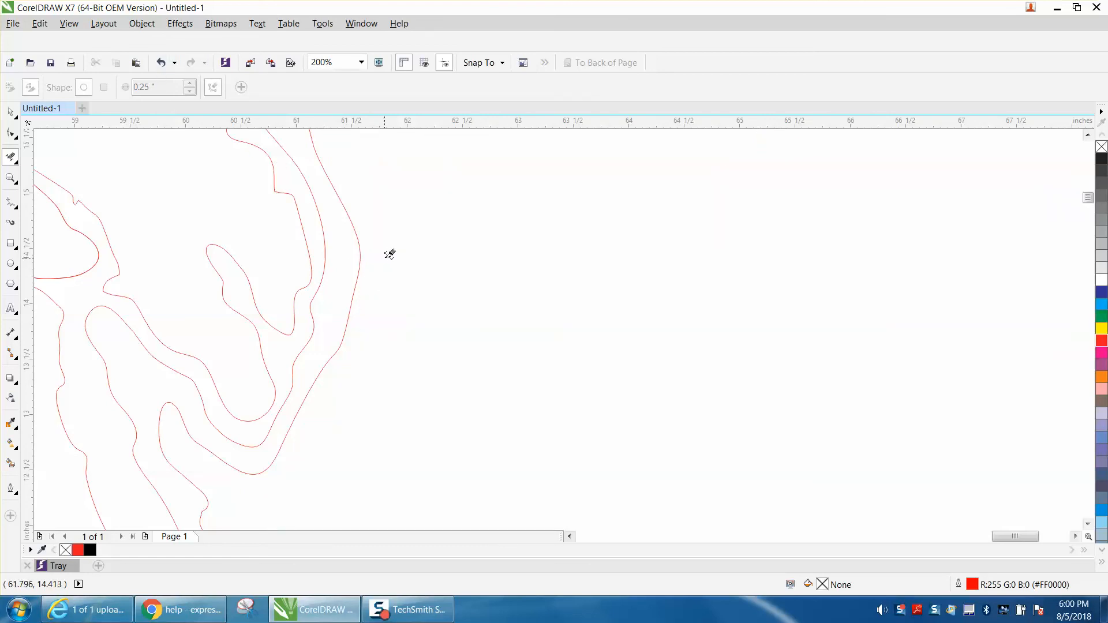
pyautogui.click(163, 64)
# Step: Draw a rectangle about 20.4 by 15 inches around the assembled lake outlines
pyautogui.scroll(-1, 561, 301)
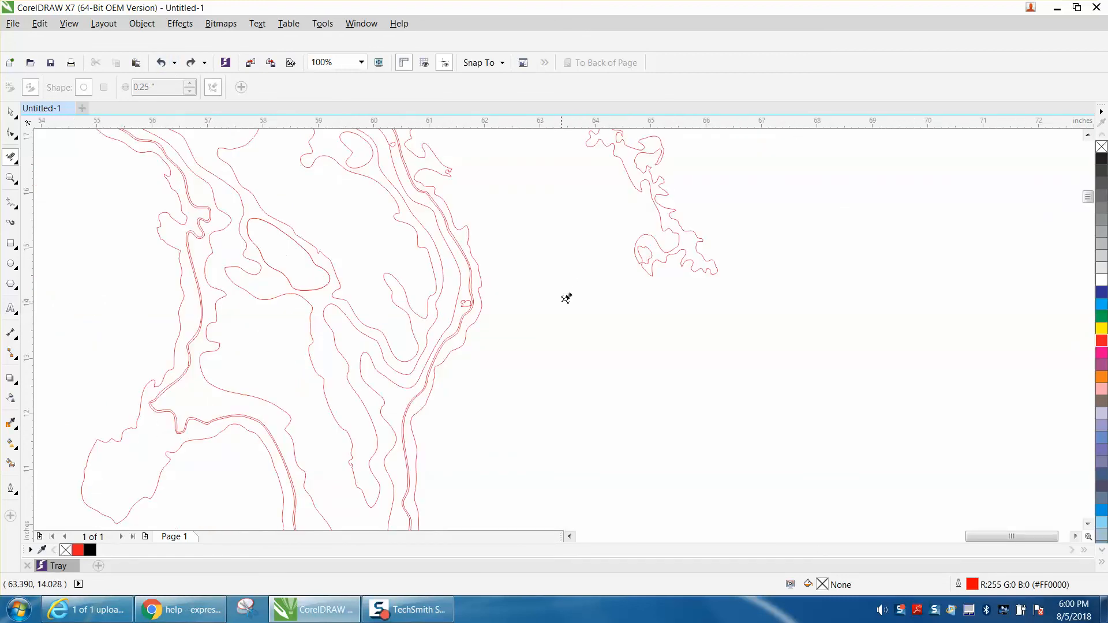
pyautogui.scroll(-1, 565, 300)
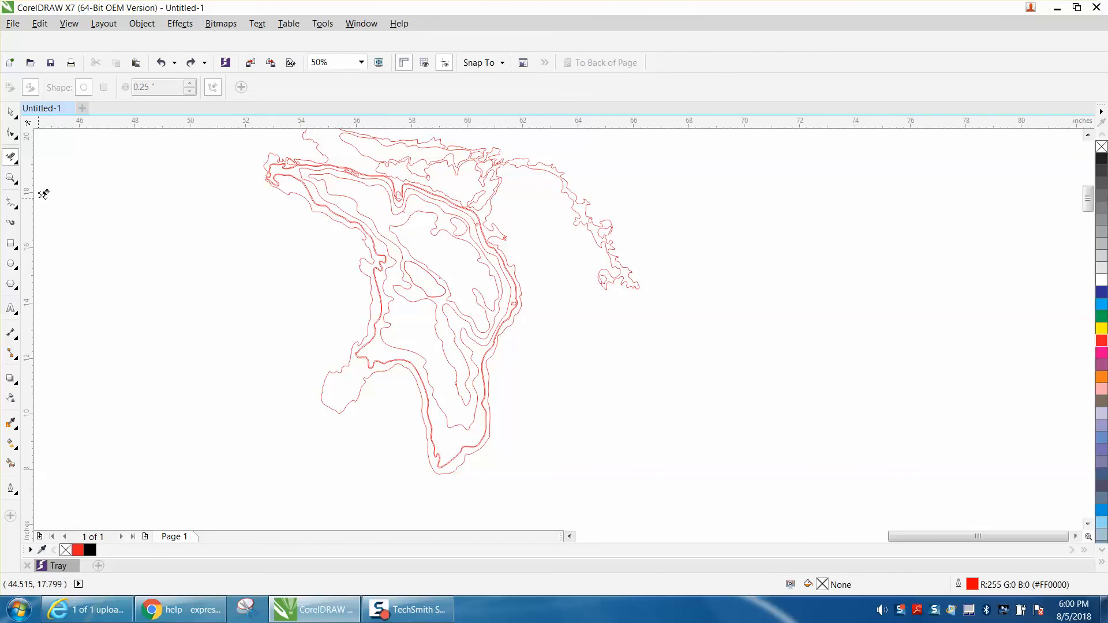
pyautogui.scroll(-1, 184, 365)
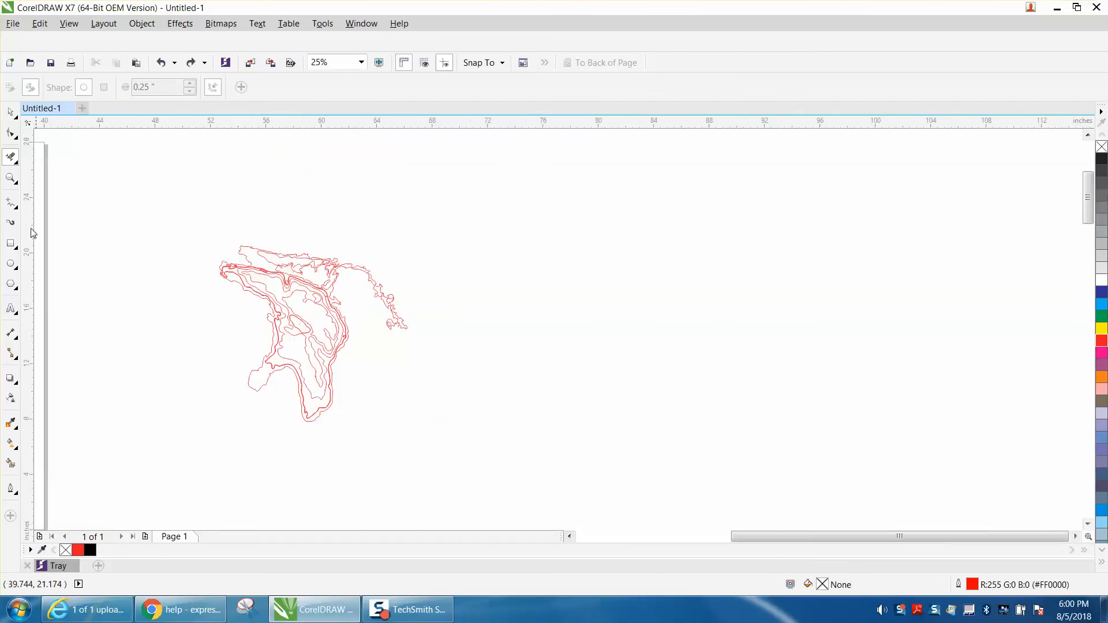
pyautogui.click(10, 243)
pyautogui.moveTo(186, 228)
pyautogui.mouseDown()
pyautogui.moveTo(430, 381)
pyautogui.moveTo(470, 436)
pyautogui.mouseUp()
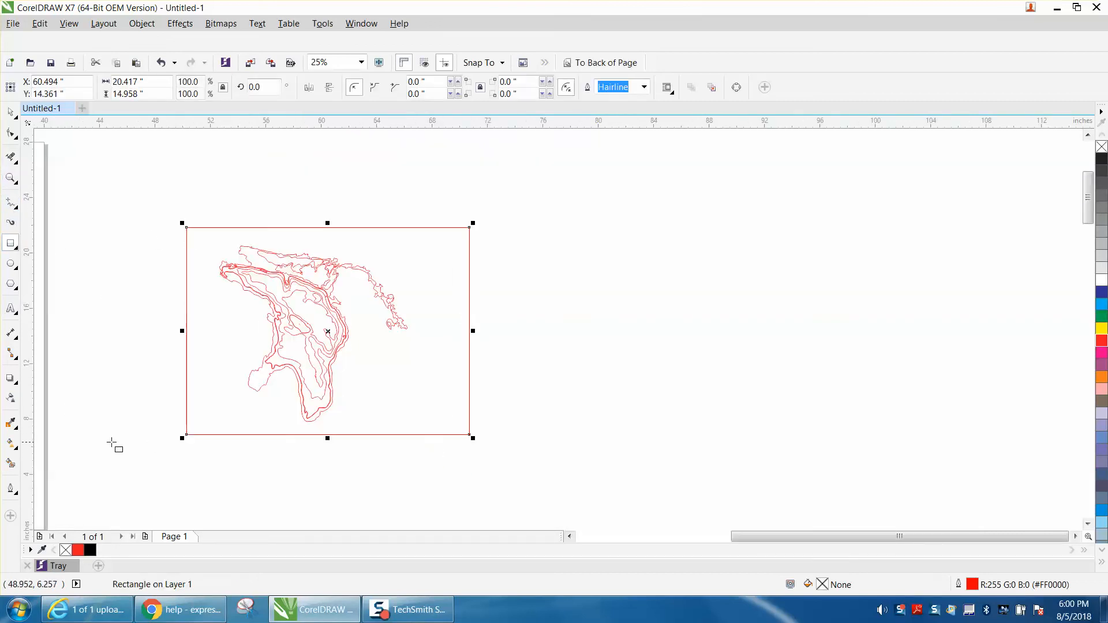
# Step: Smart-fill the band between the lake's shoreline and inner contour in black and nudge the filled shape 20 inches to the right
pyautogui.click(11, 463)
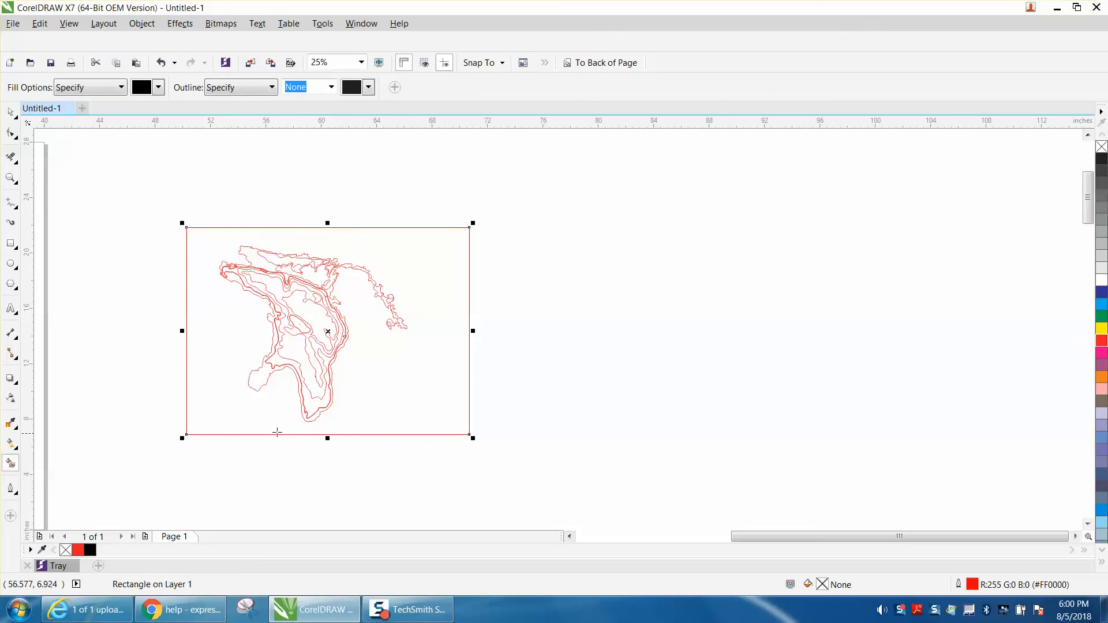
pyautogui.click(313, 405)
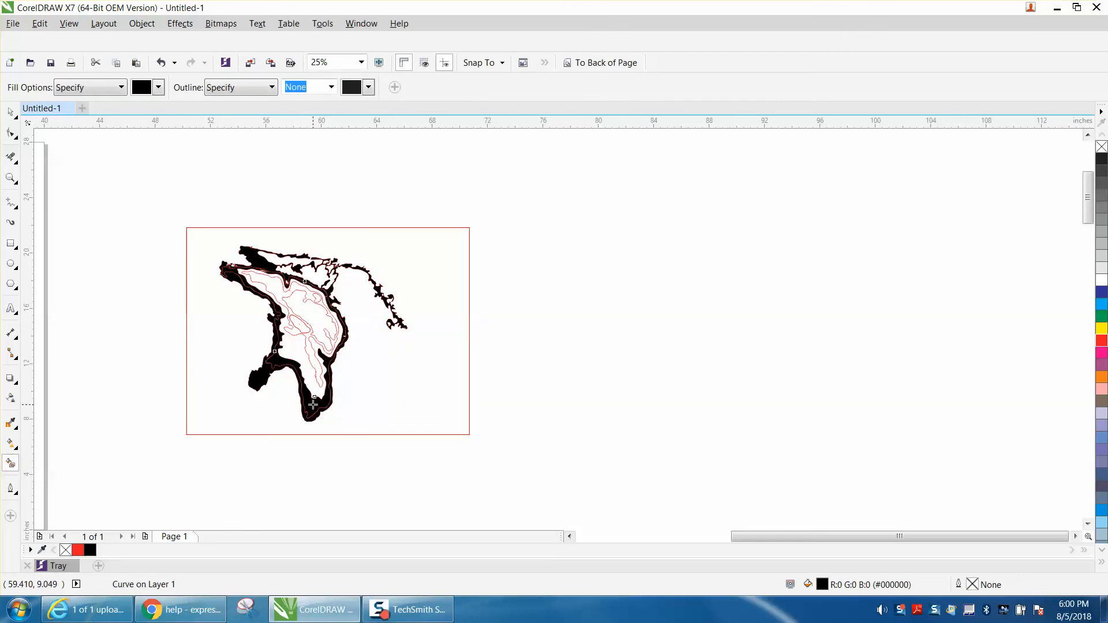
pyautogui.press('Right')
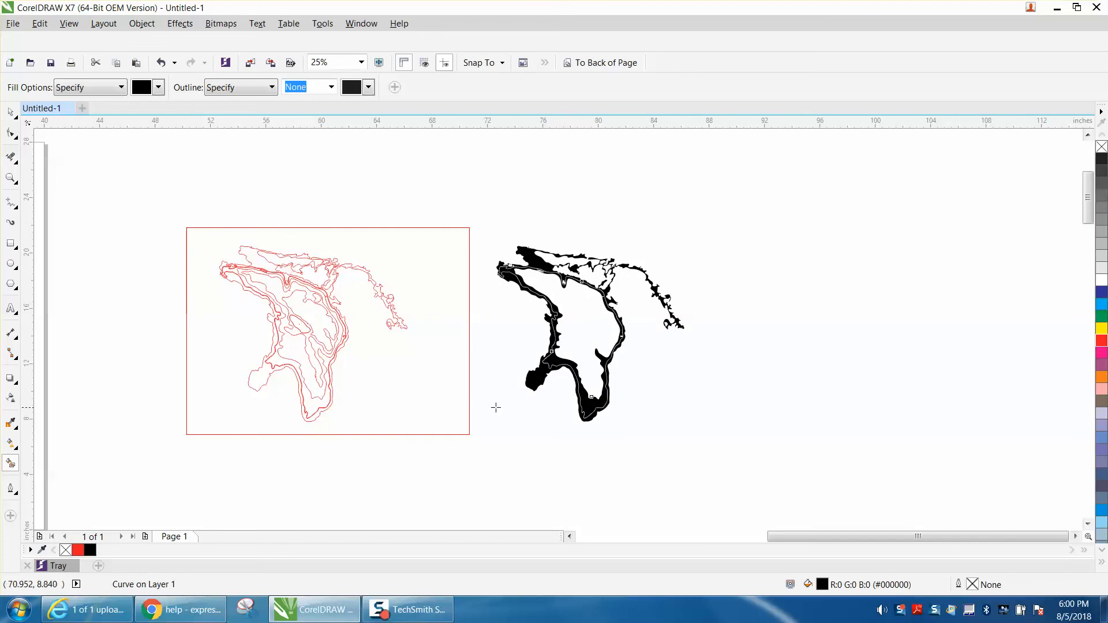
# Step: Remove the fill from the moved shape and give it a red outline
pyautogui.click(1102, 149)
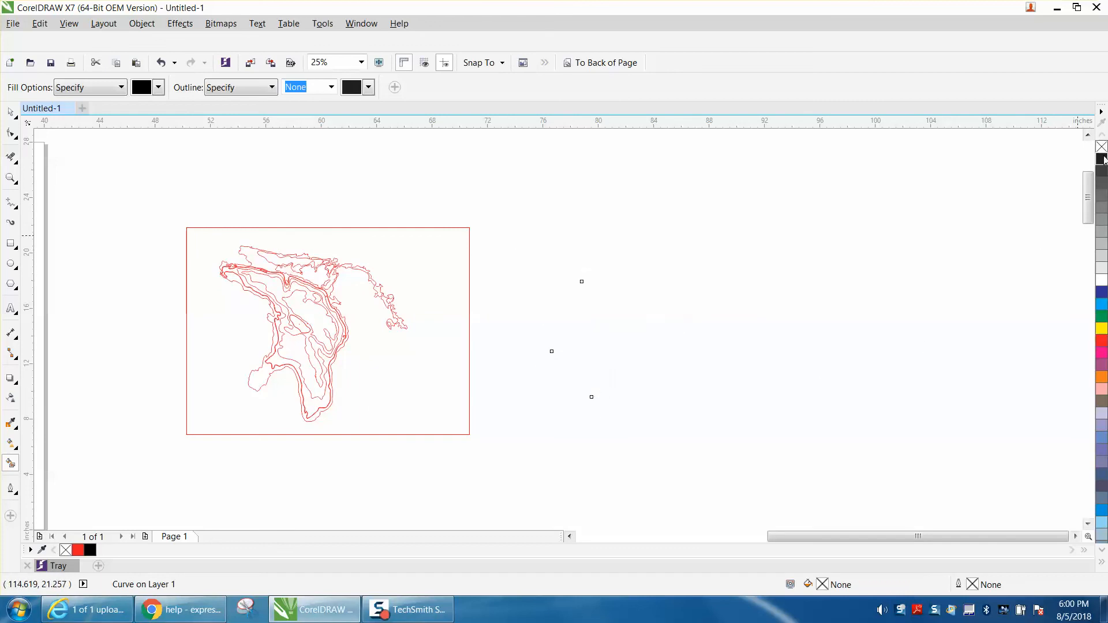
pyautogui.rightClick(1103, 343)
# Step: Try to delete the doubled contour line along the northern shore of the moved shape with Virtual Segment Delete
pyautogui.click(10, 178)
pyautogui.moveTo(502, 252); pyautogui.dragTo(686, 368)
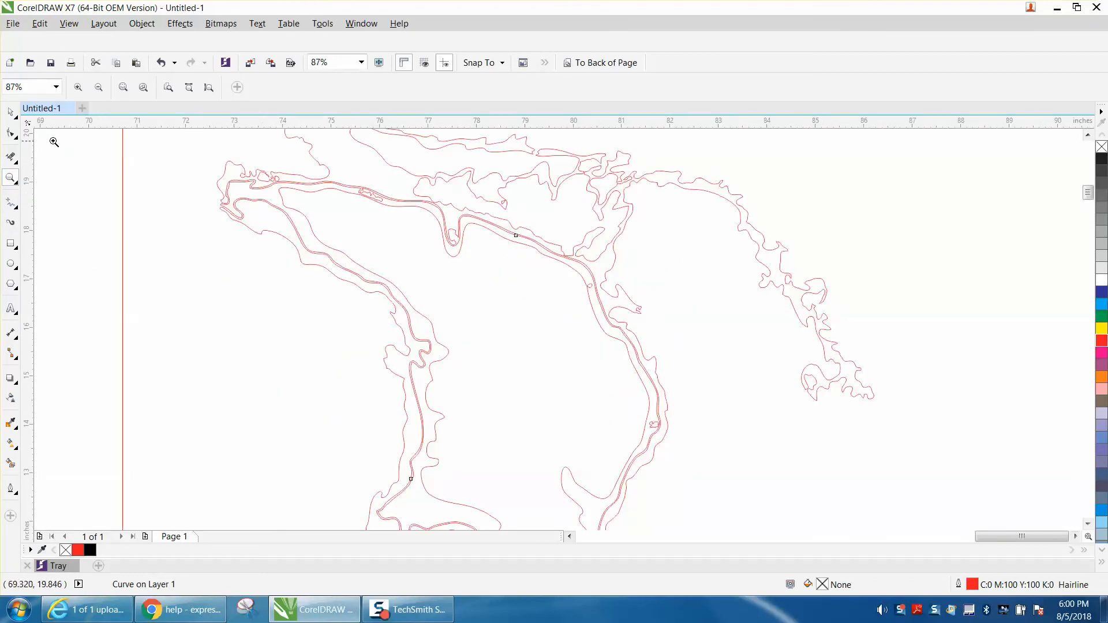
pyautogui.click(10, 157)
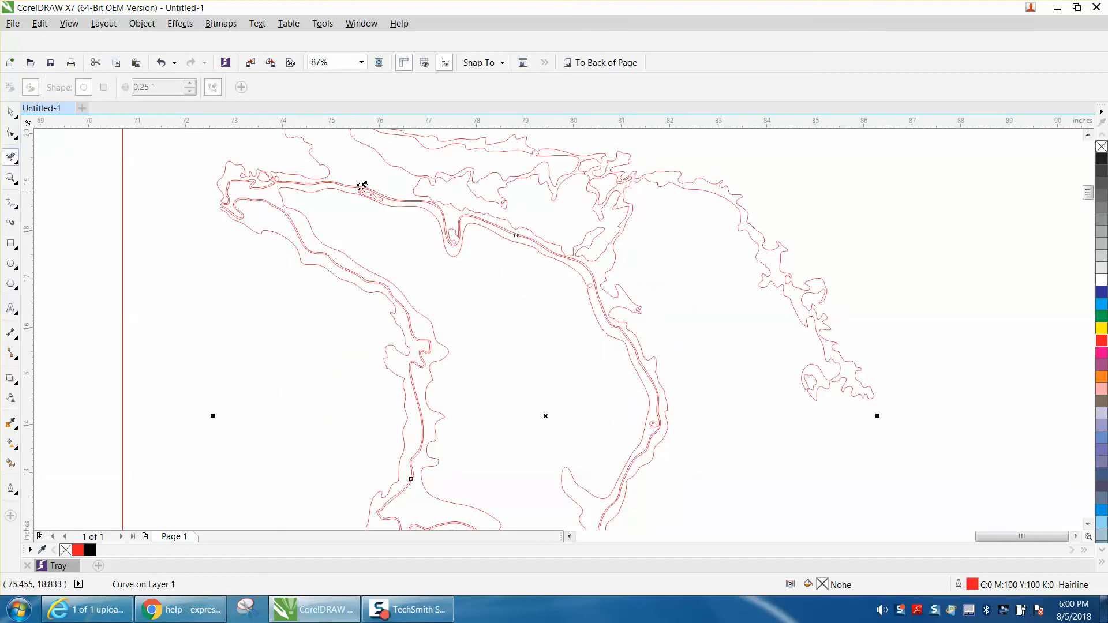
pyautogui.click(468, 214)
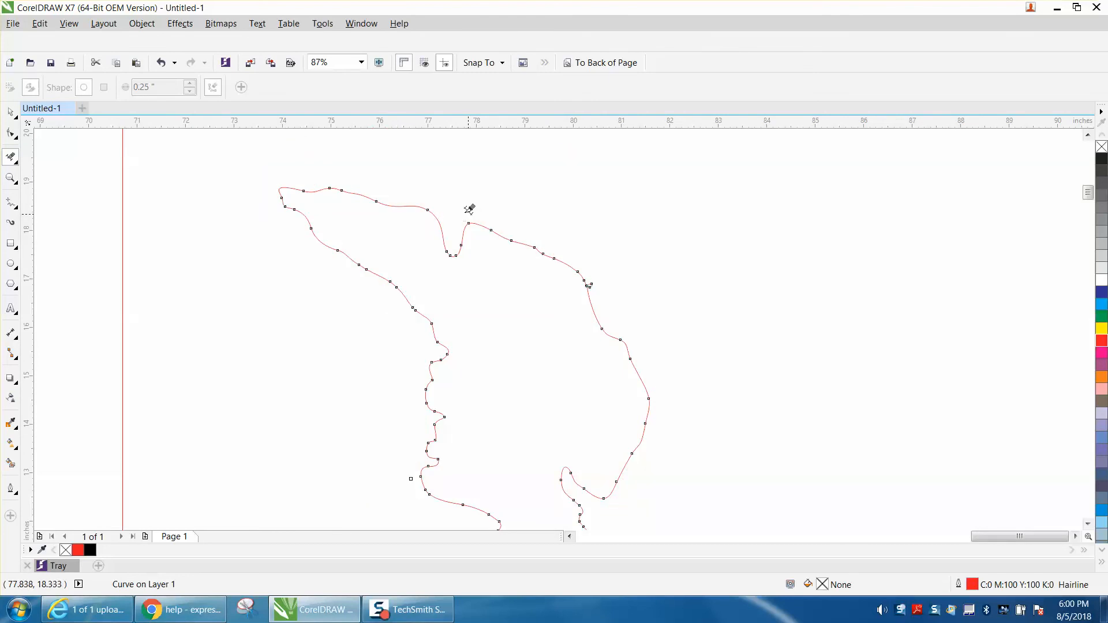
pyautogui.click(163, 63)
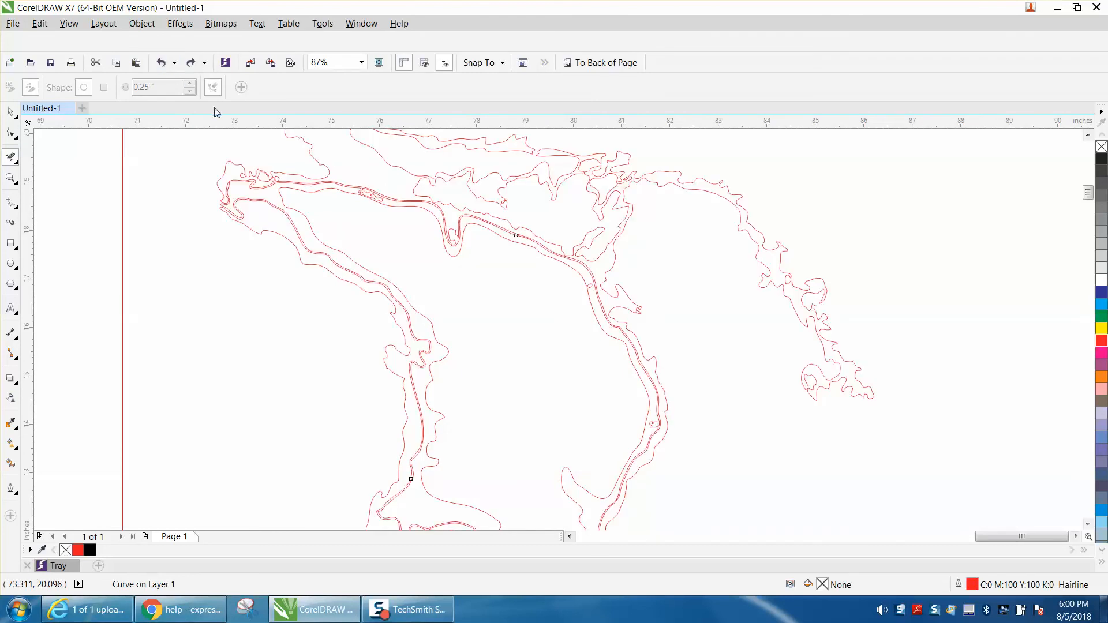
# Step: Break the moved lake shape's curve apart and clear the selection
pyautogui.click(142, 23)
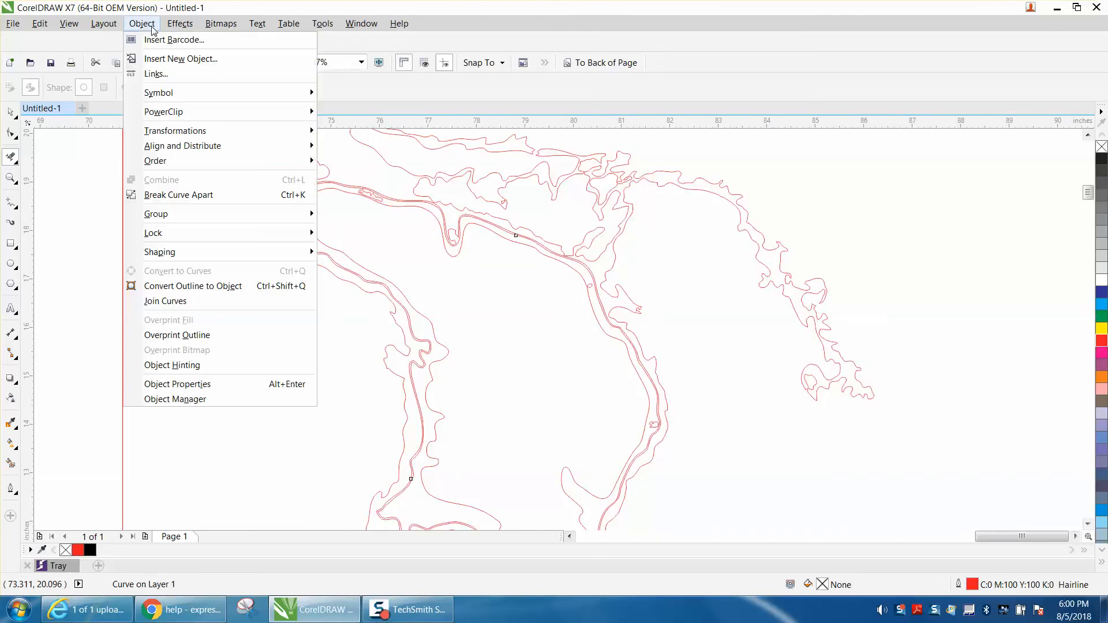
pyautogui.click(193, 196)
pyautogui.click(263, 276)
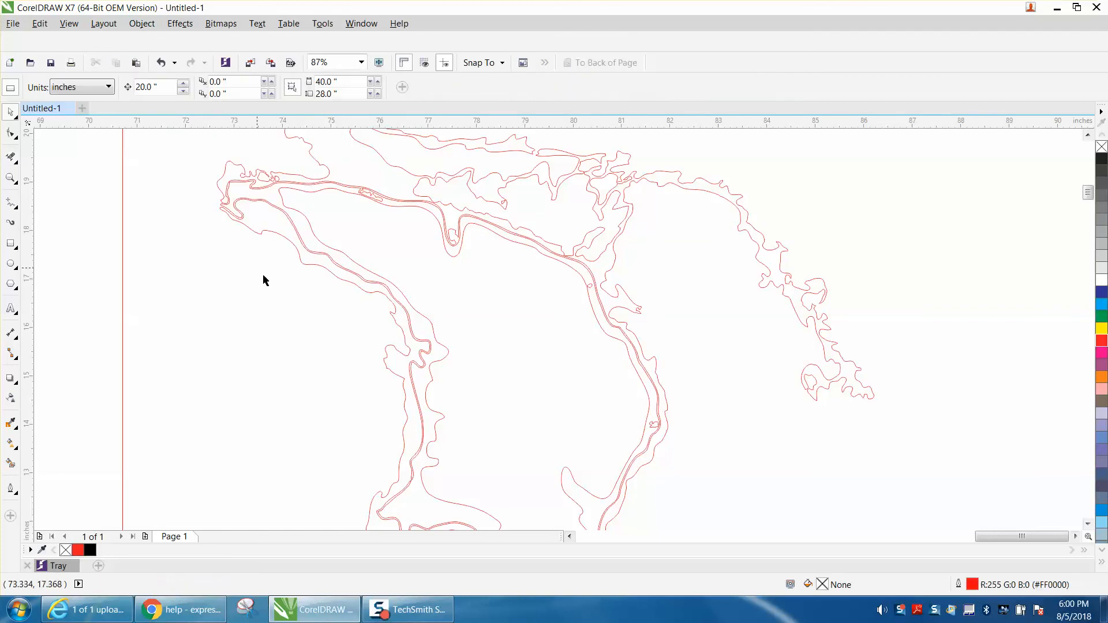
# Step: Try deleting the doubled contour line along the northern shore of the broken-apart shape, and undo the deletion
pyautogui.click(499, 231)
pyautogui.press('Delete')
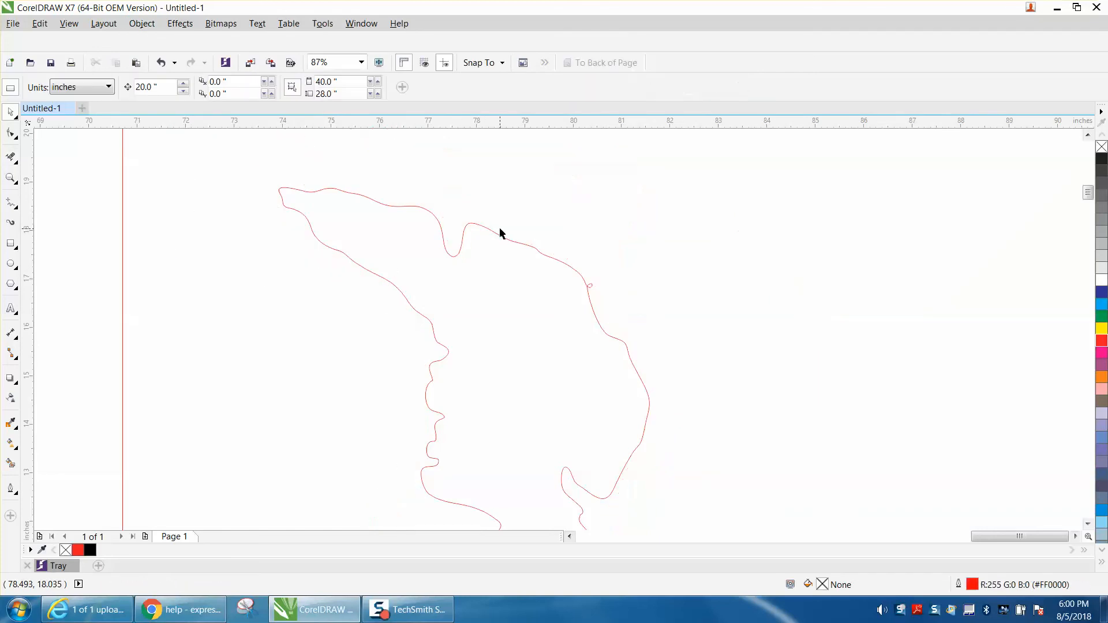
pyautogui.click(164, 62)
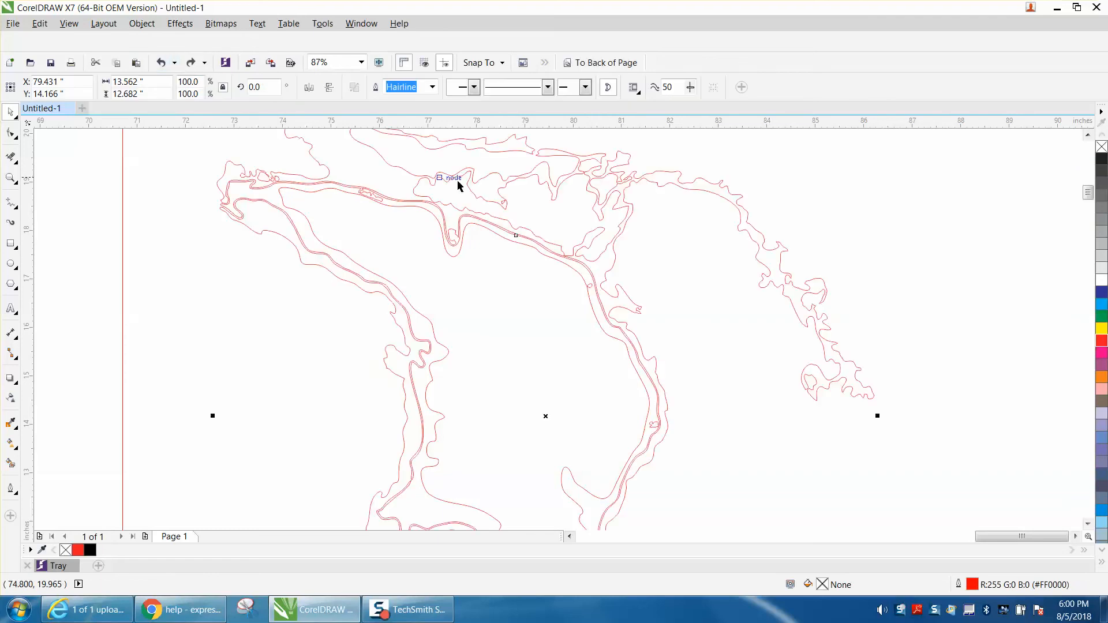
# Step: Delete the leftover traced map copies lying far below the page
pyautogui.scroll(-3, 530, 227)
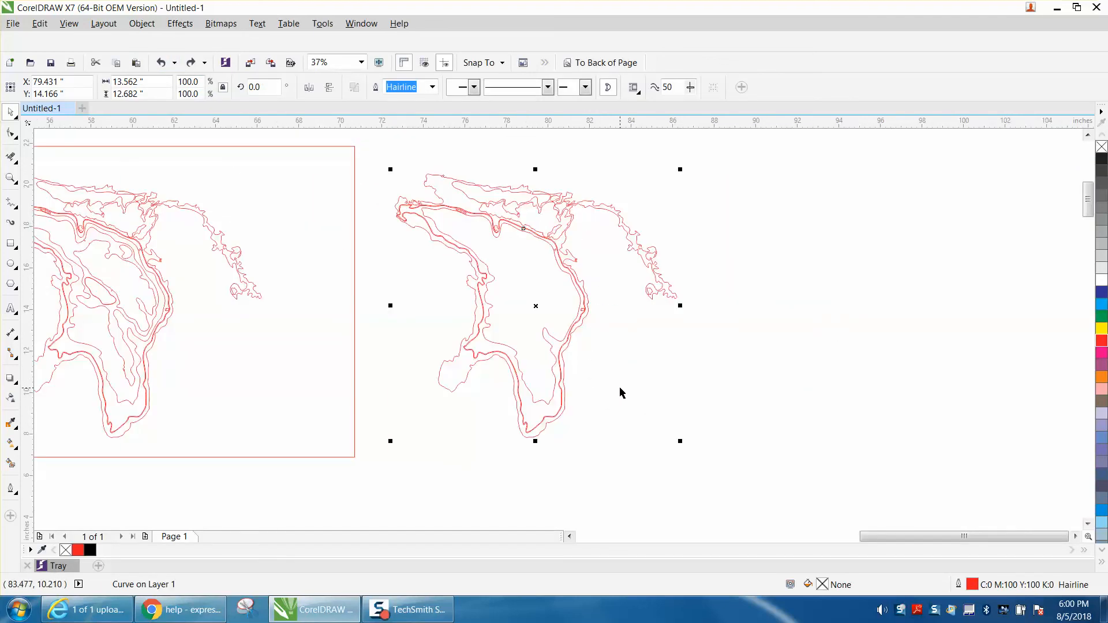
pyautogui.scroll(-2, 629, 391)
pyautogui.scroll(-2, 637, 387)
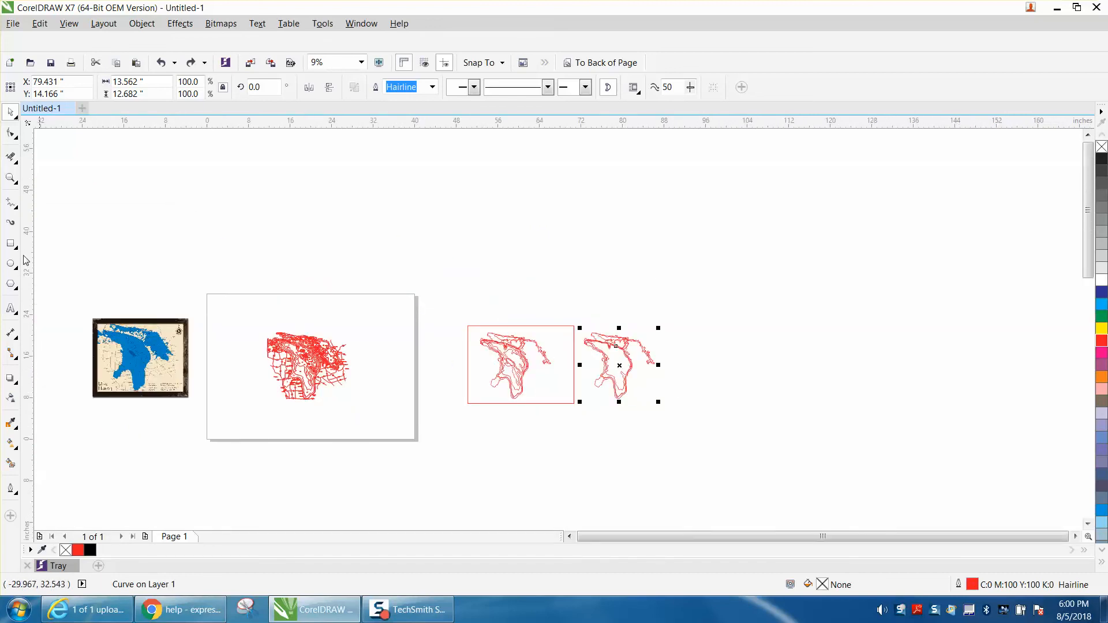
pyautogui.click(10, 179)
pyautogui.moveTo(460, 294)
pyautogui.mouseDown()
pyautogui.moveTo(548, 386)
pyautogui.moveTo(727, 444)
pyautogui.mouseUp()
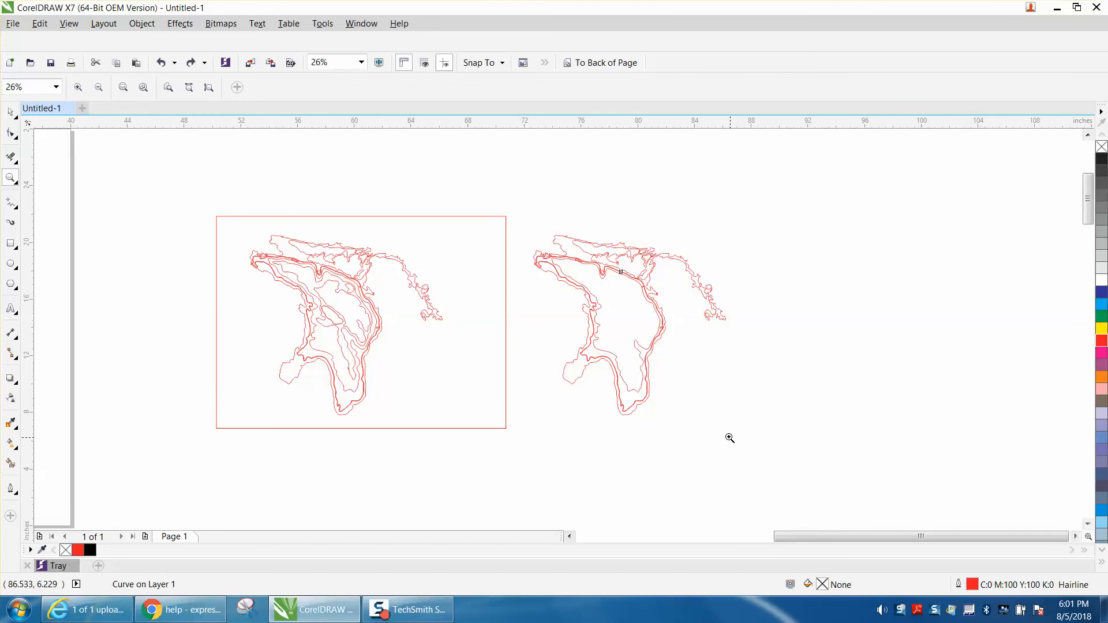
pyautogui.scroll(-6, 708, 423)
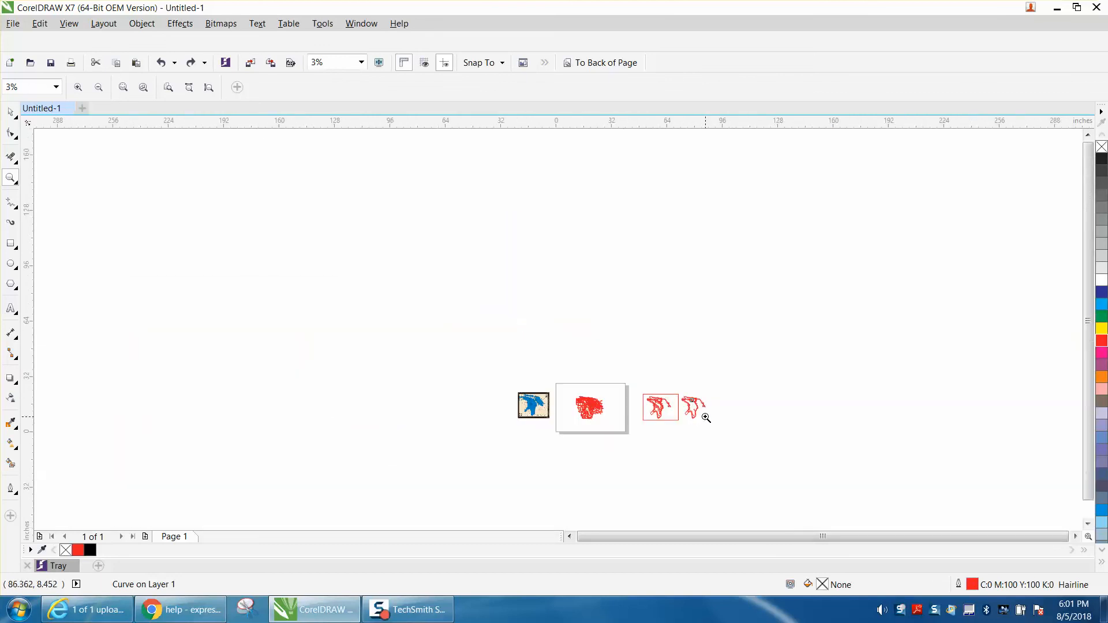
pyautogui.press('F4')
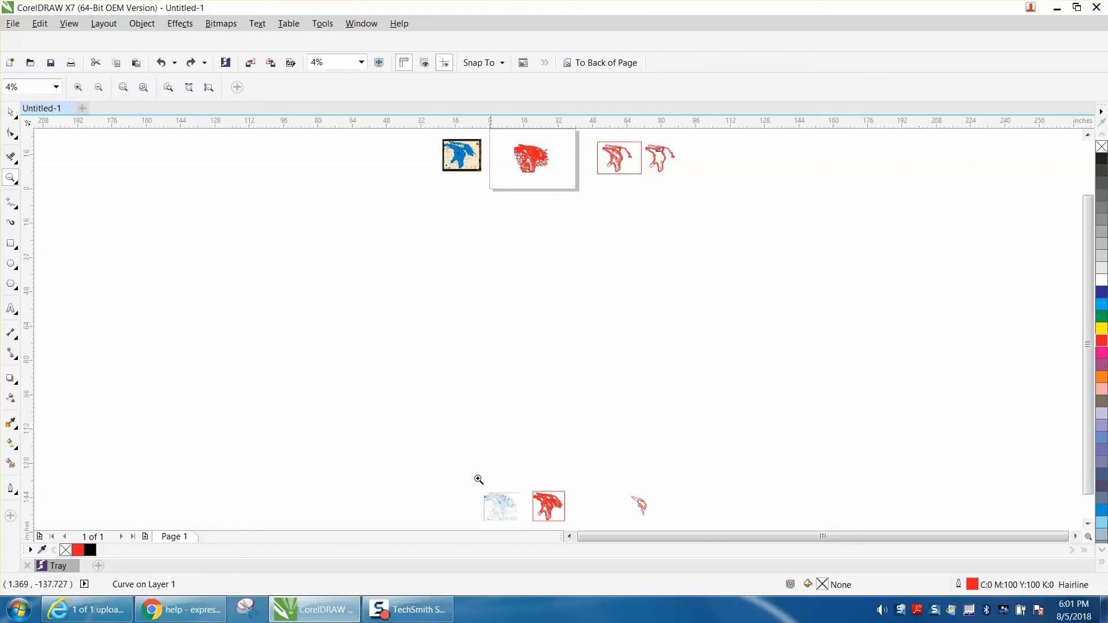
pyautogui.click(10, 111)
pyautogui.scroll(-3, 694, 541)
pyautogui.hotkey('ctrl', 'a')
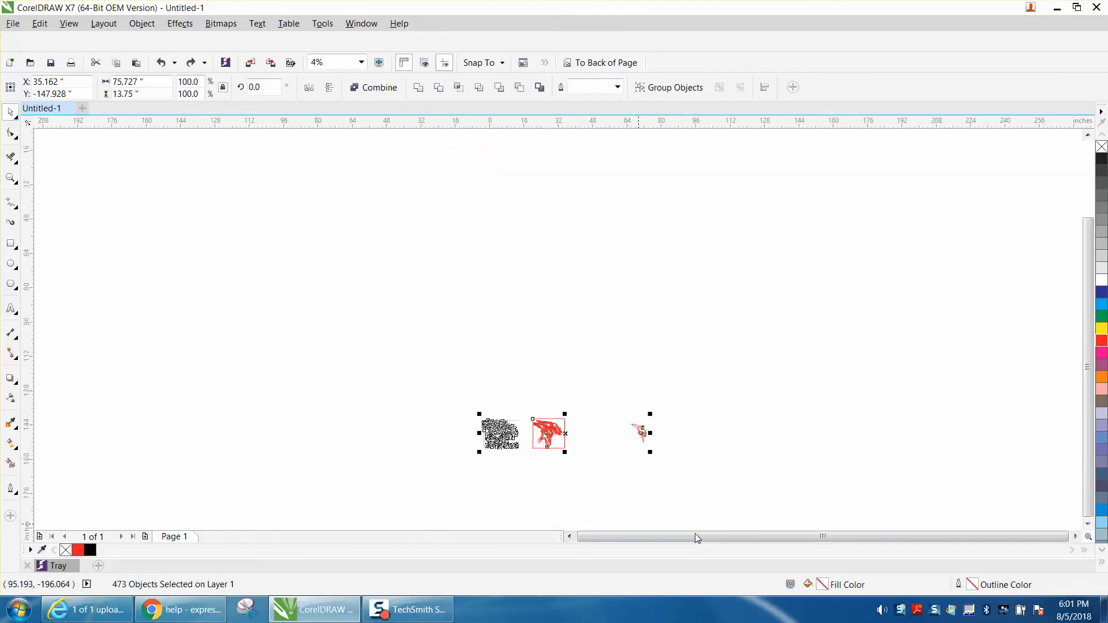
pyautogui.press('Delete')
pyautogui.press('F4')
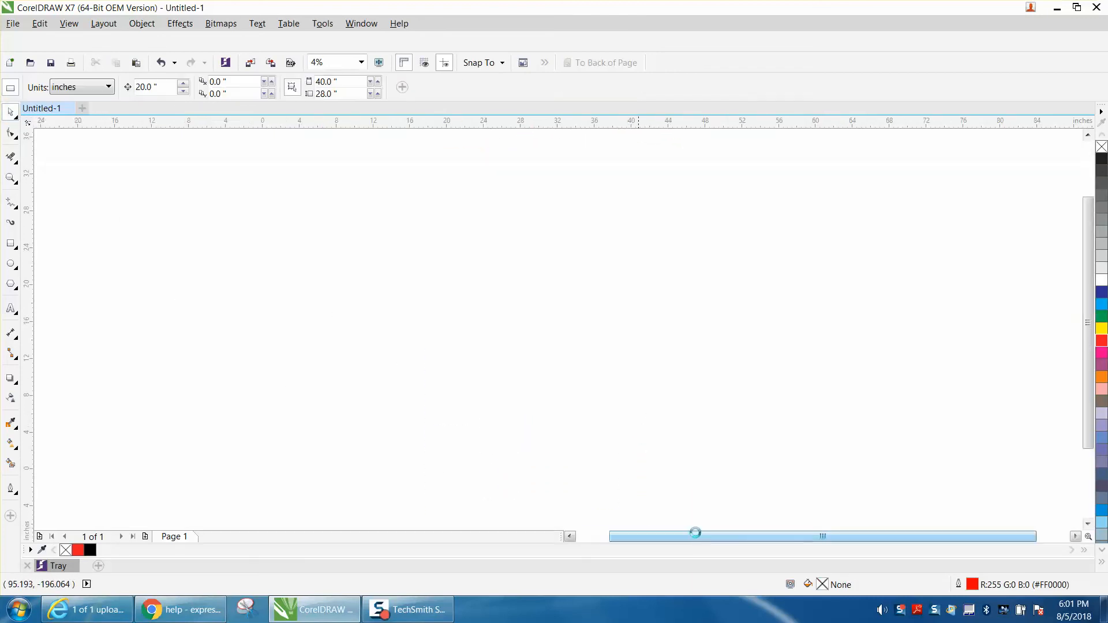
# Step: Undo the deletion and the preceding edits, back to where the outer lake outline still lies across the page's right edge
pyautogui.scroll(-1, 655, 433)
pyautogui.scroll(-1, 655, 432)
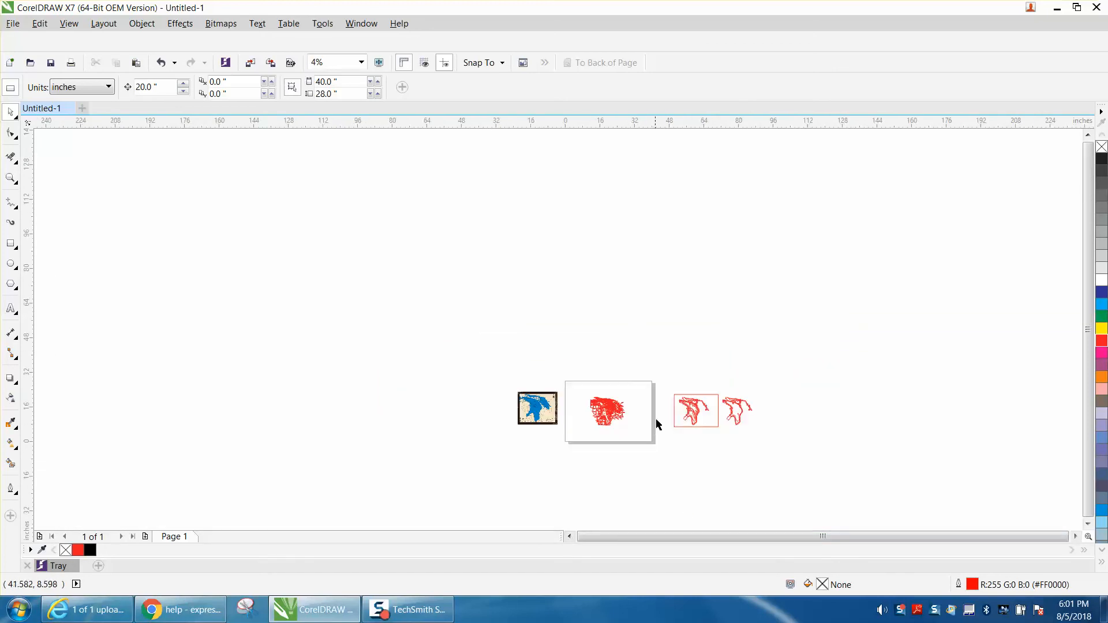
pyautogui.click(175, 63)
pyautogui.click(175, 63)
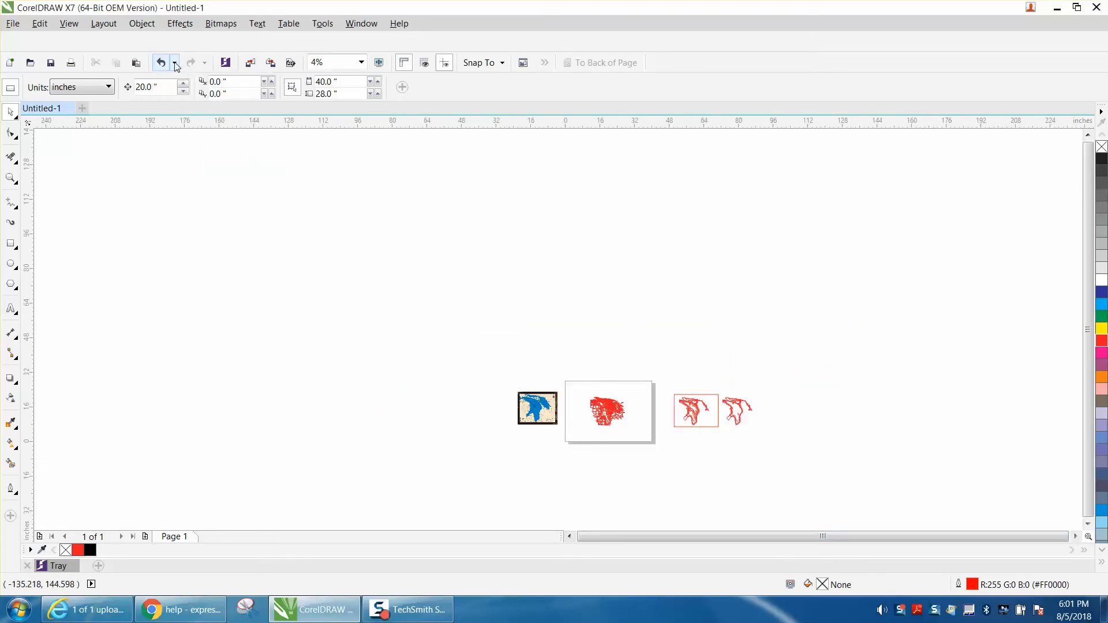
pyautogui.click(176, 65)
pyautogui.click(162, 66)
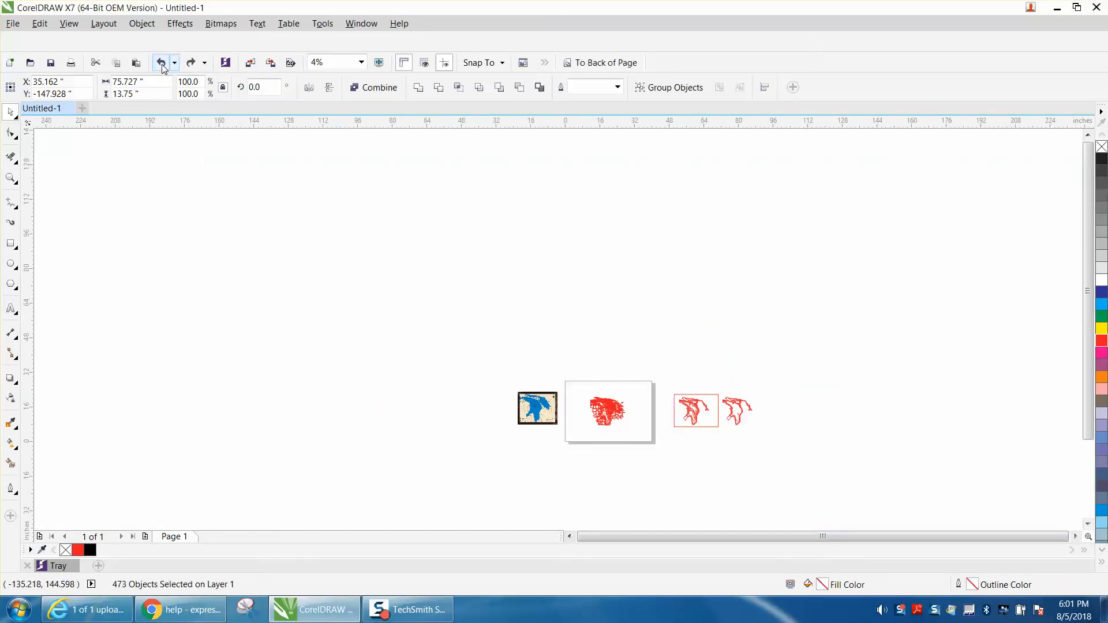
pyautogui.click(163, 67)
pyautogui.click(162, 67)
pyautogui.click(162, 67)
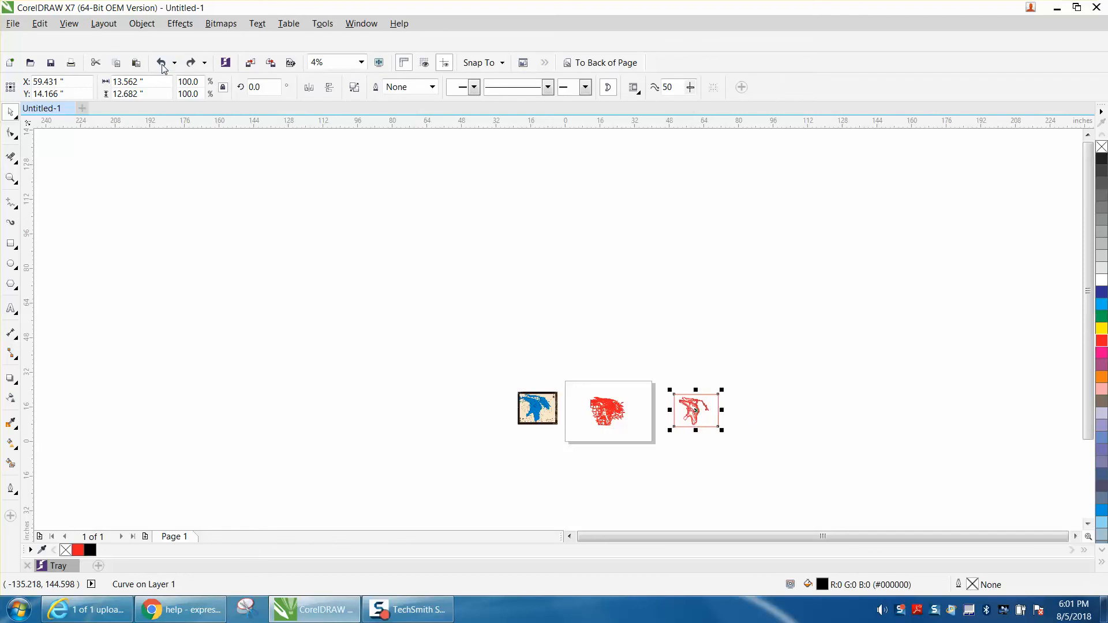
pyautogui.click(162, 66)
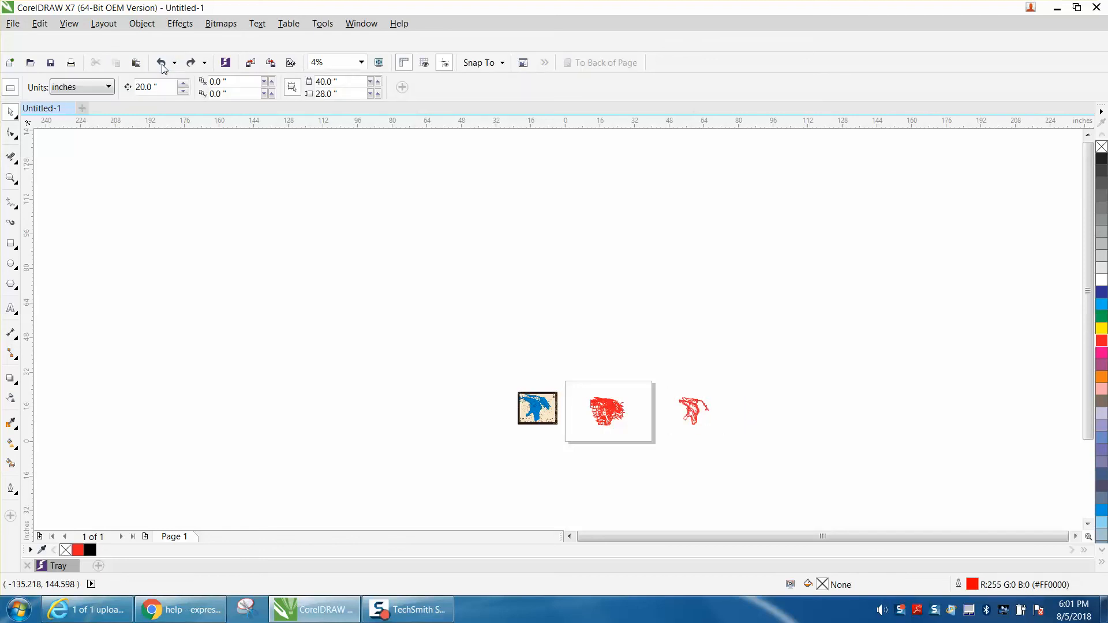
pyautogui.click(163, 67)
pyautogui.click(163, 67)
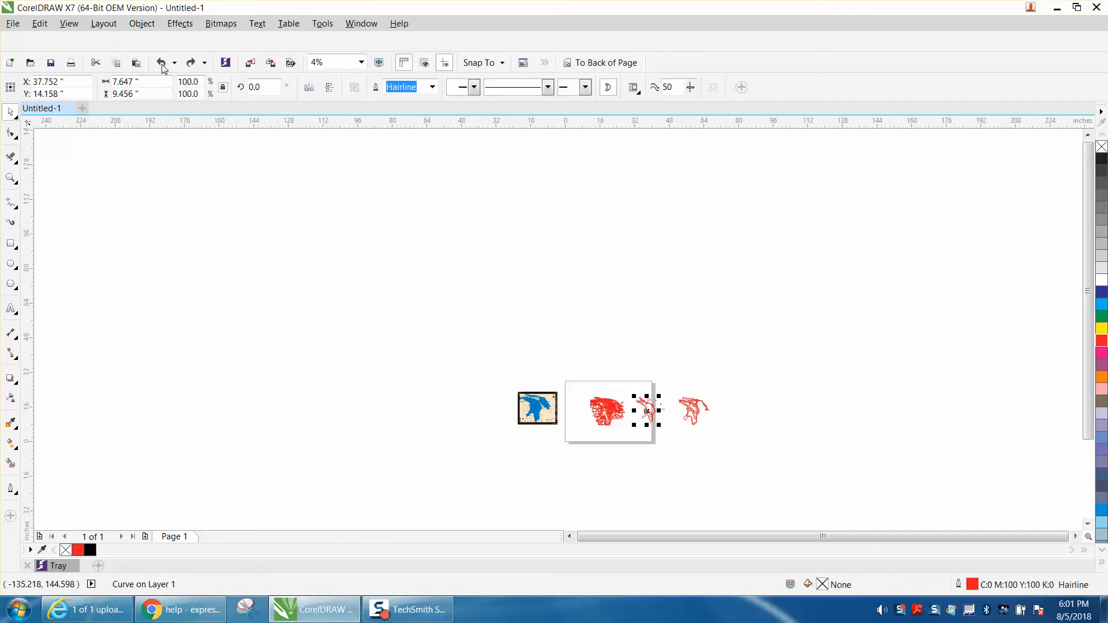
pyautogui.click(162, 67)
pyautogui.click(163, 66)
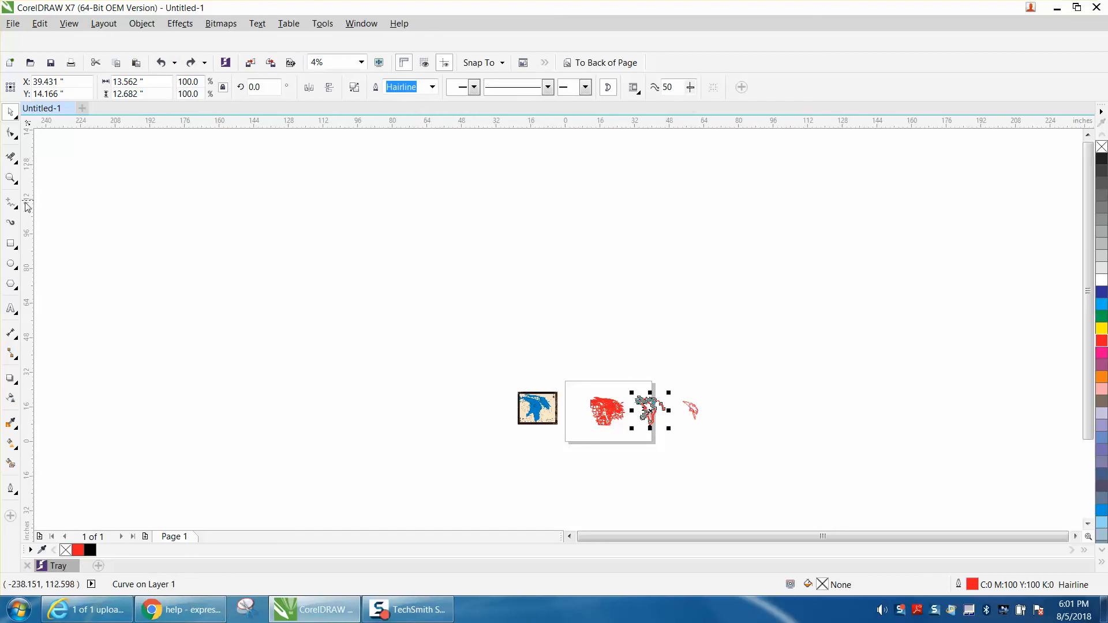
# Step: Nudge the selected lake outline 40 inches to the right, past the separated inner contour shape
pyautogui.click(10, 177)
pyautogui.moveTo(695, 401); pyautogui.dragTo(747, 434)
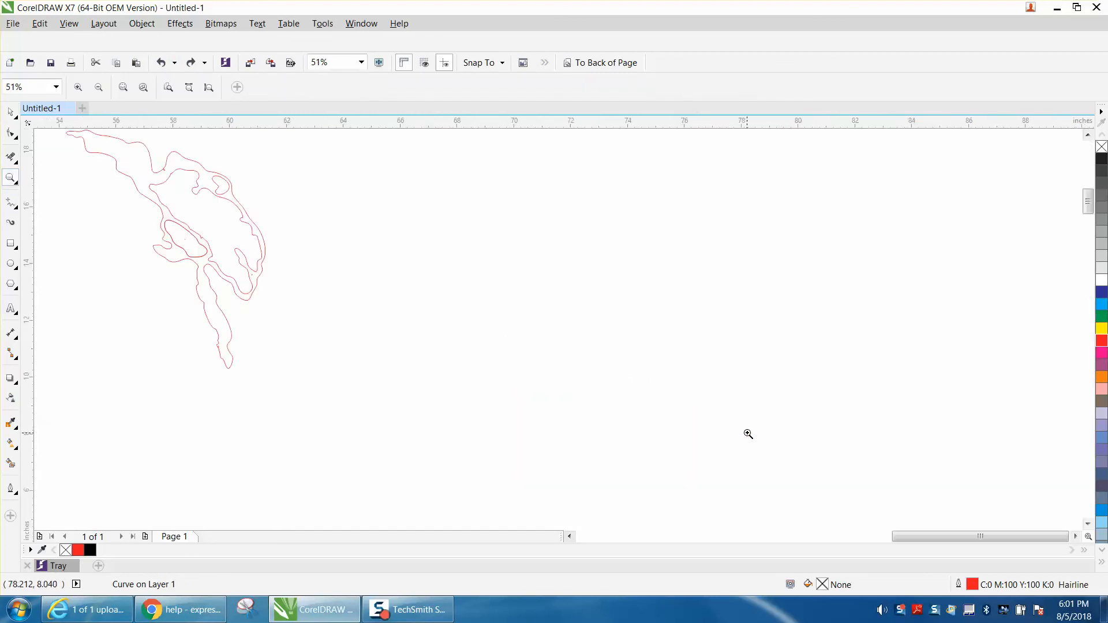
pyautogui.rightClick(730, 411)
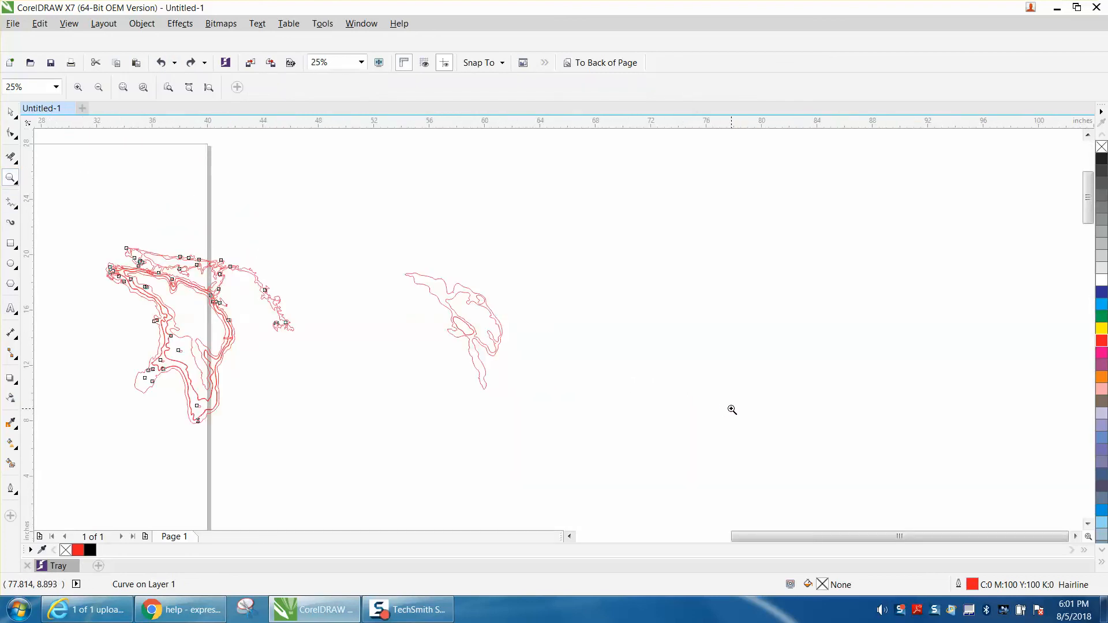
pyautogui.click(8, 112)
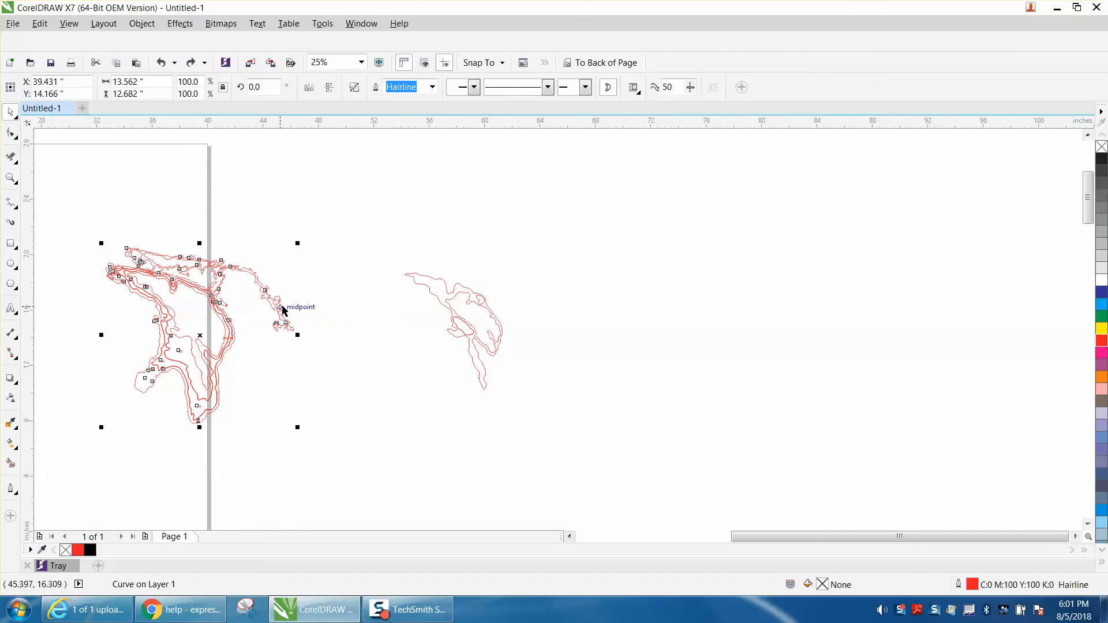
pyautogui.press('Right')
pyautogui.press('Right')
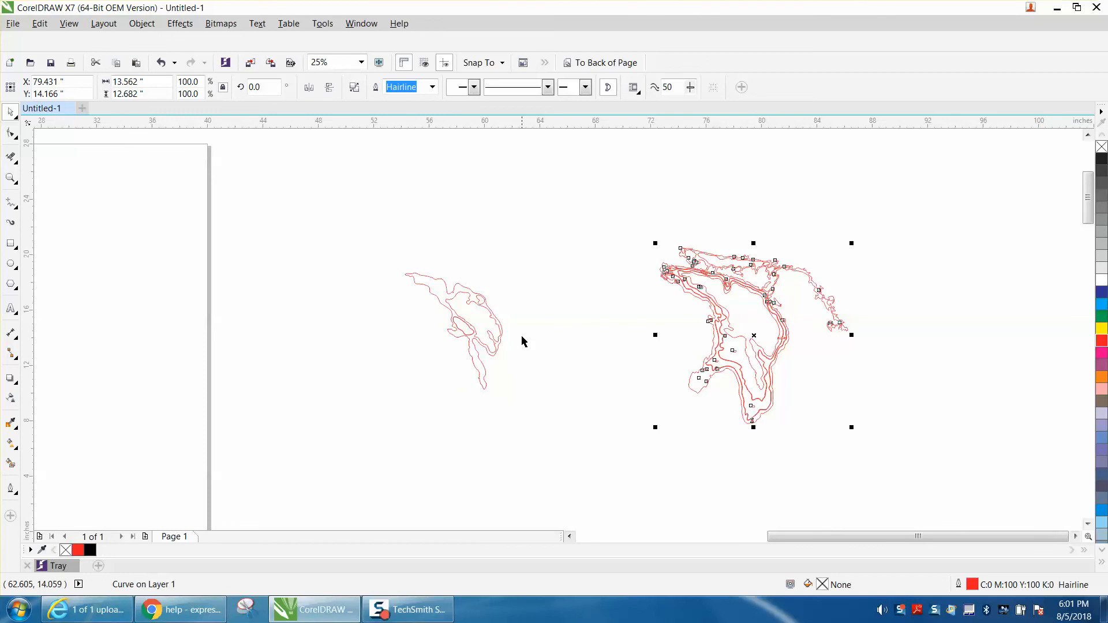
# Step: Examine the moved lake outline for doubled contour lines and leftover label shapes, in the southern basin and at the northwestern tip
pyautogui.click(10, 178)
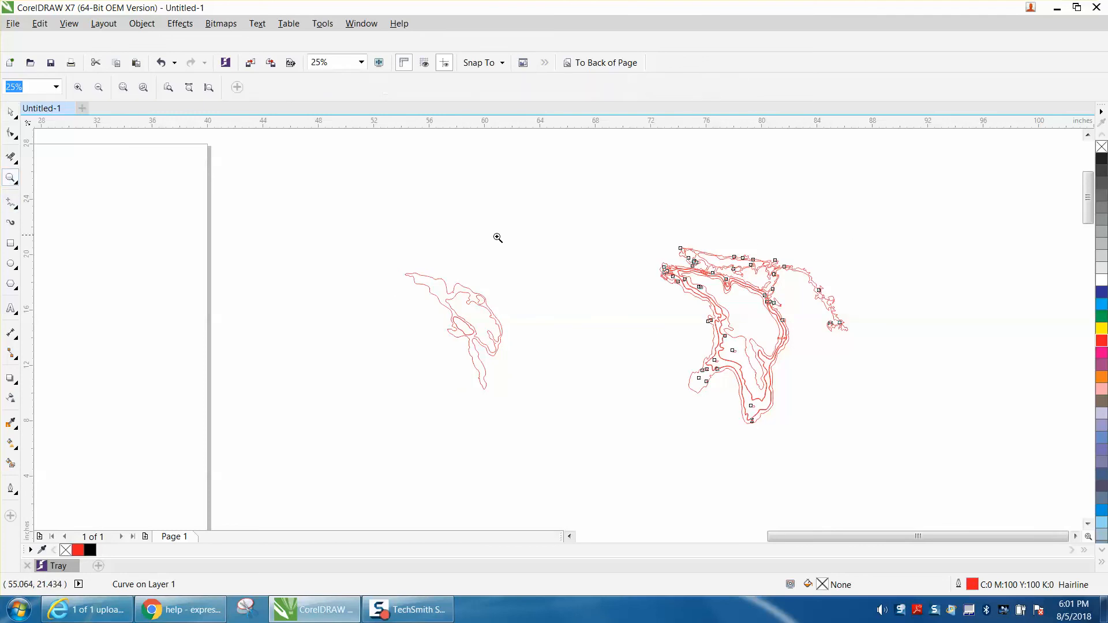
pyautogui.moveTo(608, 235); pyautogui.dragTo(876, 449)
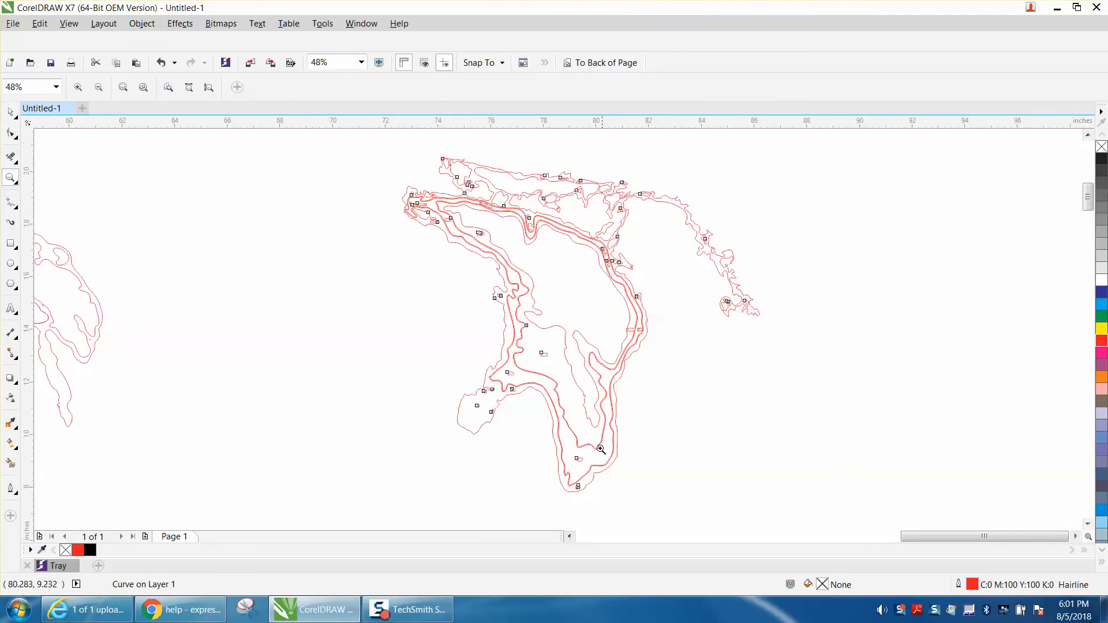
pyautogui.scroll(5, 568, 393)
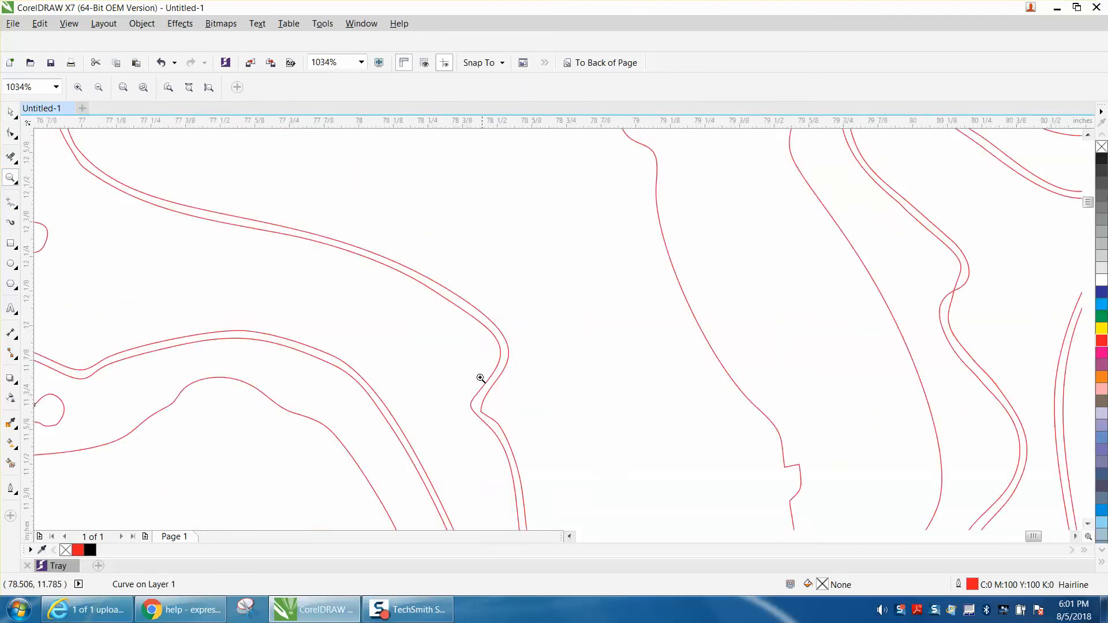
pyautogui.scroll(-2, 483, 377)
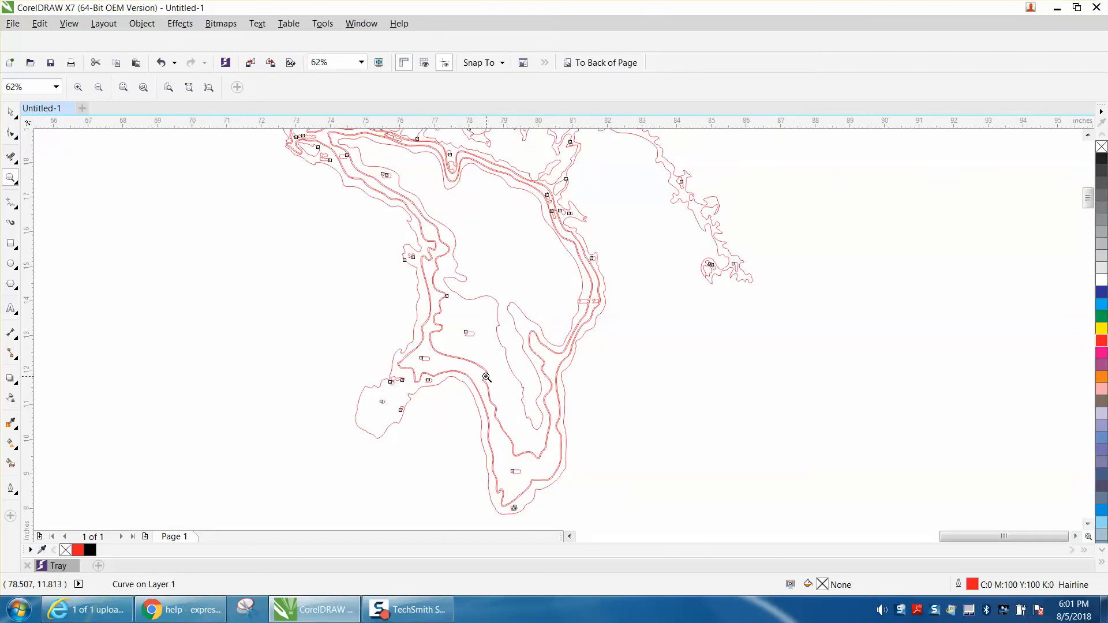
pyautogui.scroll(-1, 487, 376)
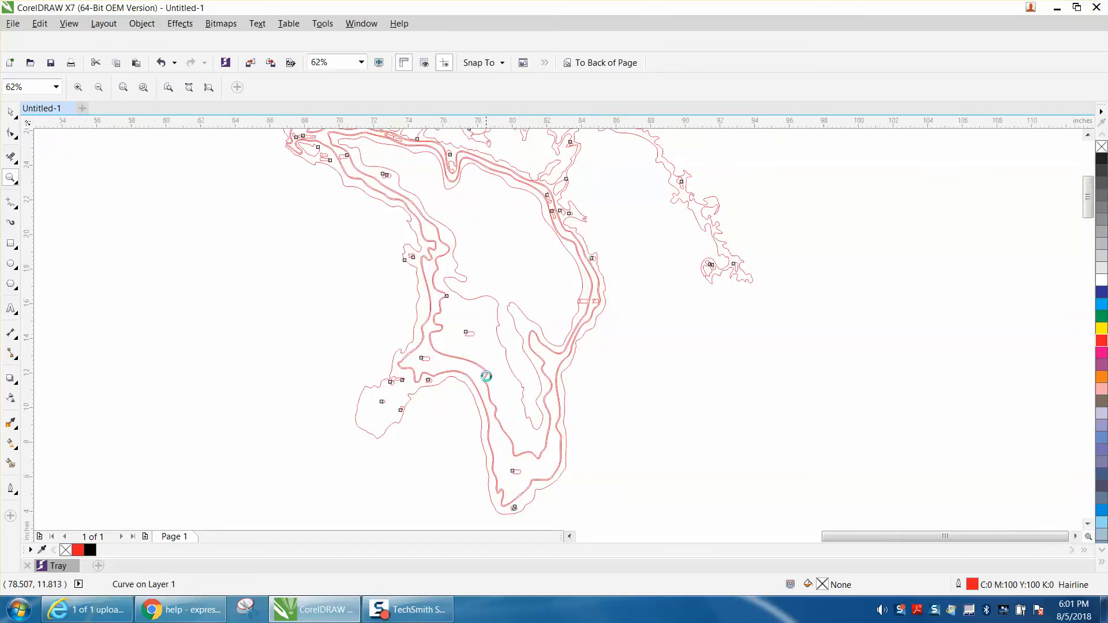
pyautogui.click(20, 208)
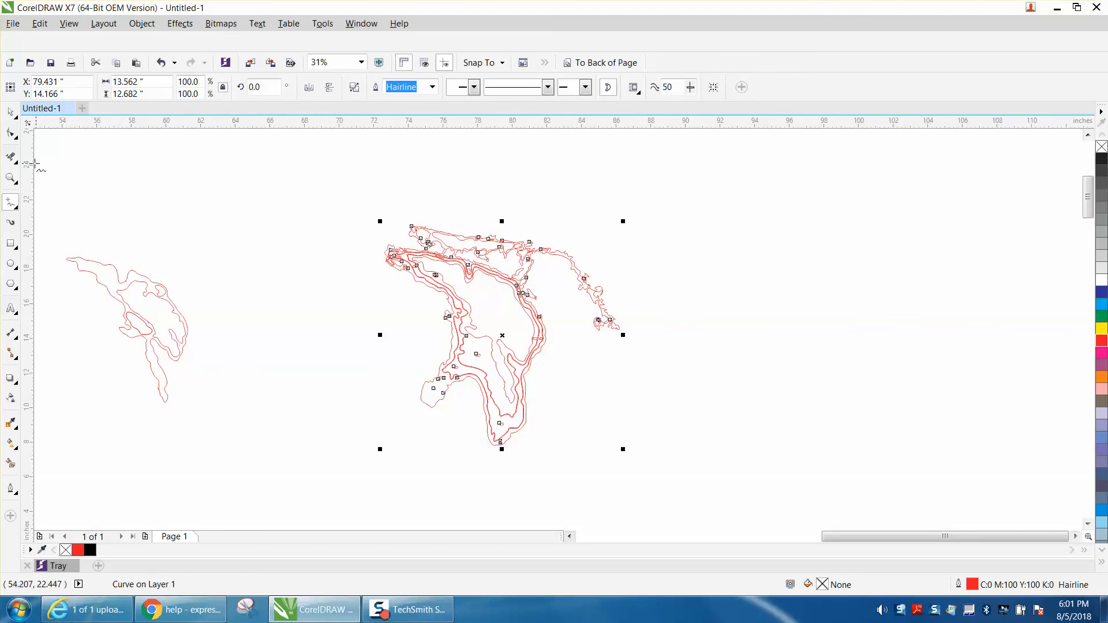
pyautogui.click(11, 177)
pyautogui.moveTo(342, 205); pyautogui.dragTo(713, 450)
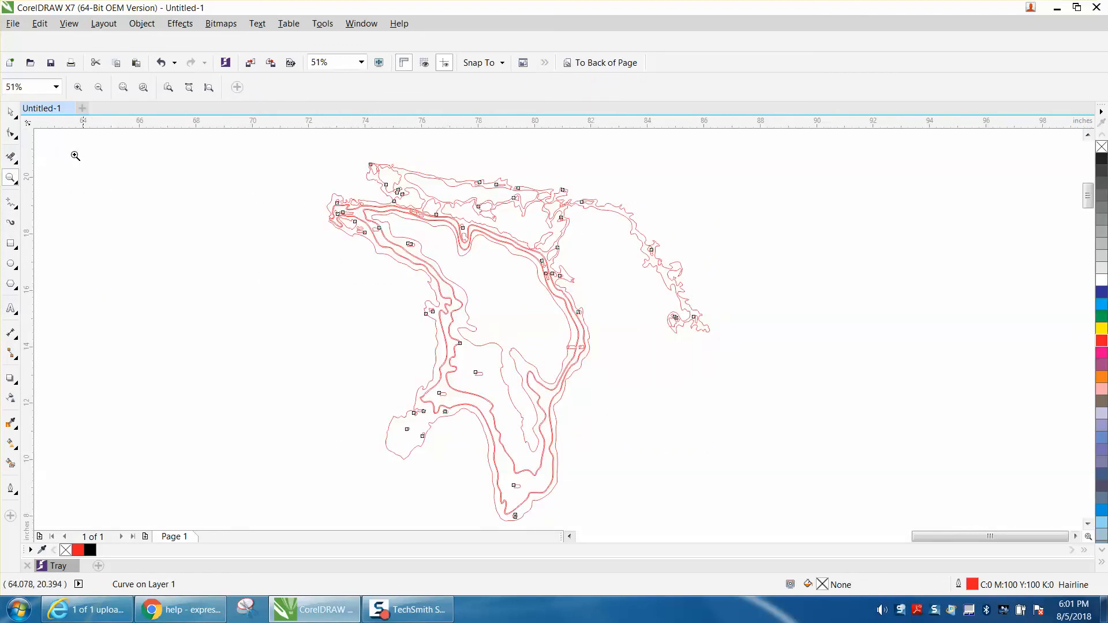
pyautogui.click(10, 111)
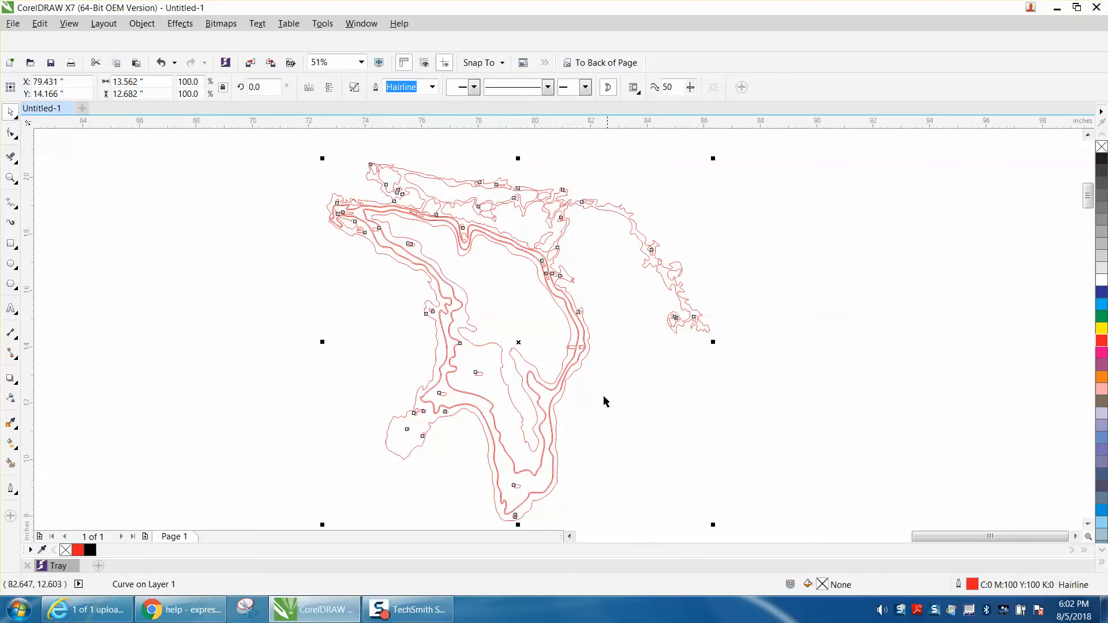
pyautogui.click(10, 178)
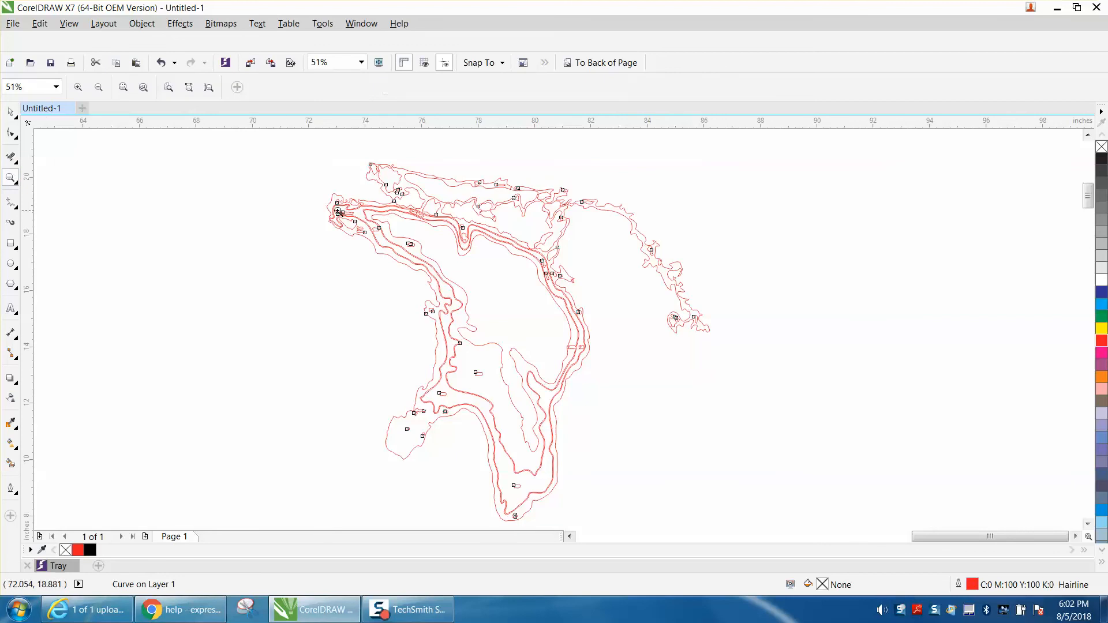
pyautogui.moveTo(315, 189); pyautogui.dragTo(425, 247)
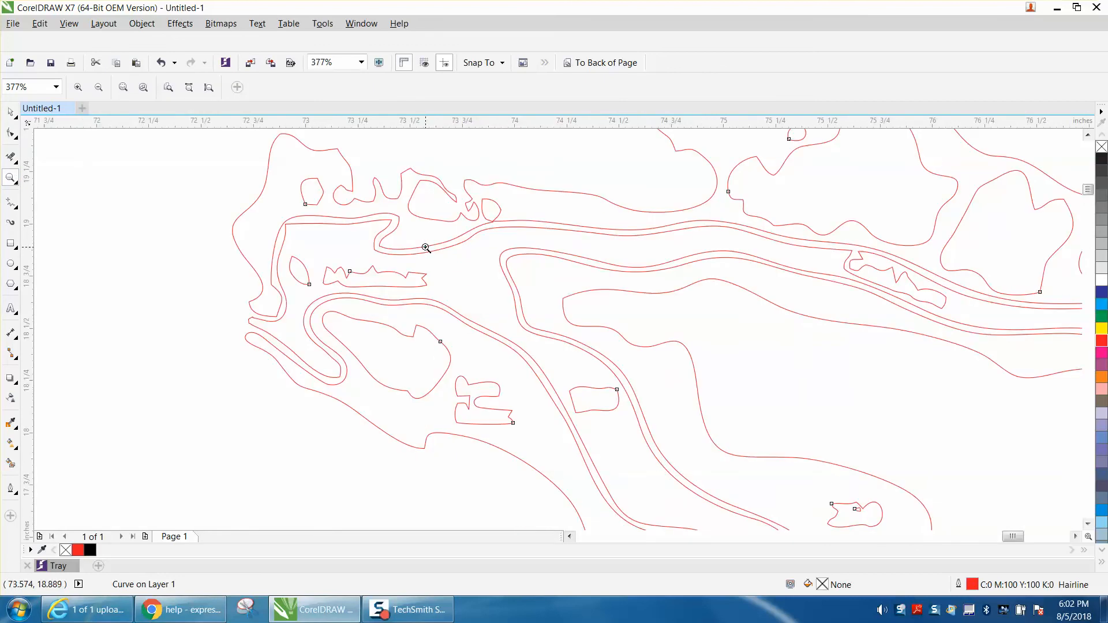
pyautogui.scroll(-2, 405, 243)
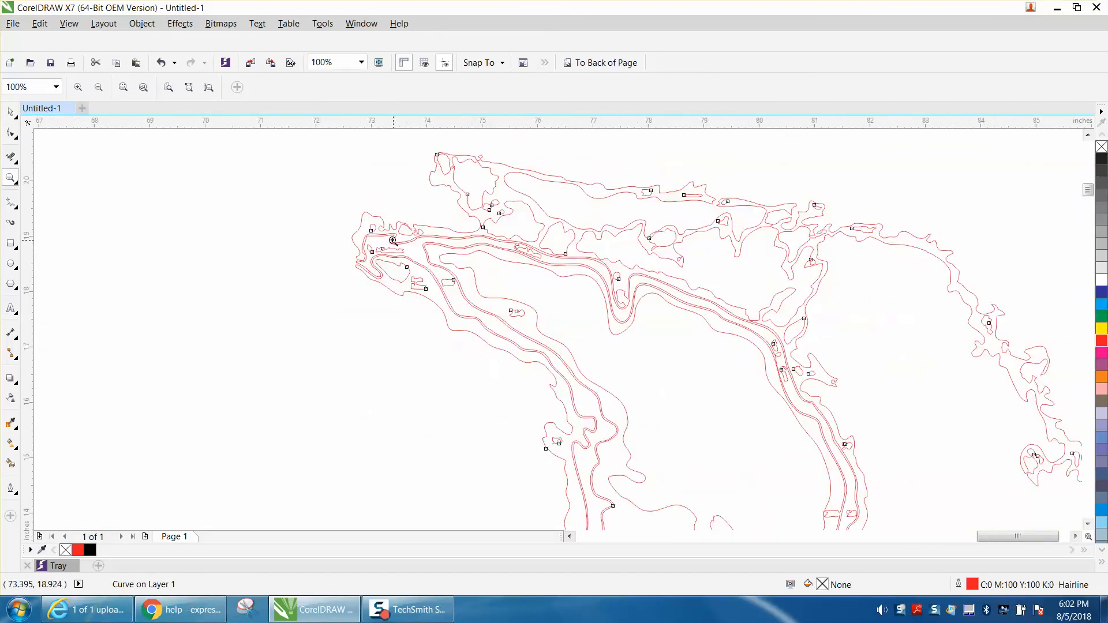
pyautogui.scroll(-1, 392, 241)
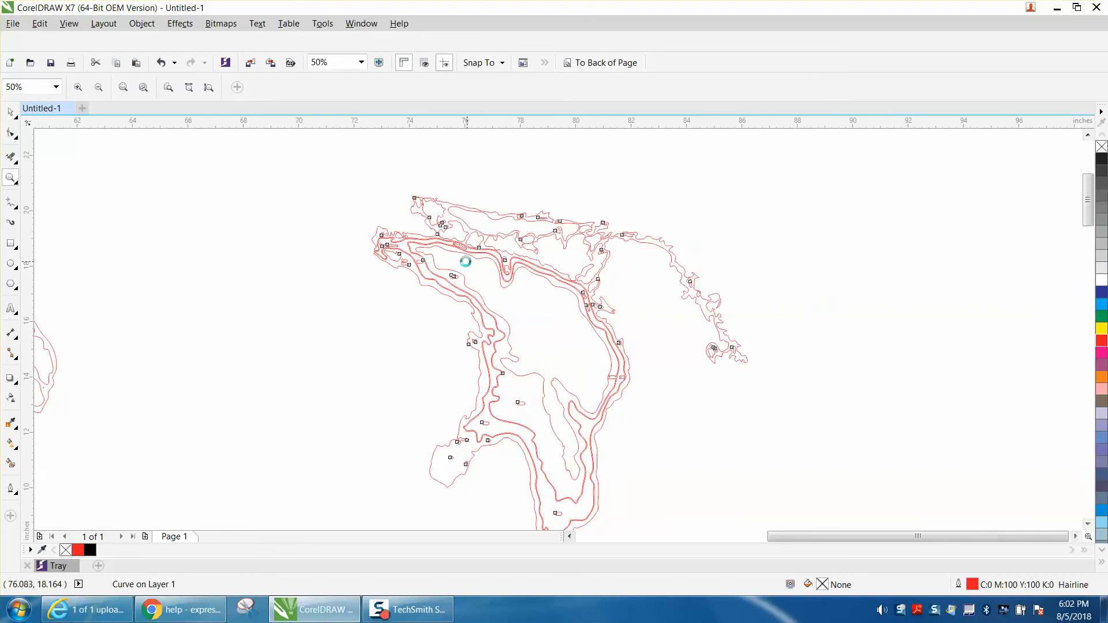
pyautogui.scroll(-1, 462, 257)
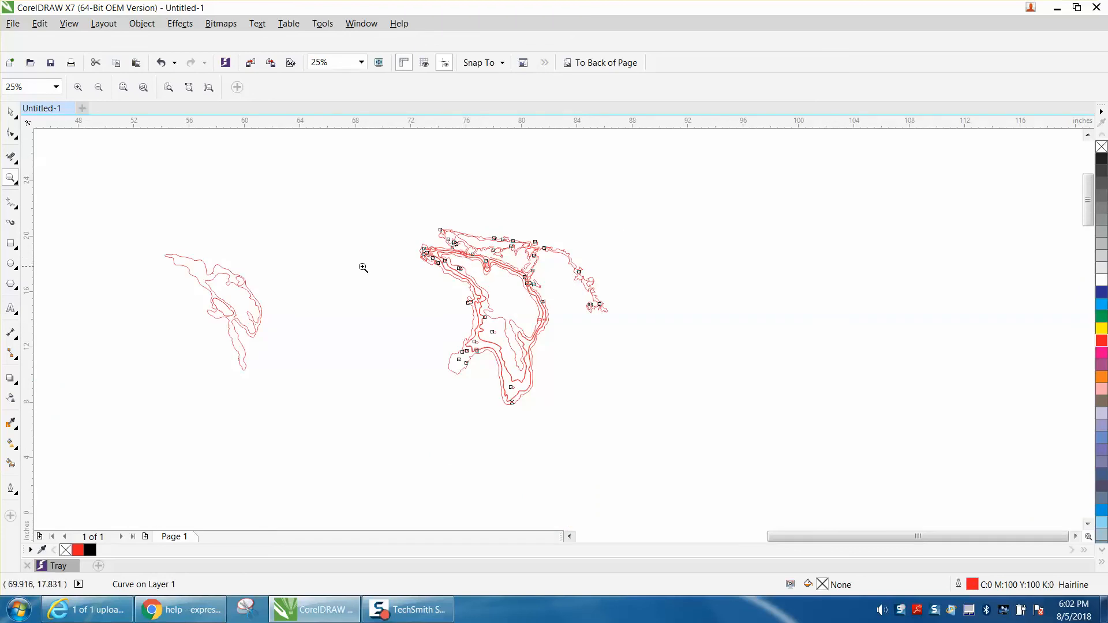